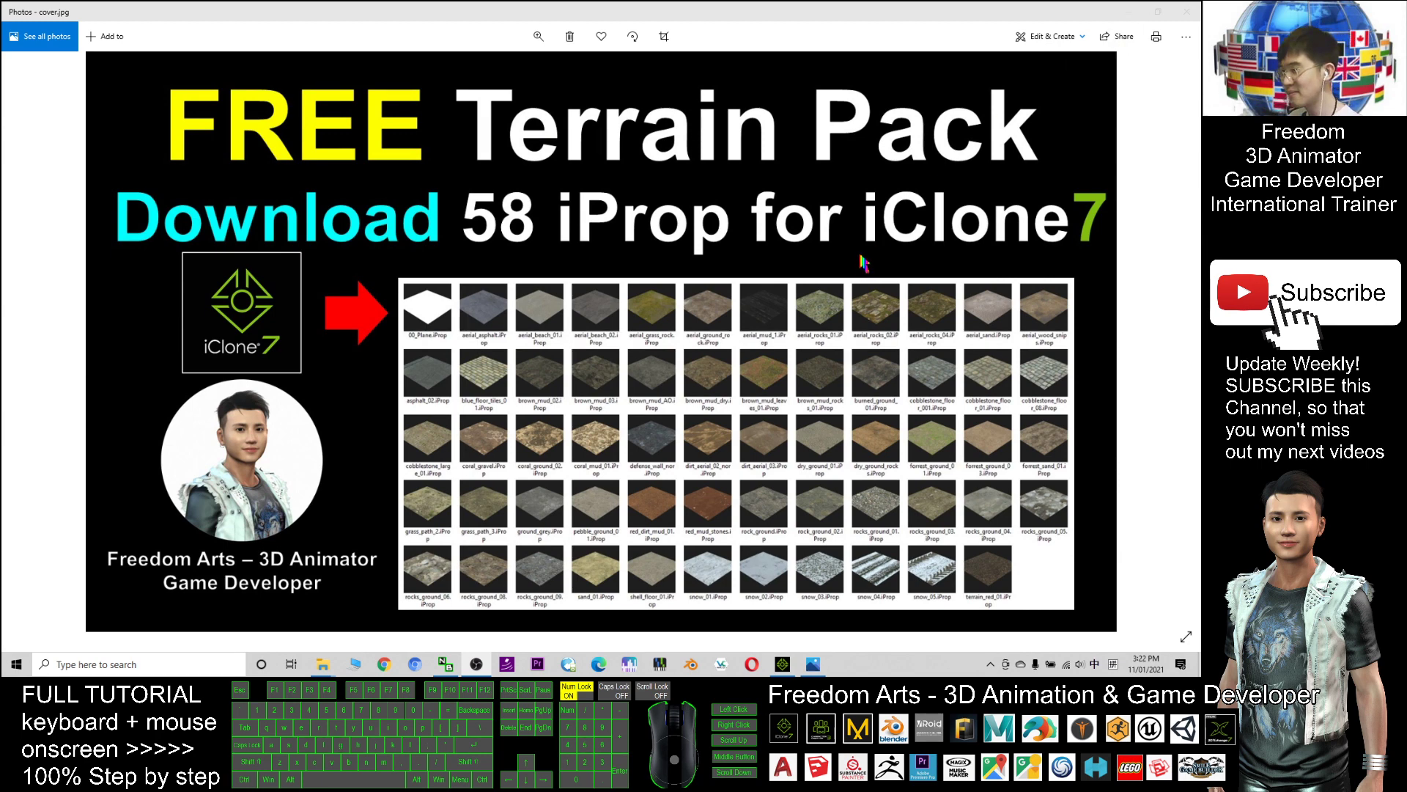
Minimize the open cover image and folder windows to reach the desktop.
left_click(1129, 13)
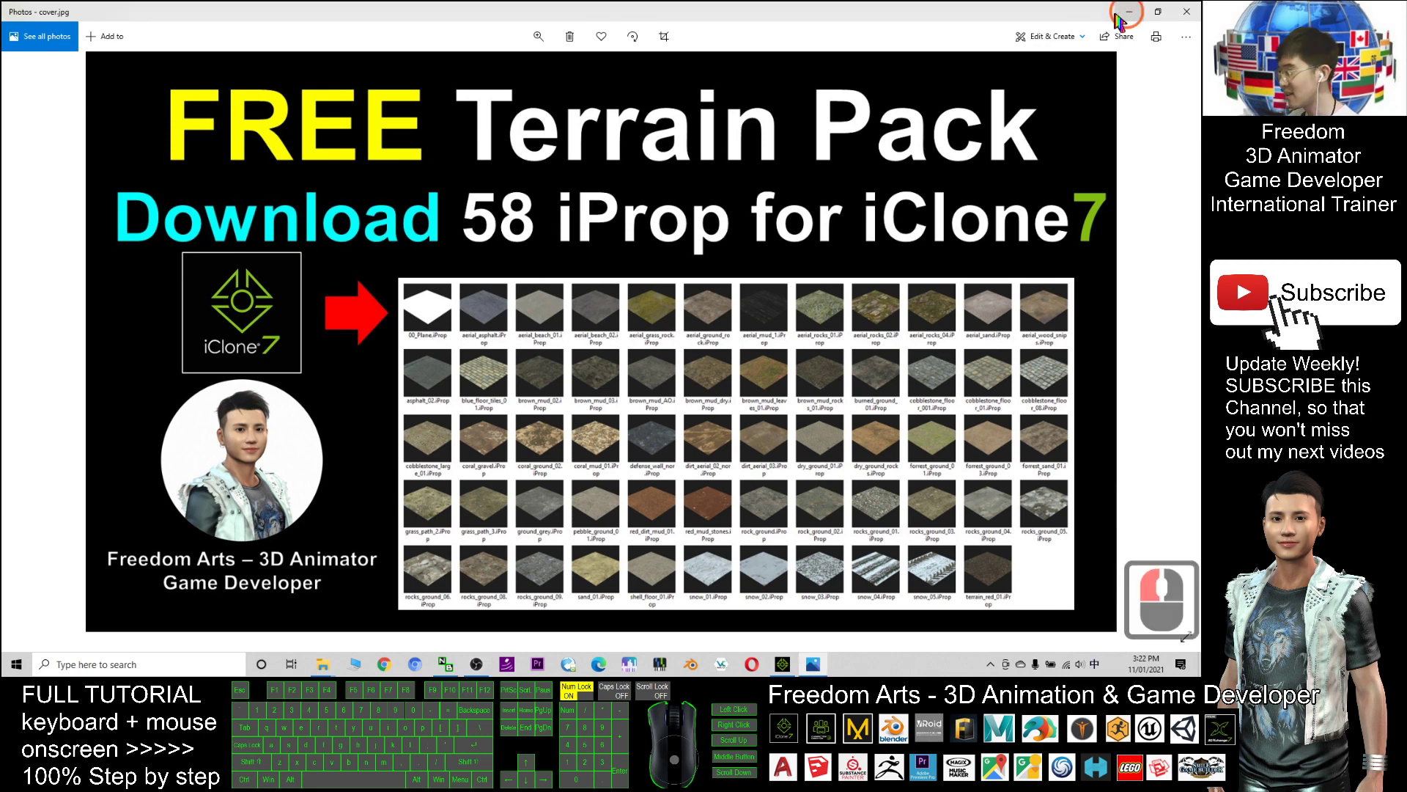
left_click(1129, 9)
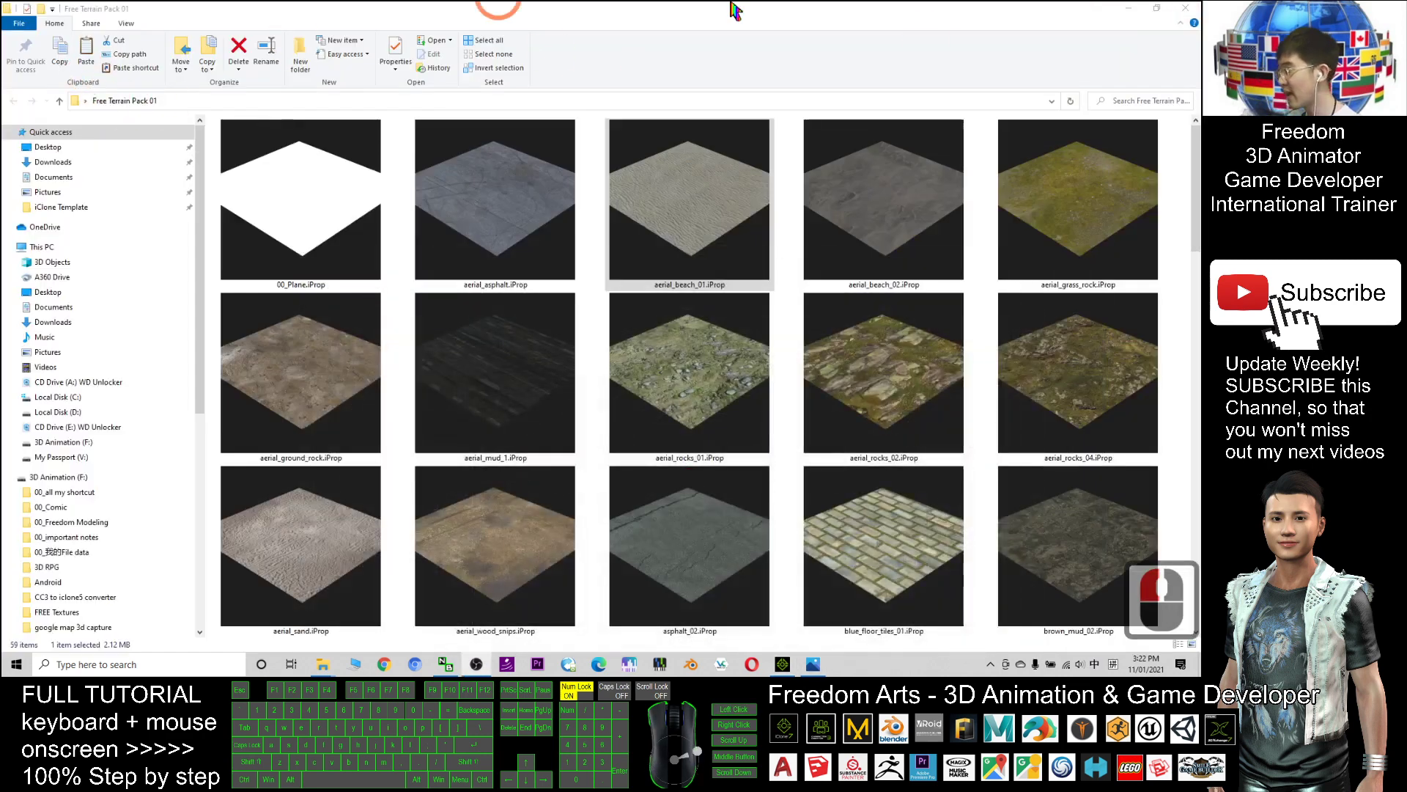
left_click(1128, 9)
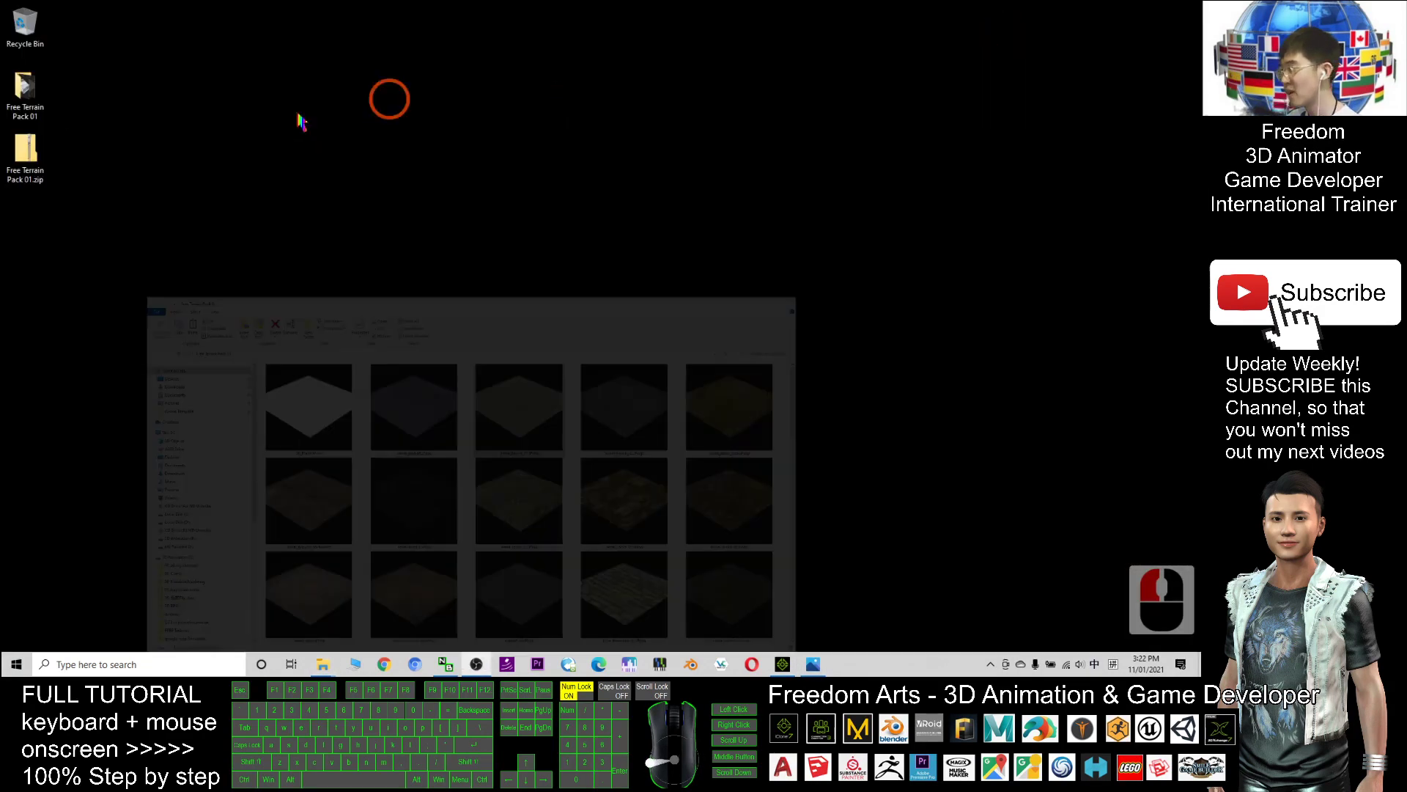
left_click(38, 183)
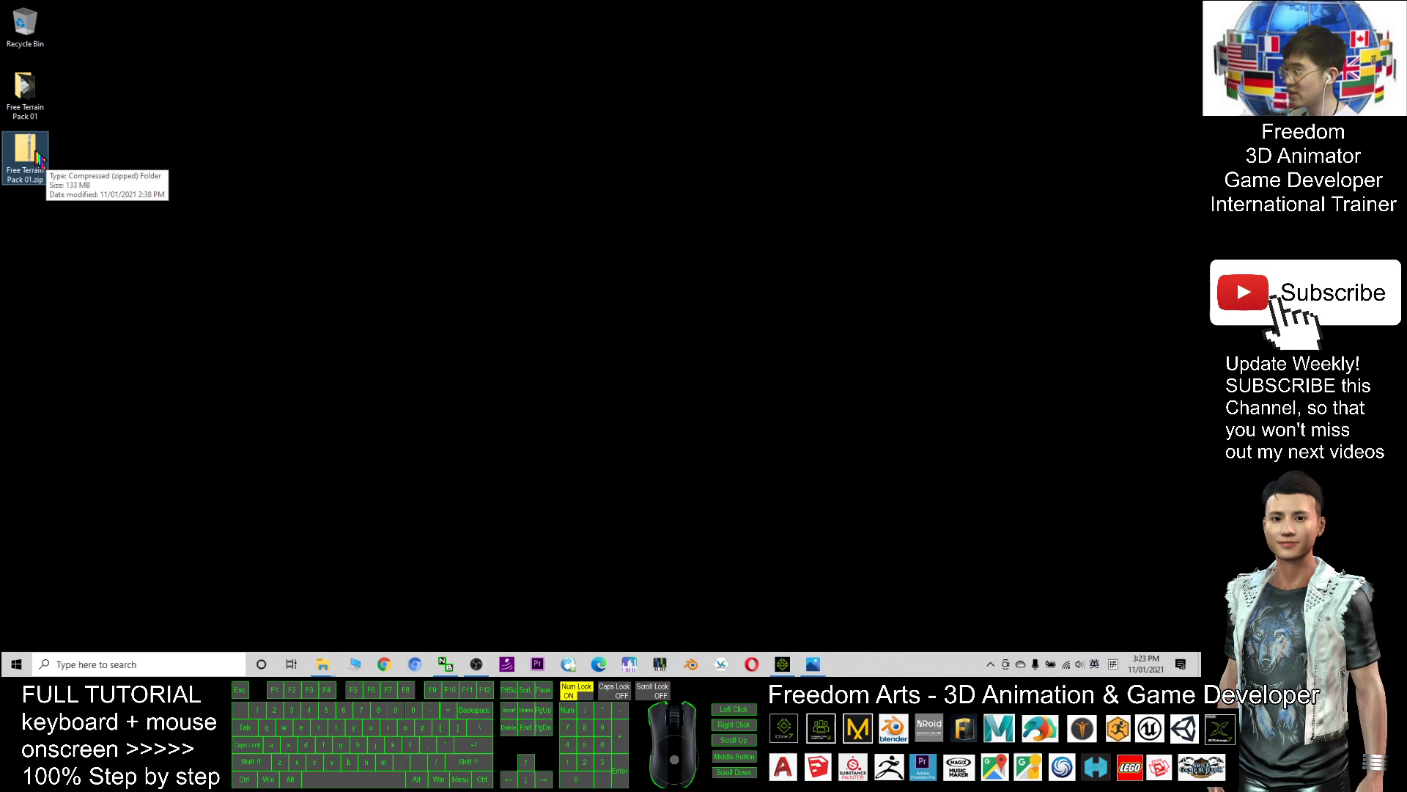
right_click(39, 155)
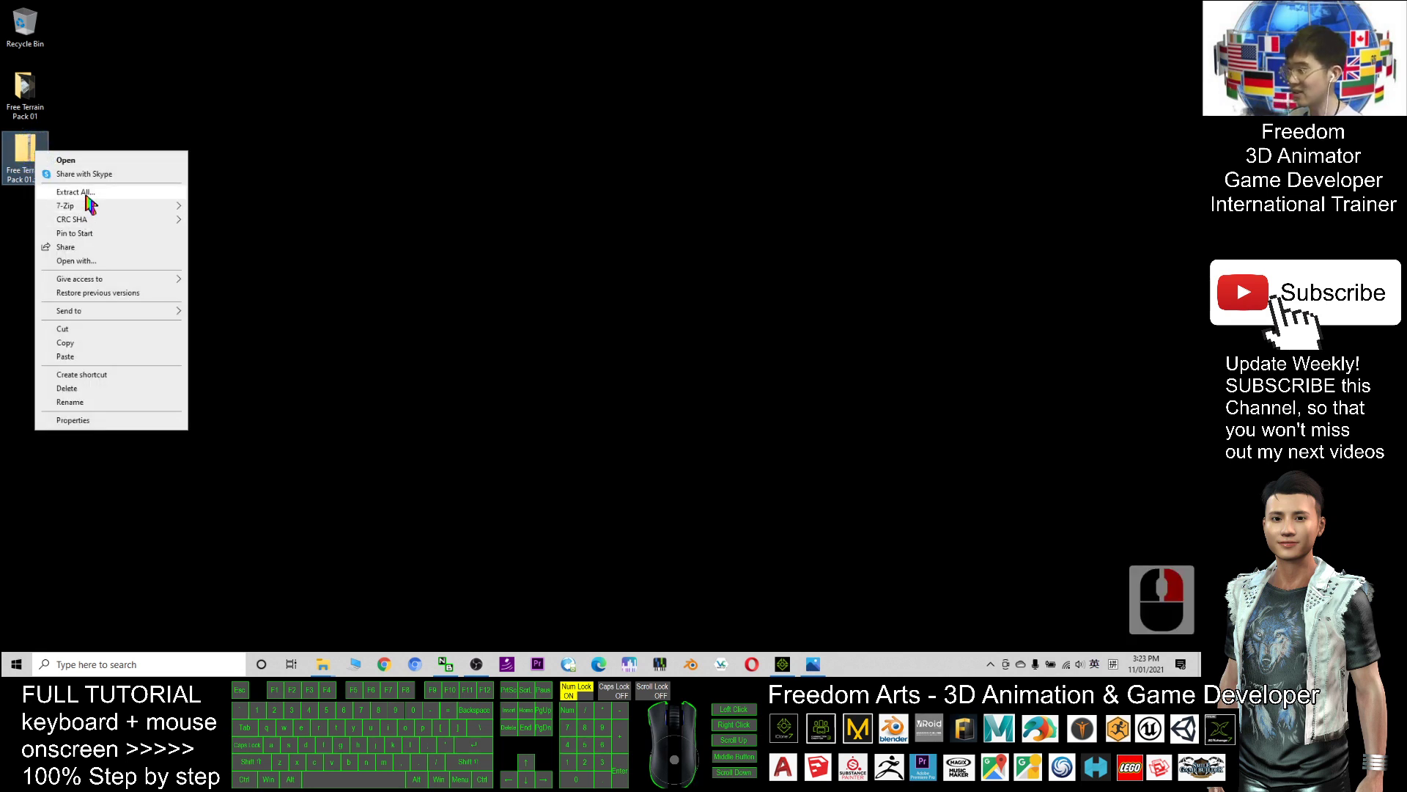
left_click(14, 108)
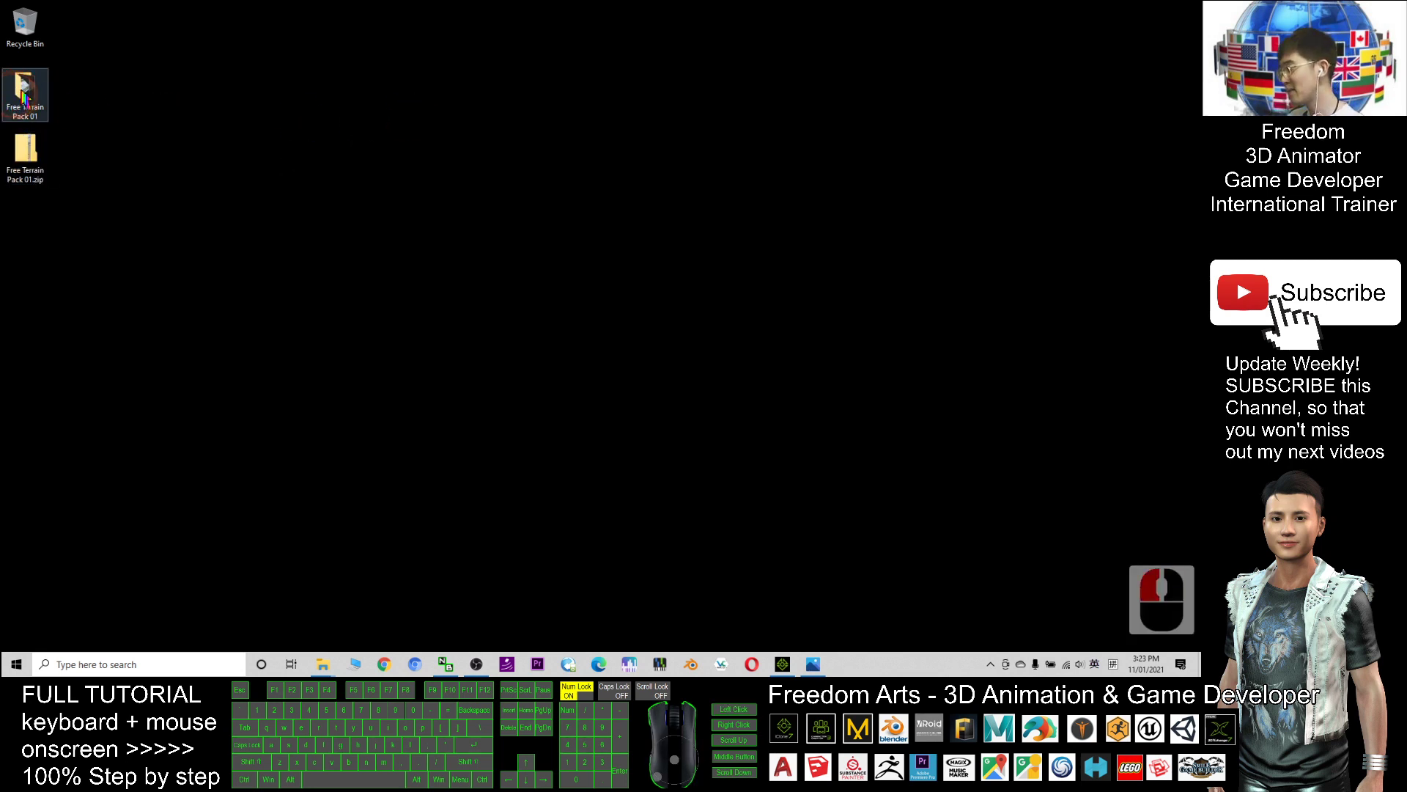
Open the Free Terrain Pack 01 folder from the desktop and maximize its window.
double_click(21, 92)
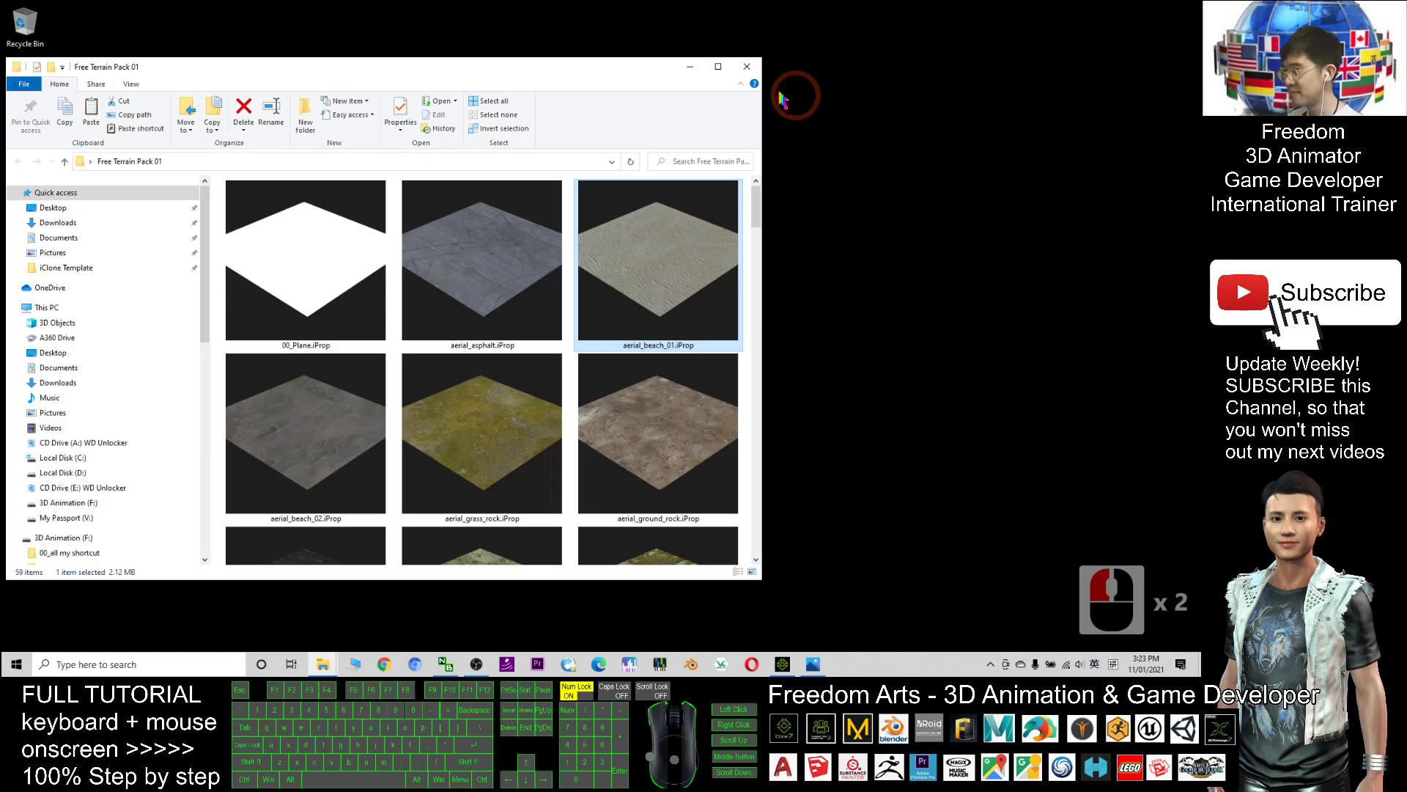
left_click(718, 67)
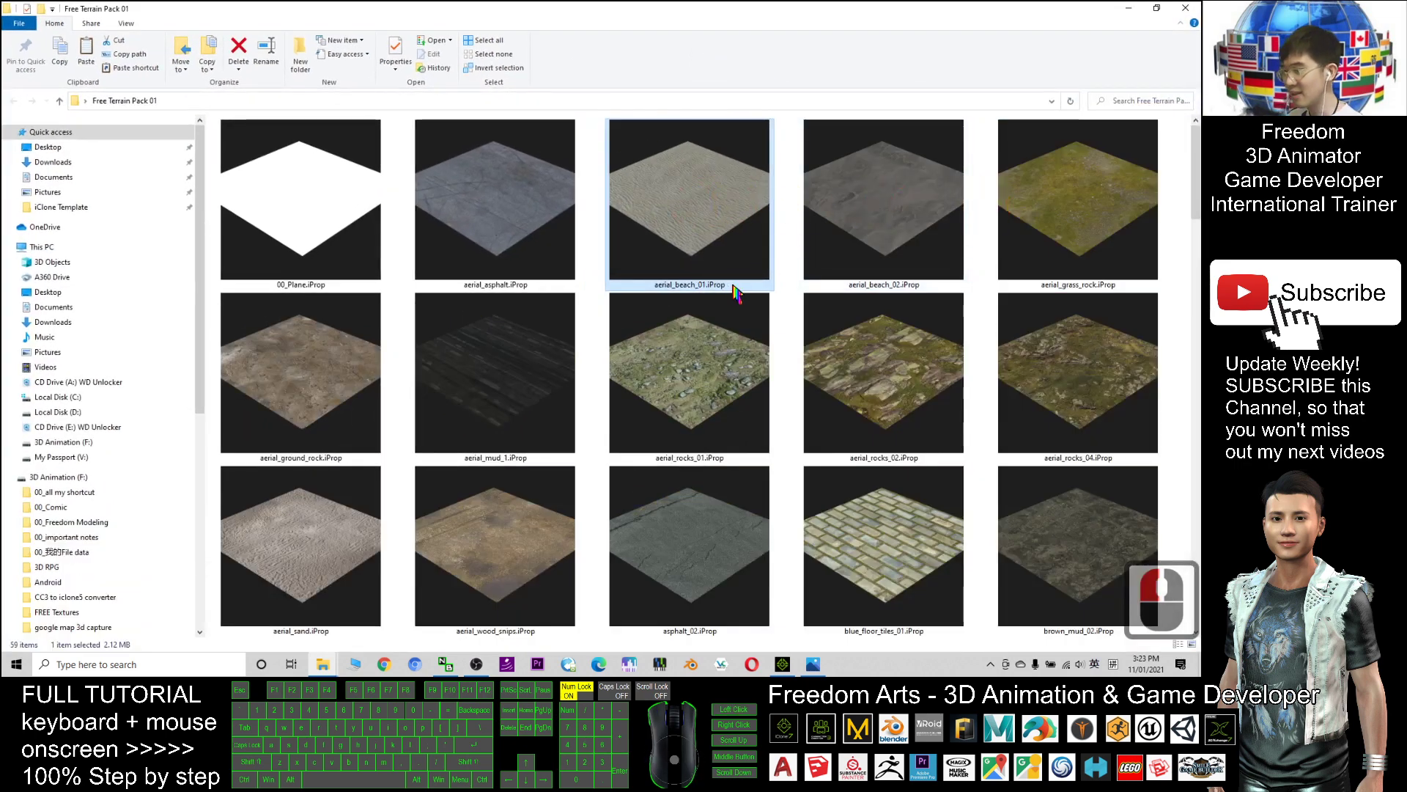
Switch the Free Terrain Pack 01 folder to the Details view.
right_click(1168, 196)
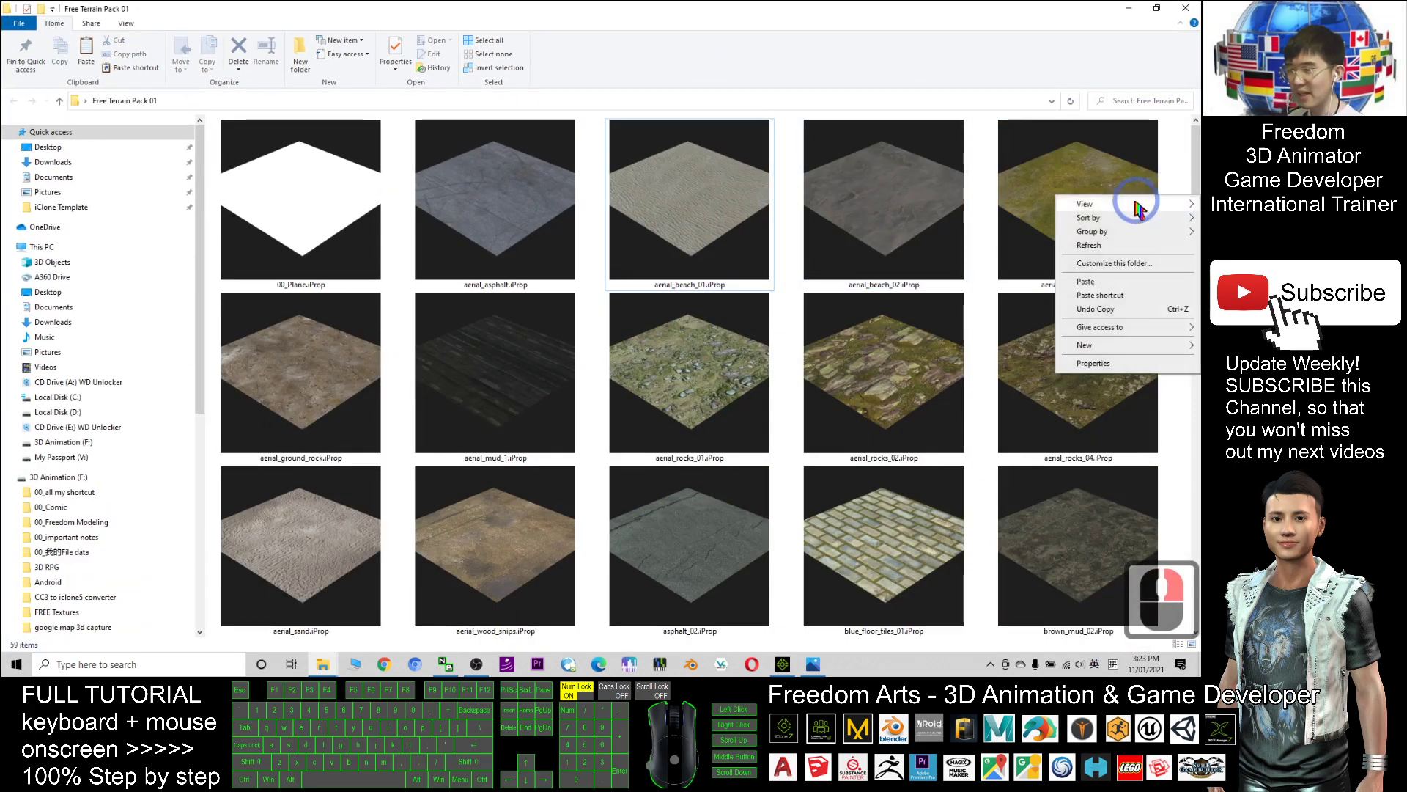
mouse_move(1137, 207)
left_click(980, 272)
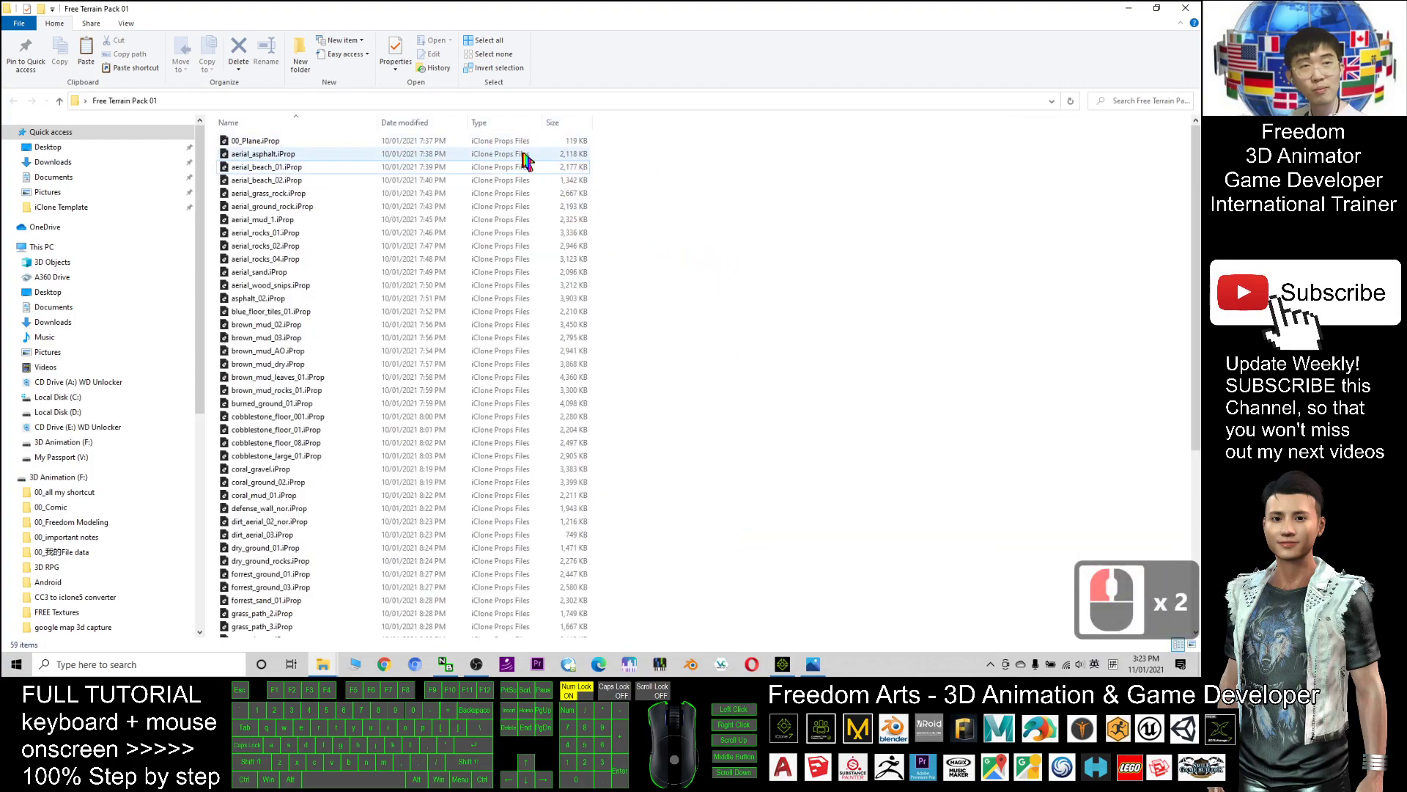
Set the folder view to extra large icons and browse the terrain thumbnails.
right_click(634, 175)
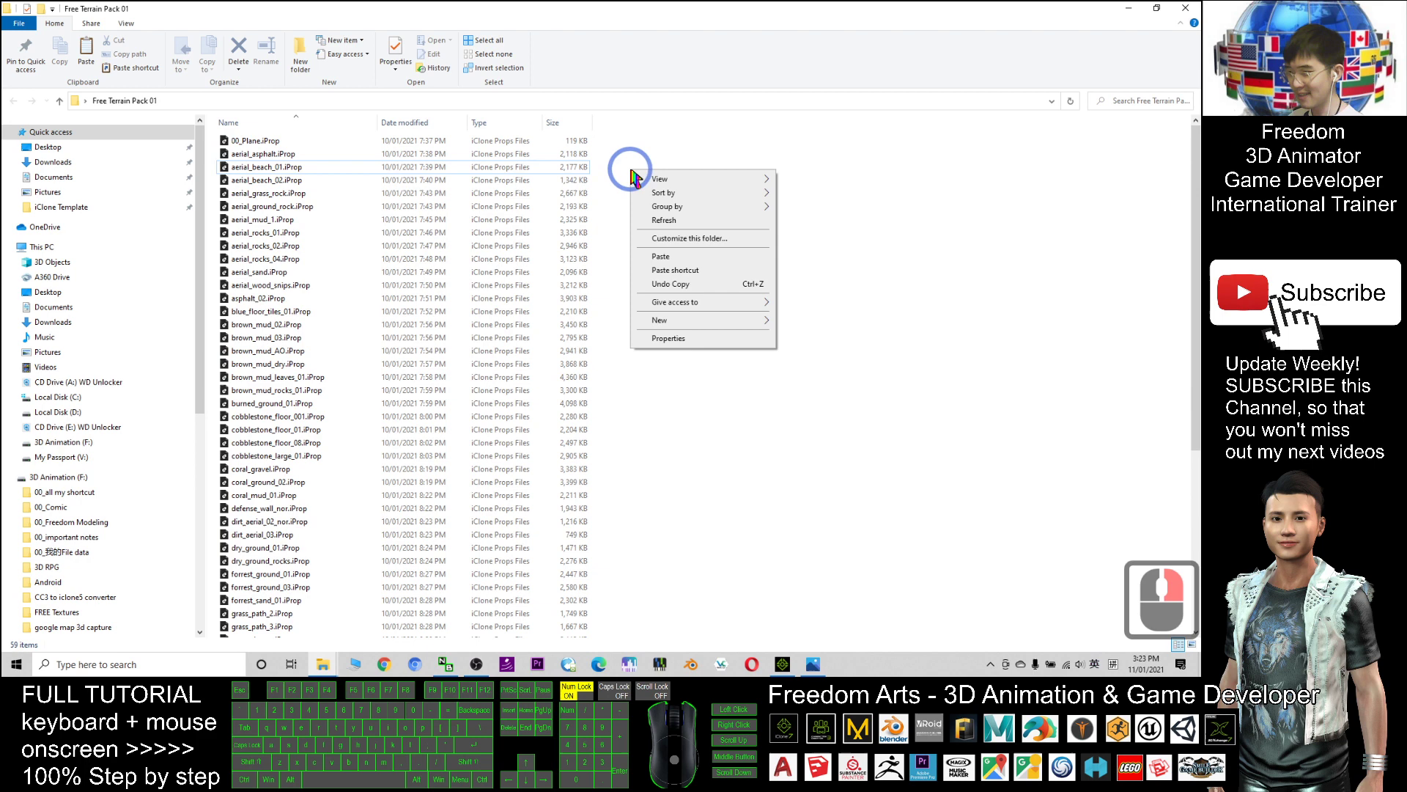
mouse_move(653, 179)
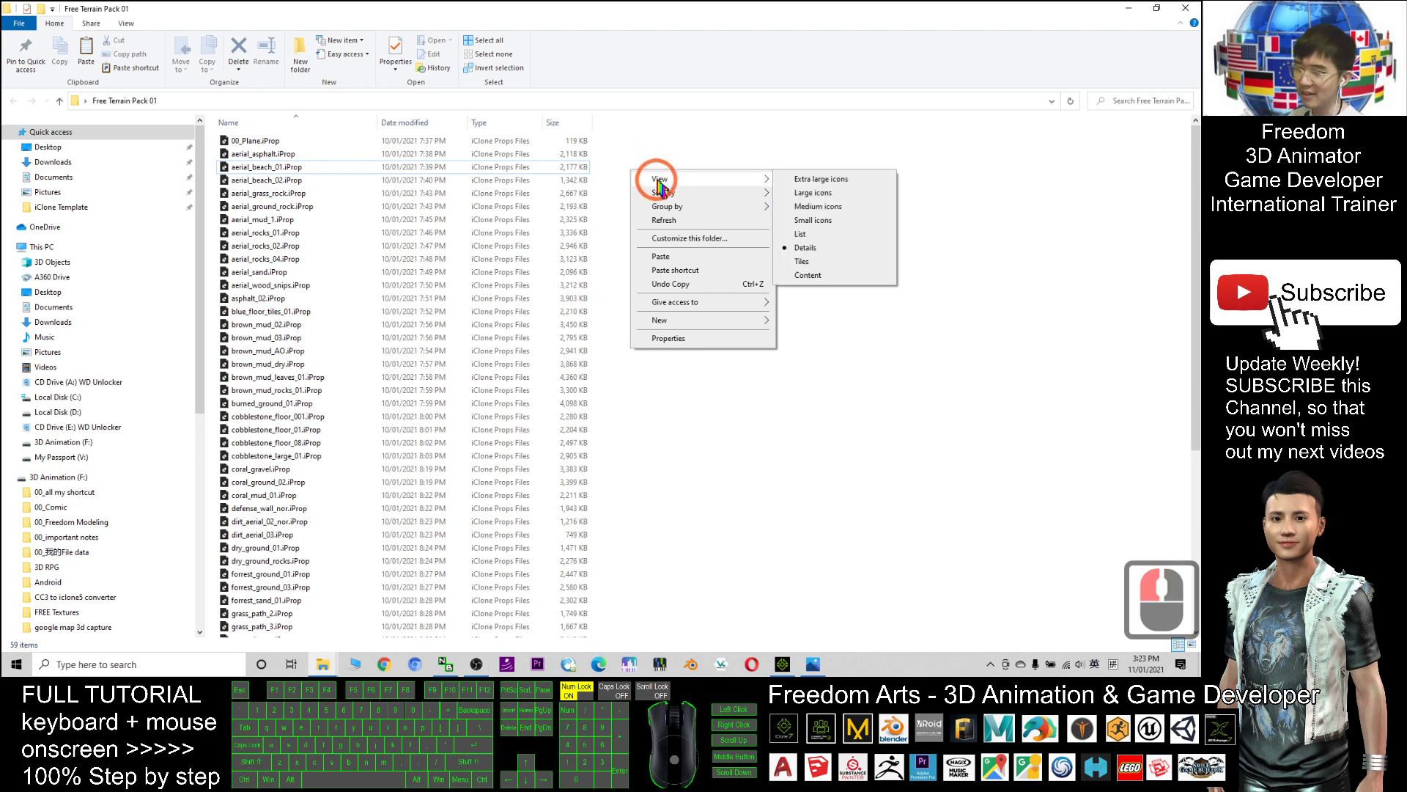
left_click(820, 180)
scroll(754, 261, "down", 14)
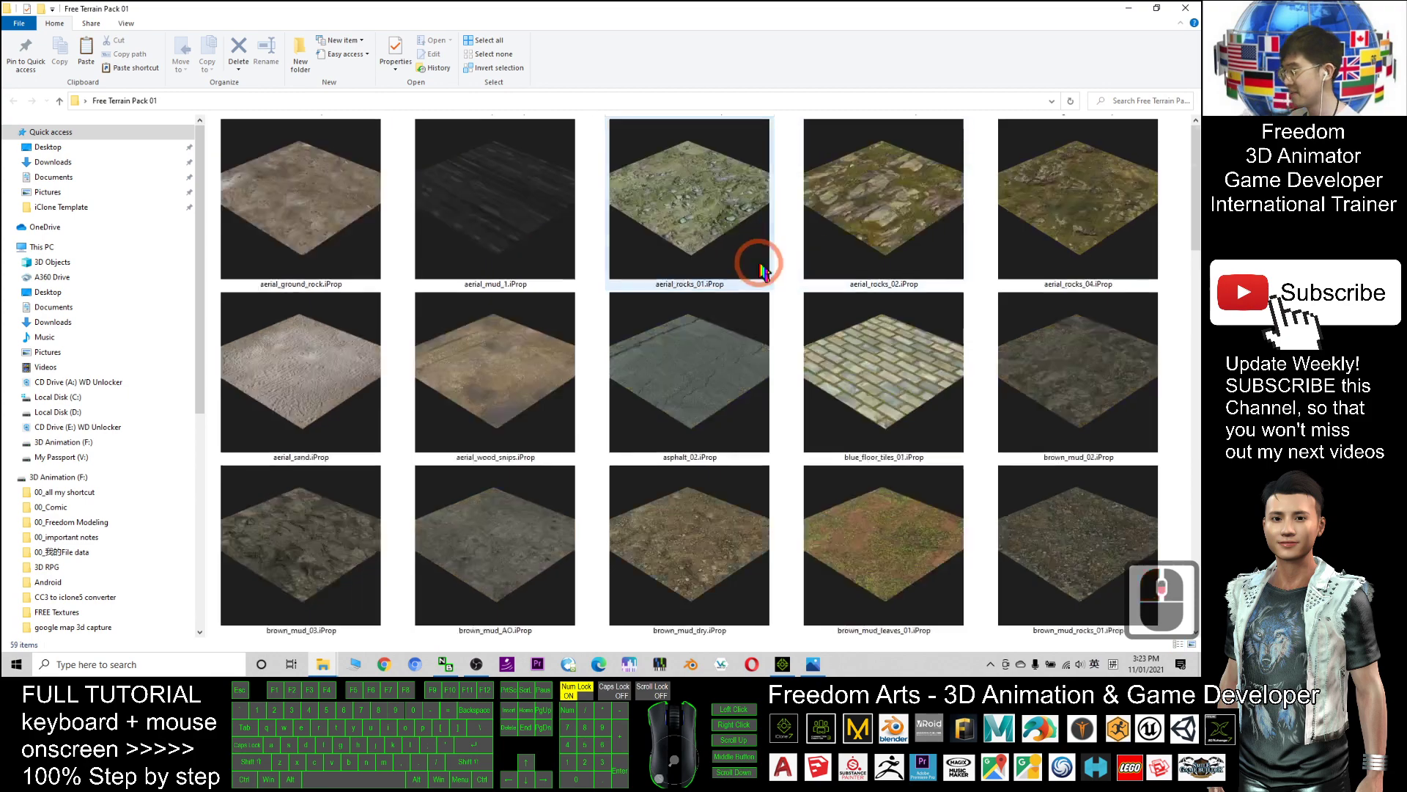
scroll(916, 482, "up", 8)
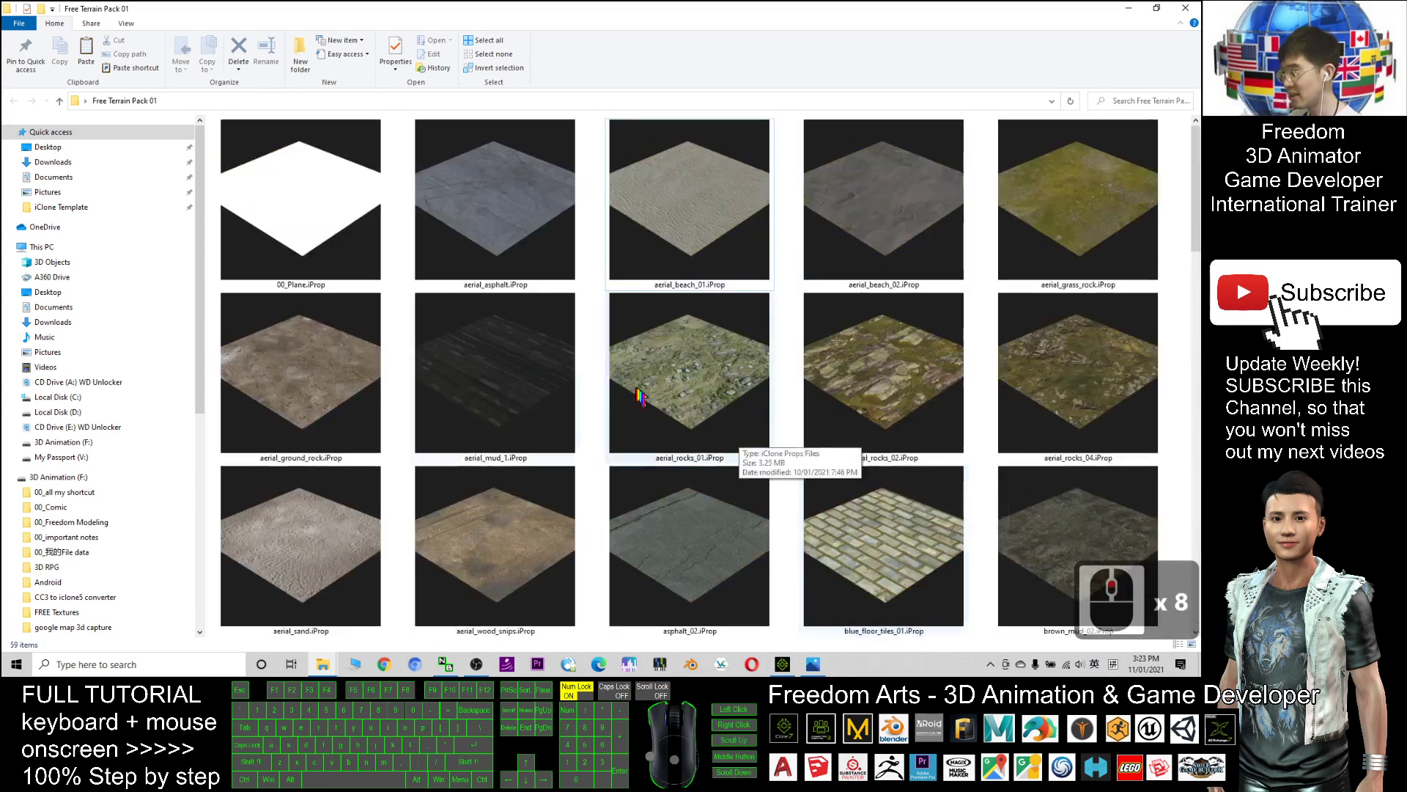
Switch to iClone 7 with the Free Terrain Pack 01 folder beside the viewport and load aerial_beach_01.iProp into the scene.
left_click(746, 235)
left_click(717, 402)
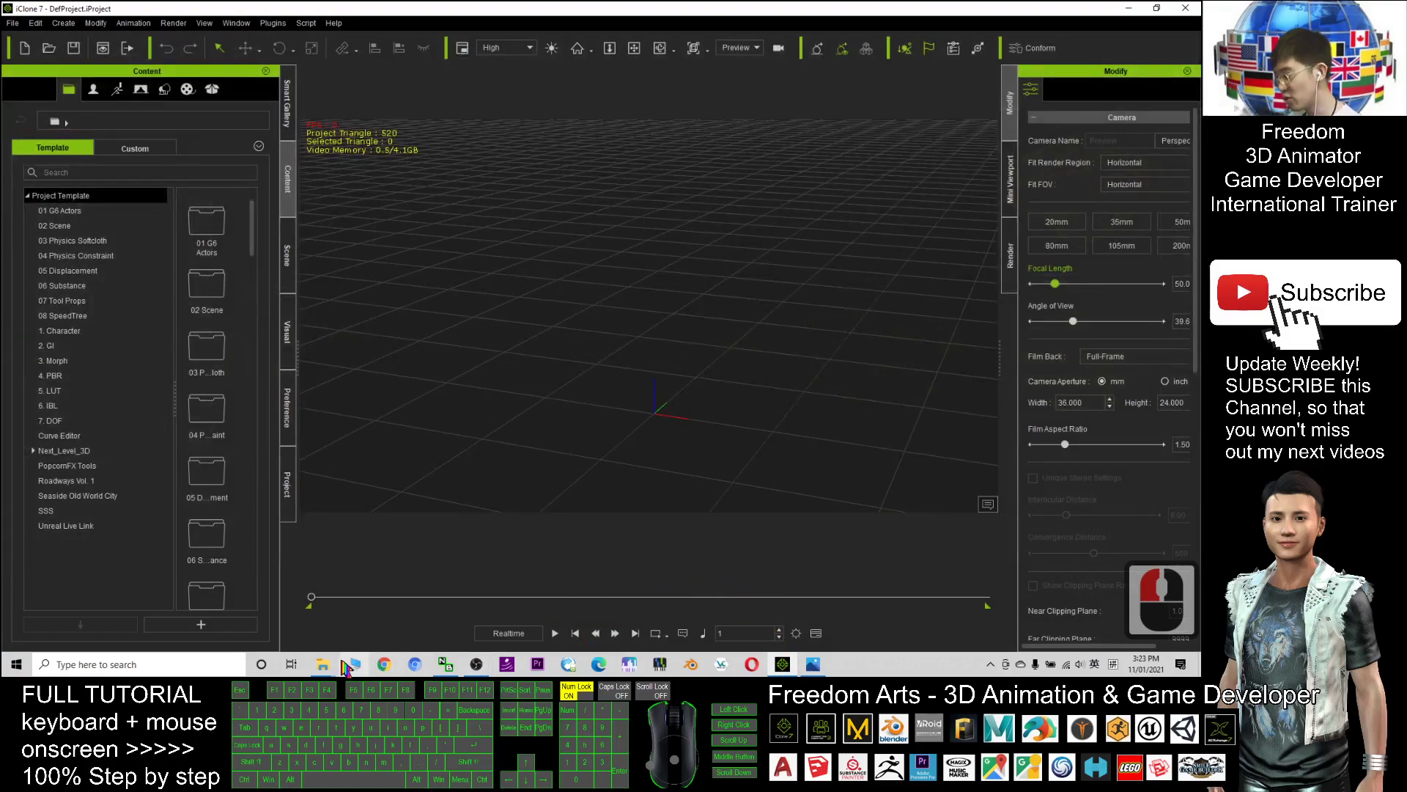
left_click(324, 663)
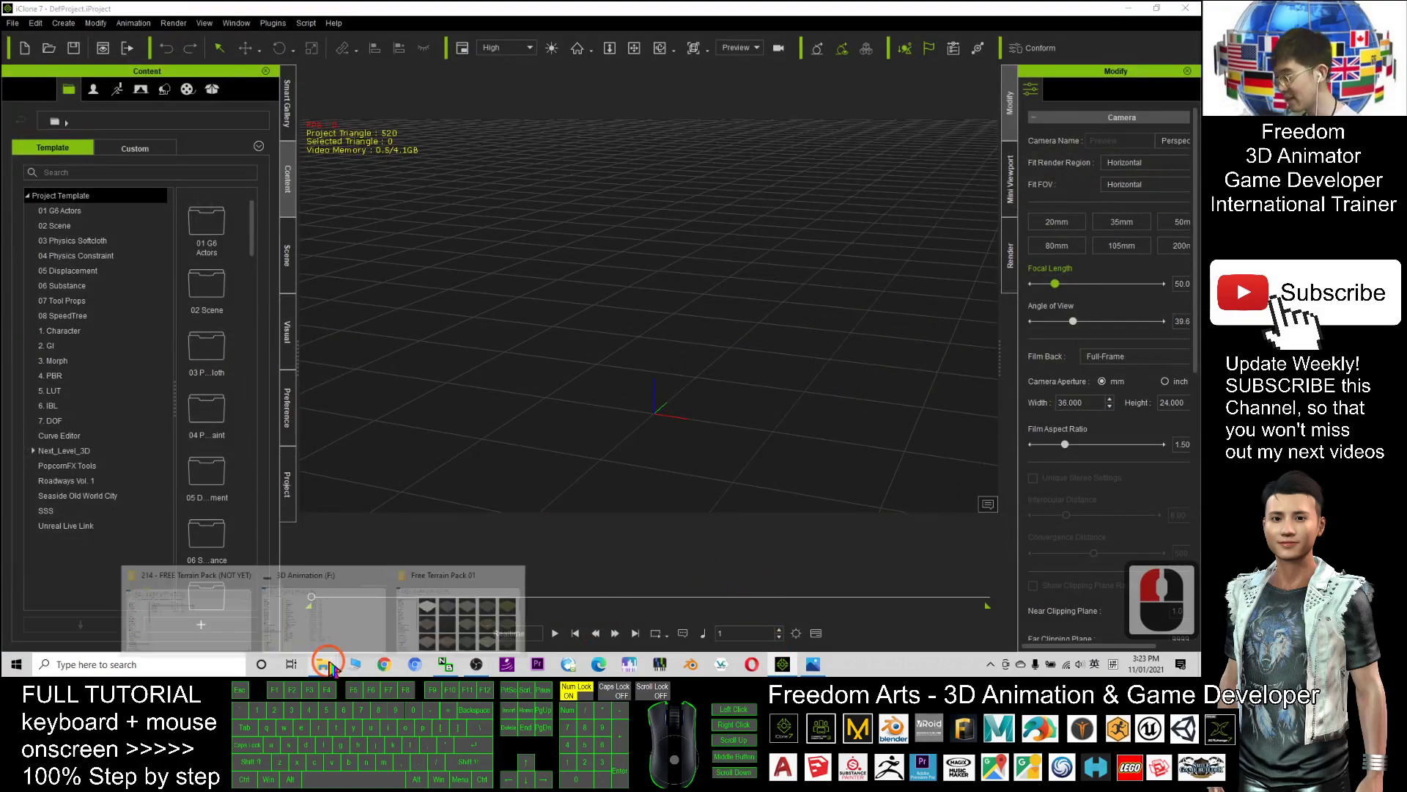
left_click(430, 614)
left_click_drag(781, 9, 127, 124)
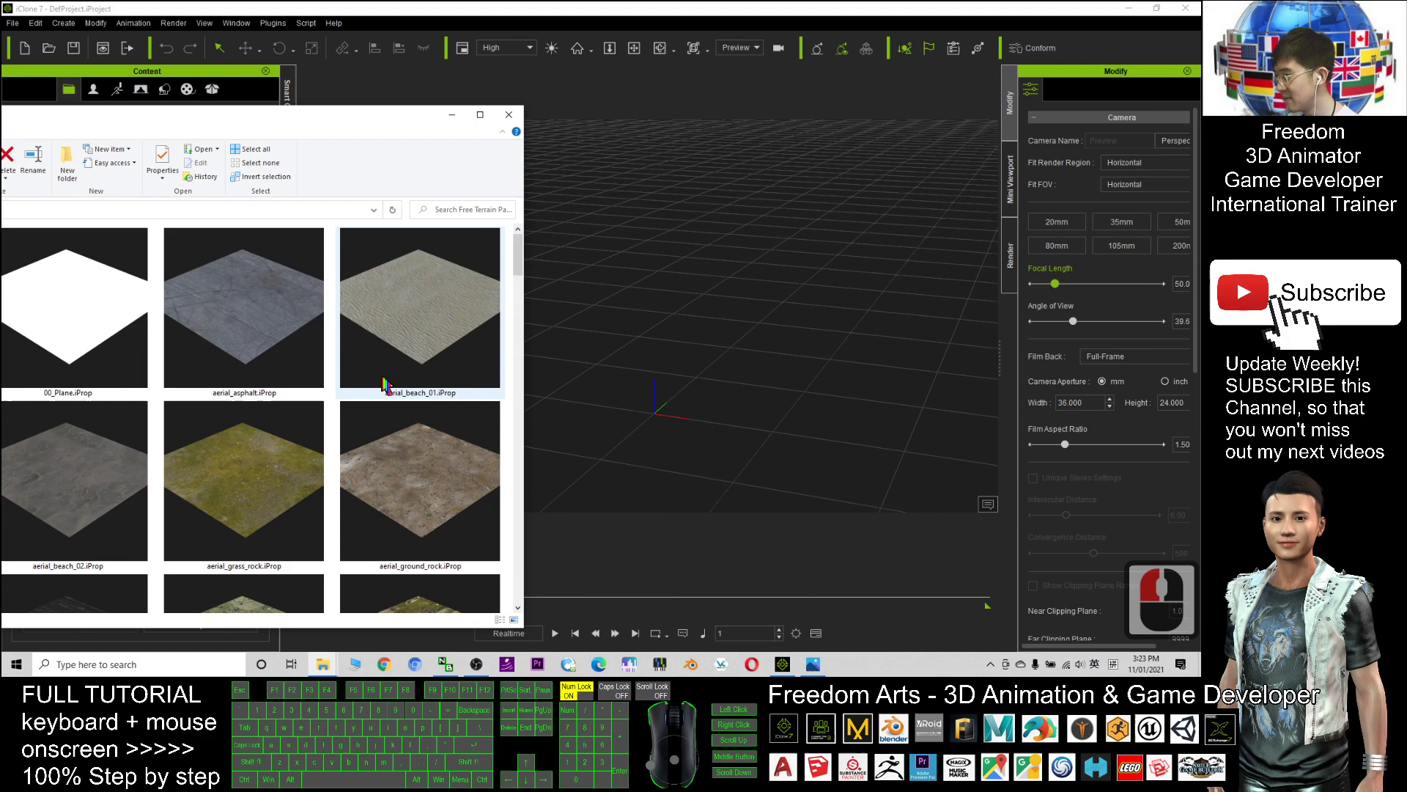
left_click_drag(398, 397, 762, 333)
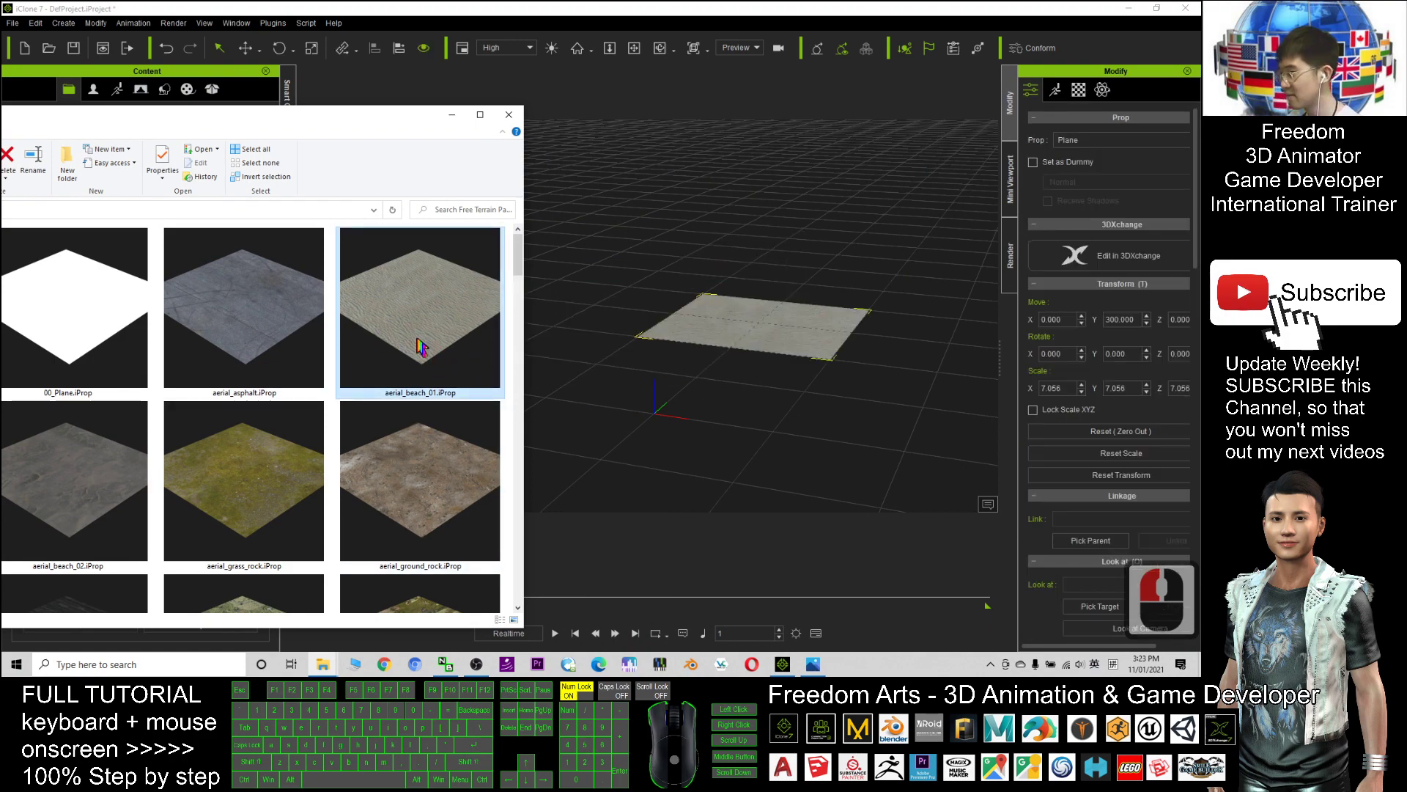
Load a grassy ground terrain in front of the beach tile and rocks_ground_06.iProp behind it.
scroll(420, 412, "down", 6)
scroll(454, 374, "down", 3)
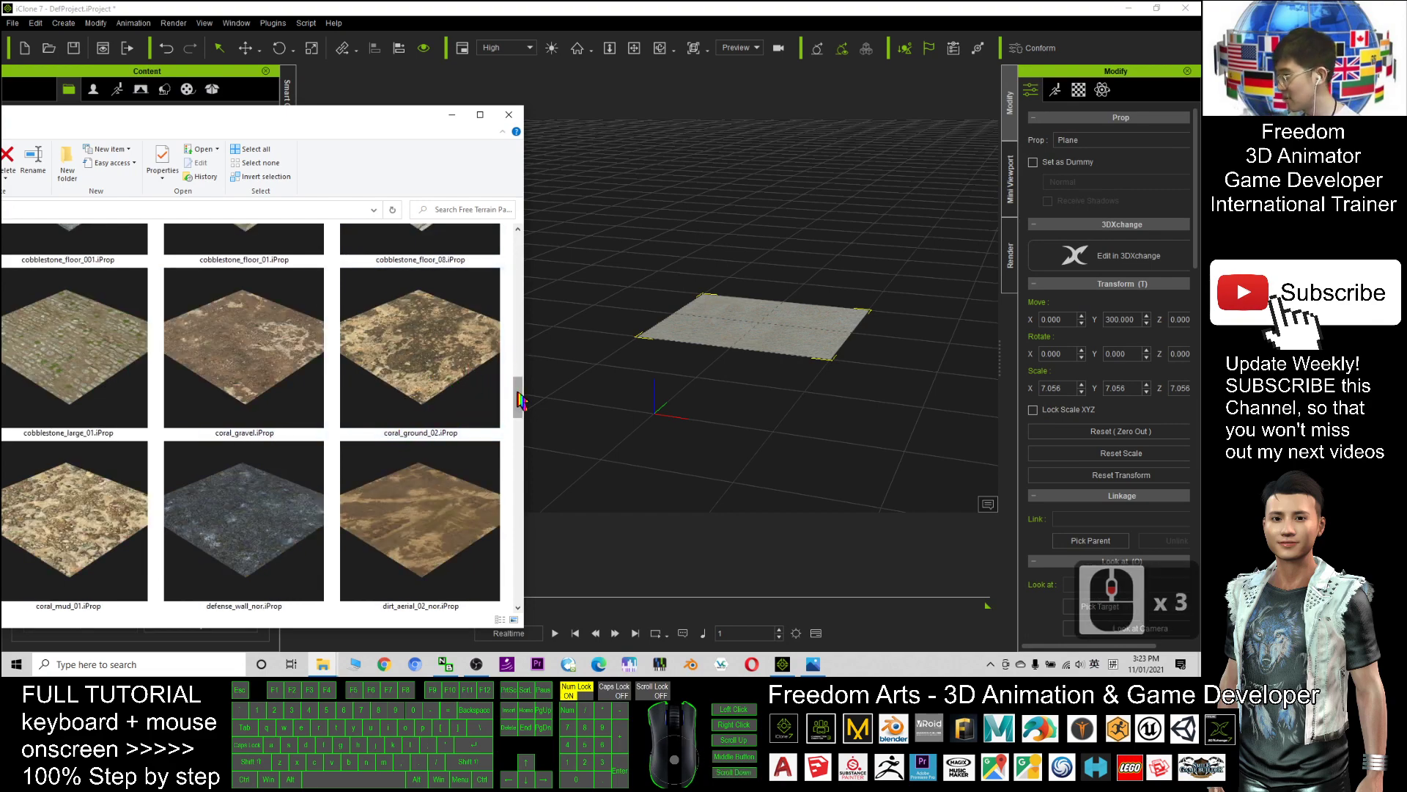
left_click_drag(518, 400, 519, 440)
left_click_drag(337, 125, 333, 73)
left_click_drag(101, 378, 687, 419)
scroll(386, 426, "down", 5)
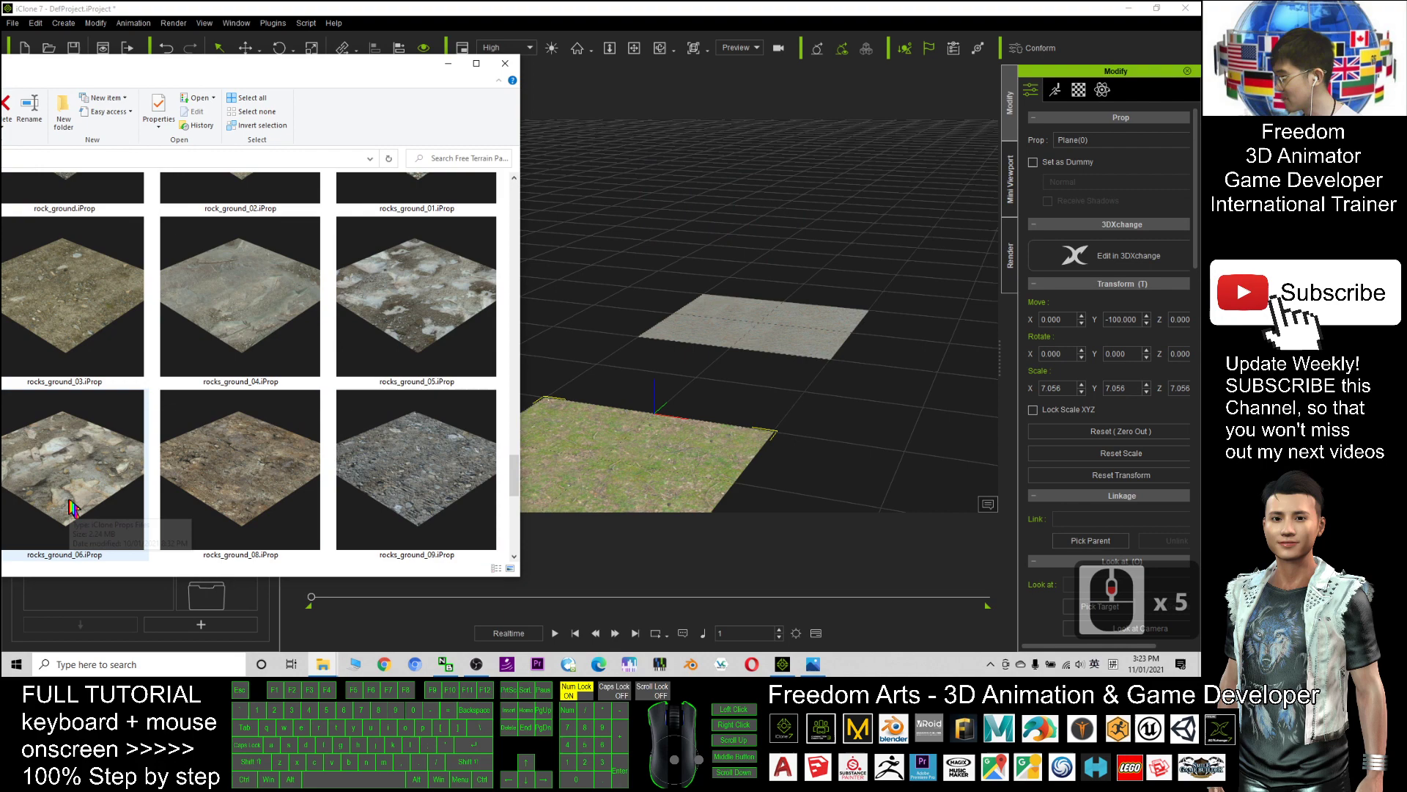
left_click_drag(56, 511, 949, 272)
Show the grassy tile's material textures in a widened Modify panel and inspect its surface up close.
left_click(693, 475)
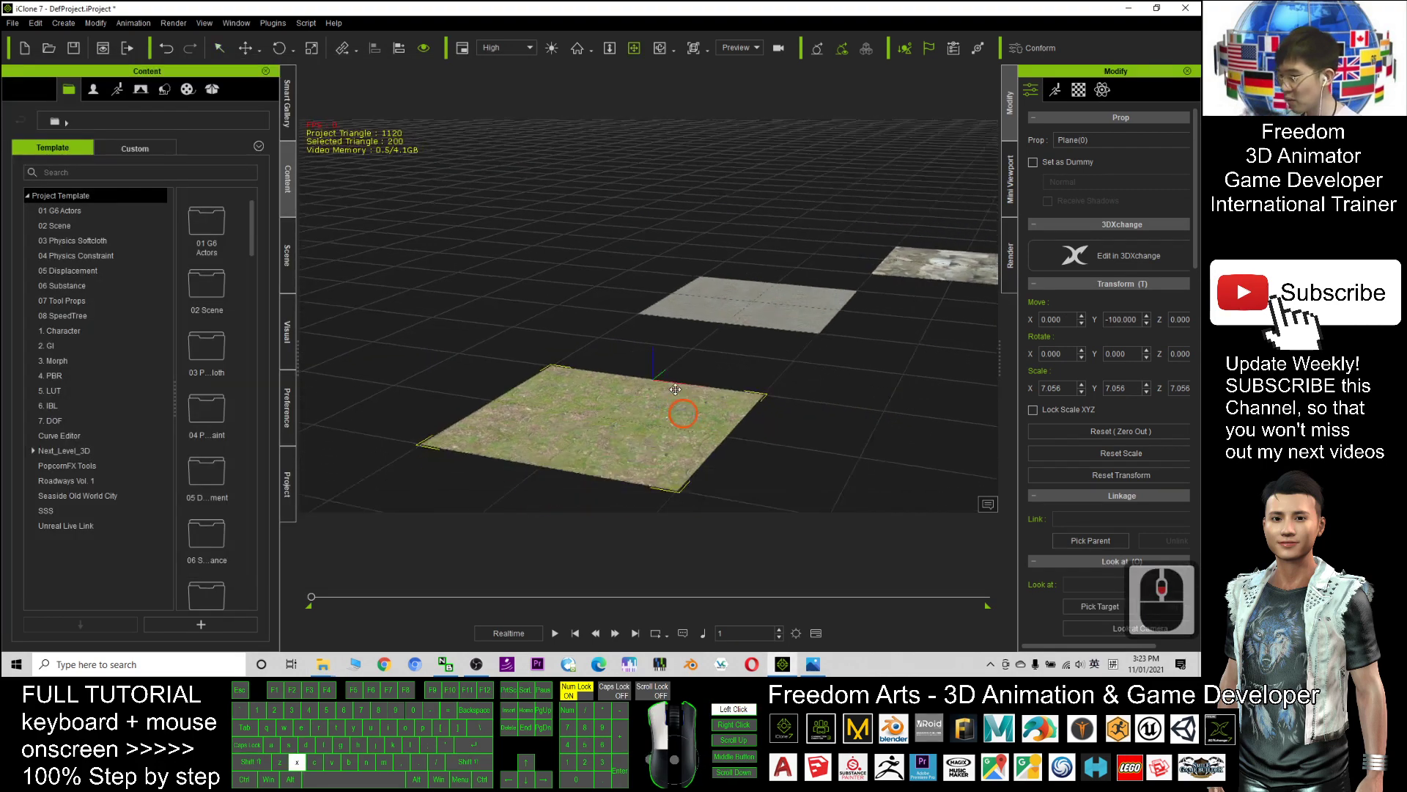
left_click(1076, 90)
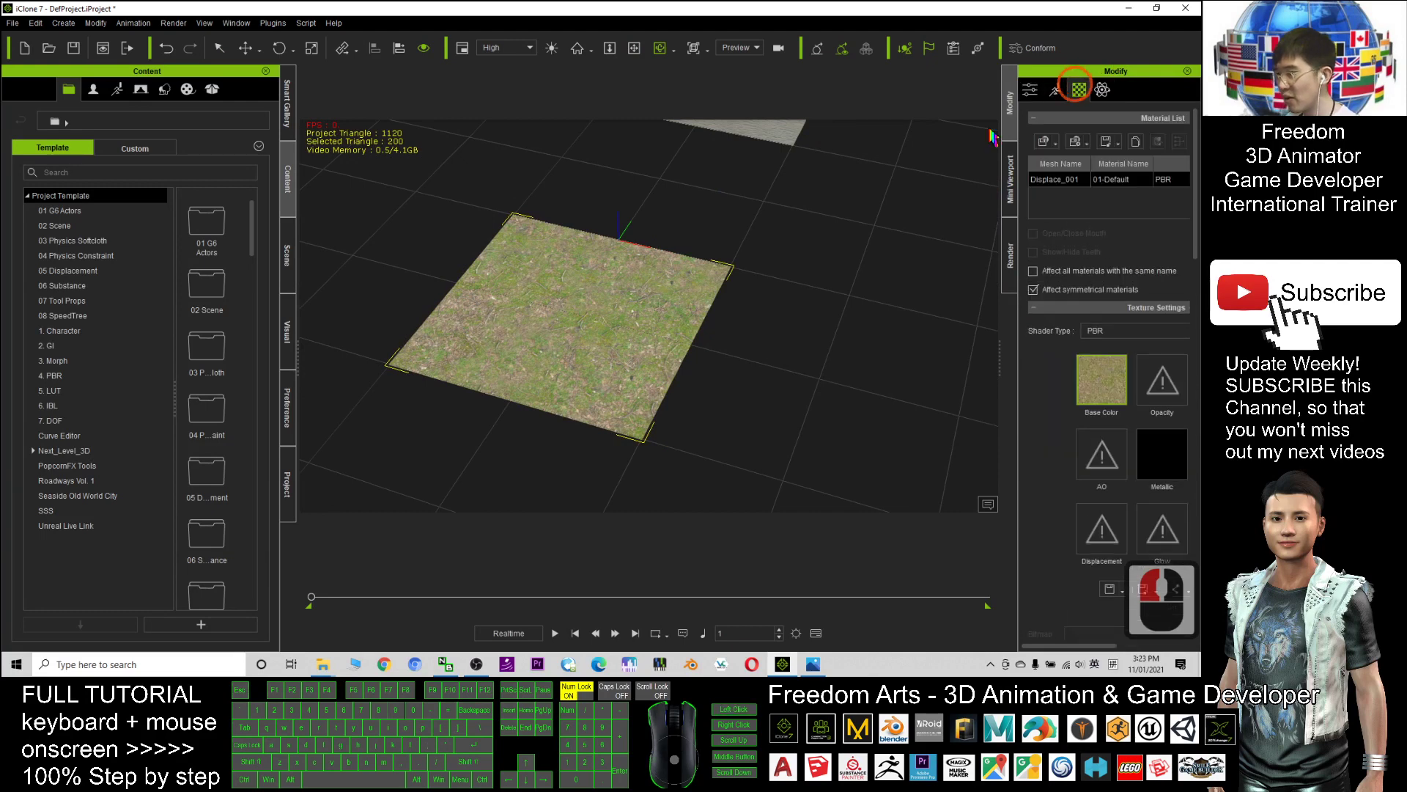
scroll(608, 289, "up", 8)
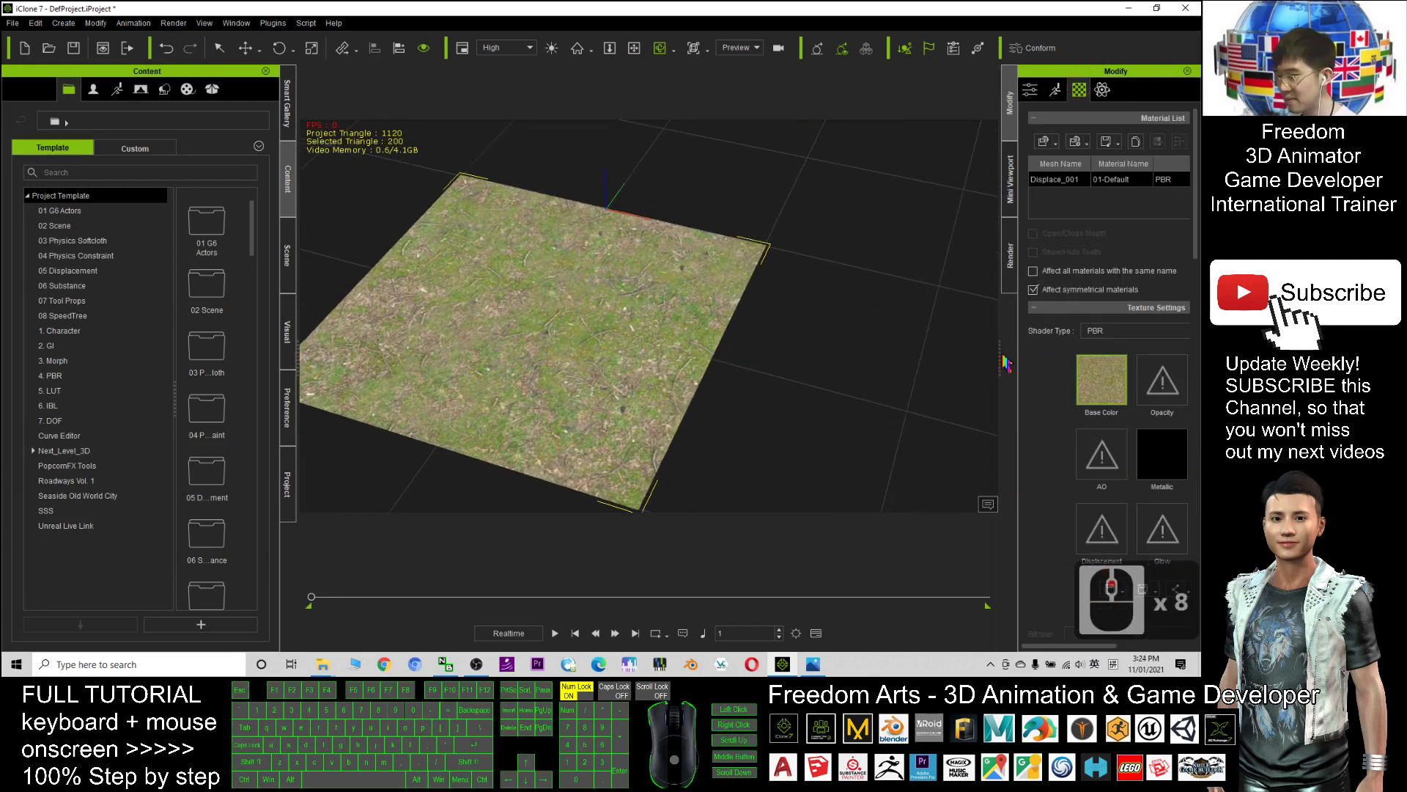
left_click_drag(1005, 362, 859, 340)
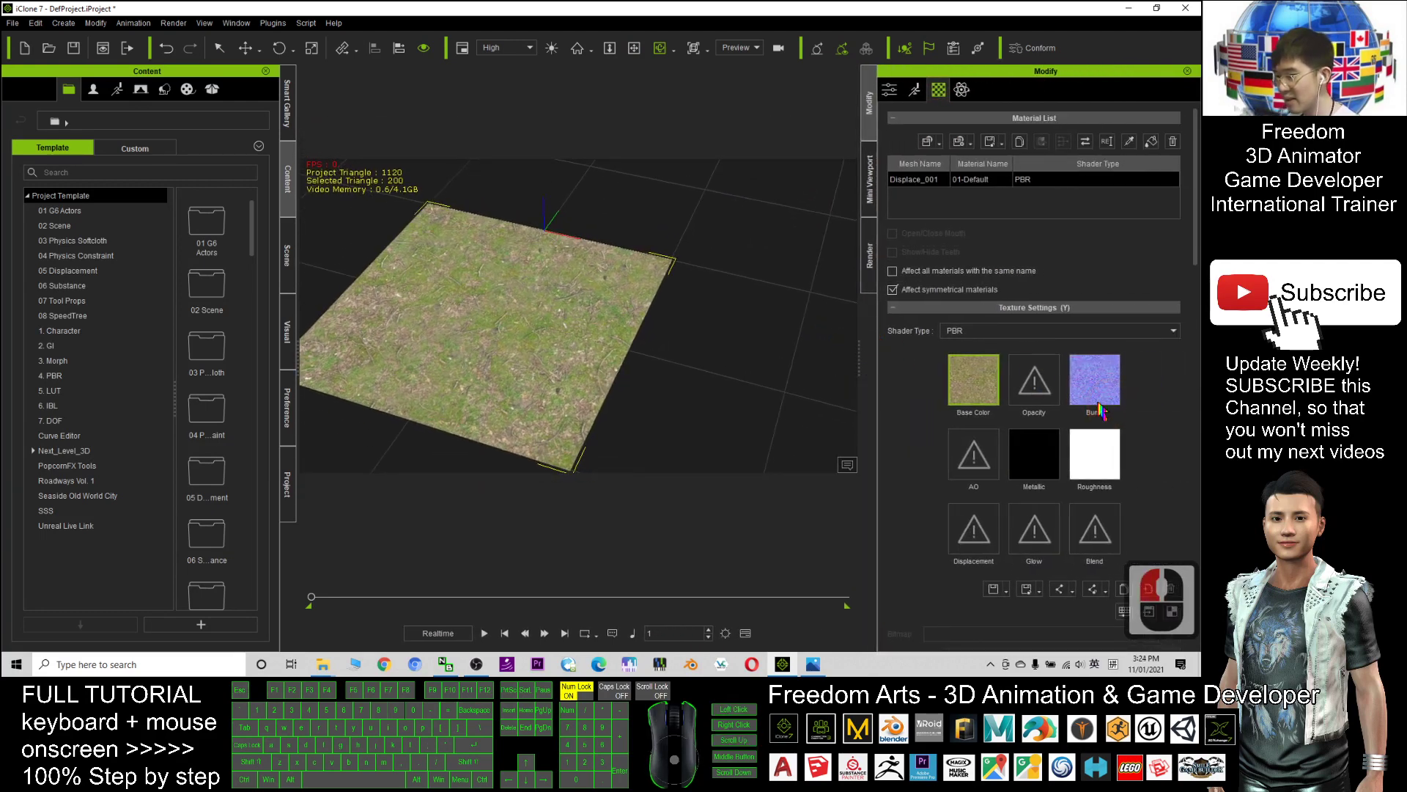
right_click_drag(698, 371, 685, 236)
scroll(666, 283, "up", 11)
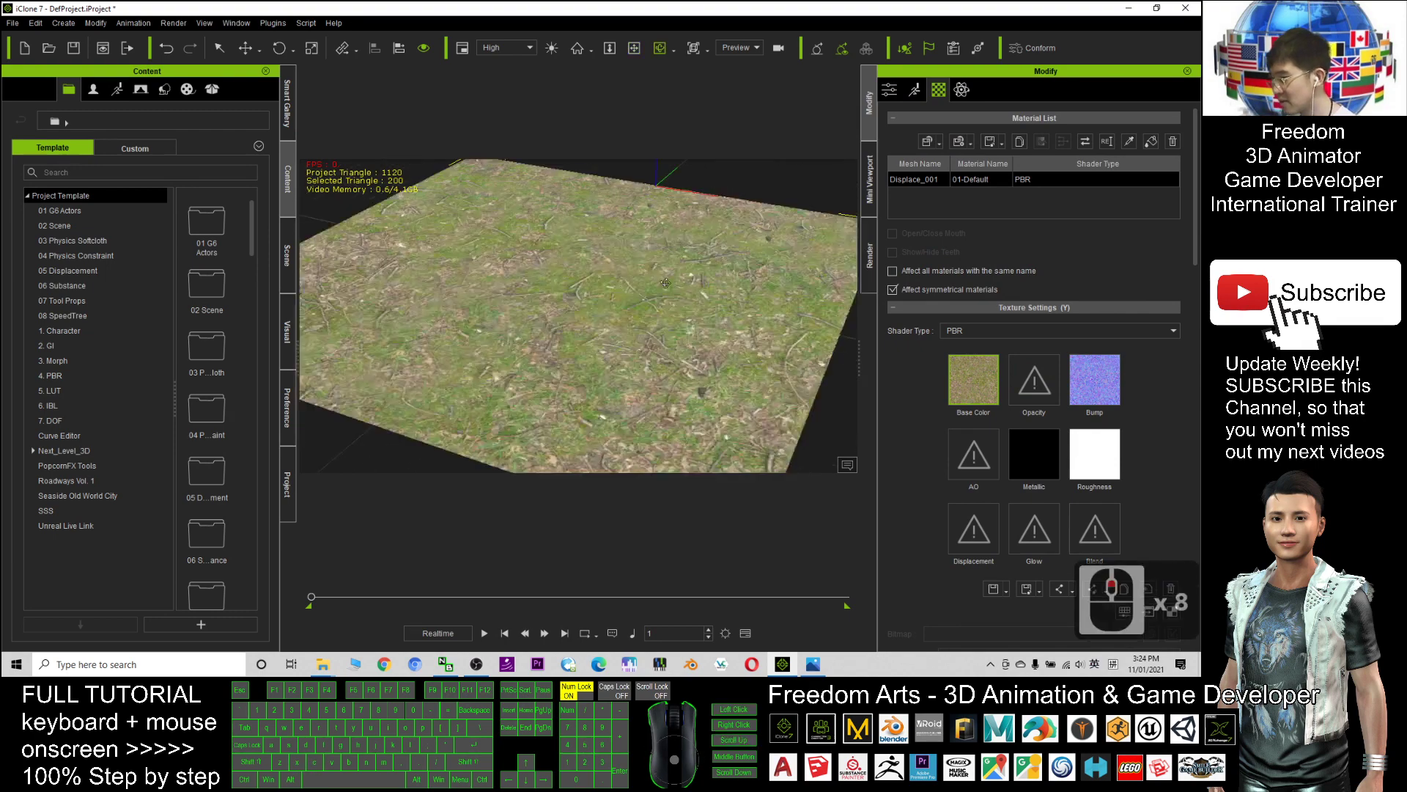
key("c")
left_click_drag(692, 283, 650, 316)
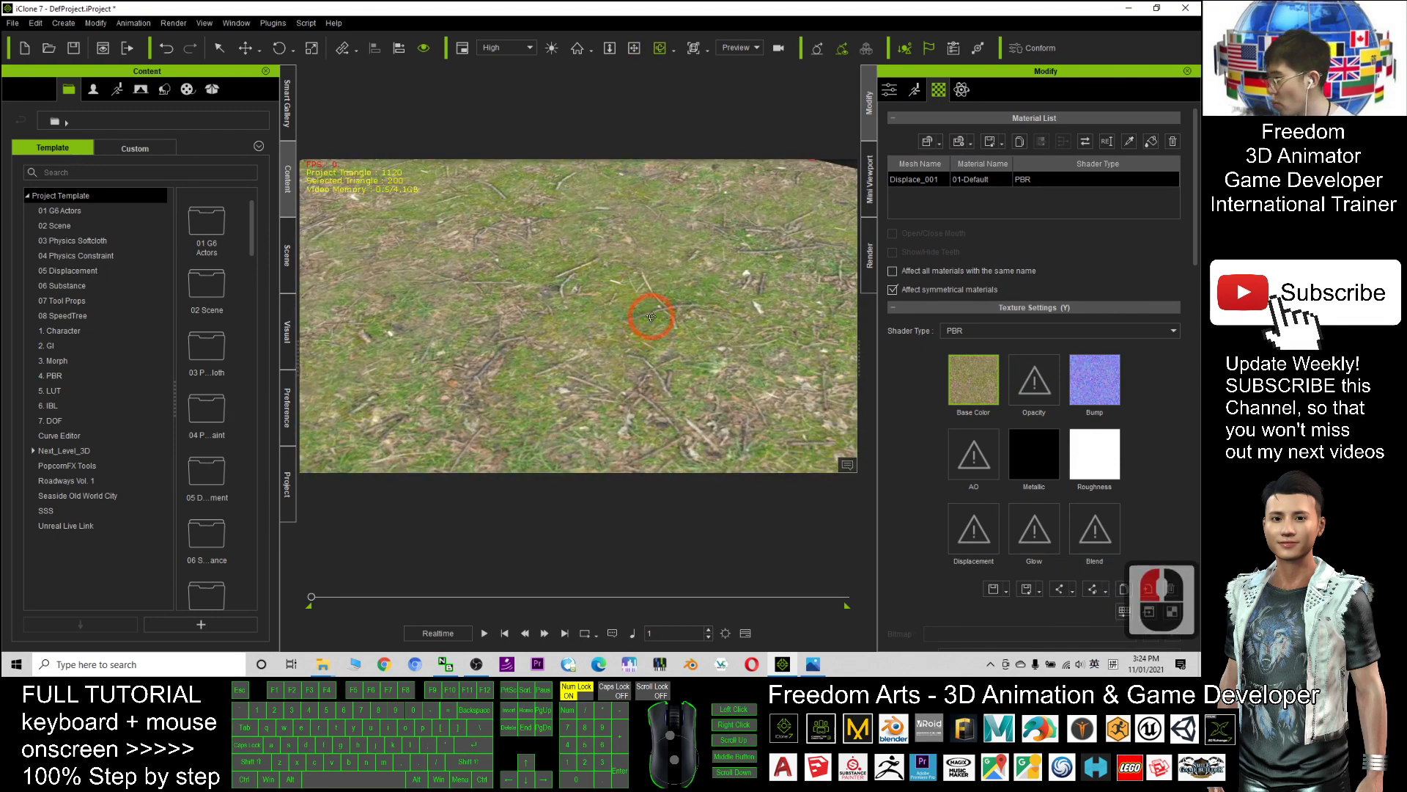
Turn off the scene's Side, Back and floor lights, leaving only the Key light on.
left_click(288, 258)
left_click(18, 220)
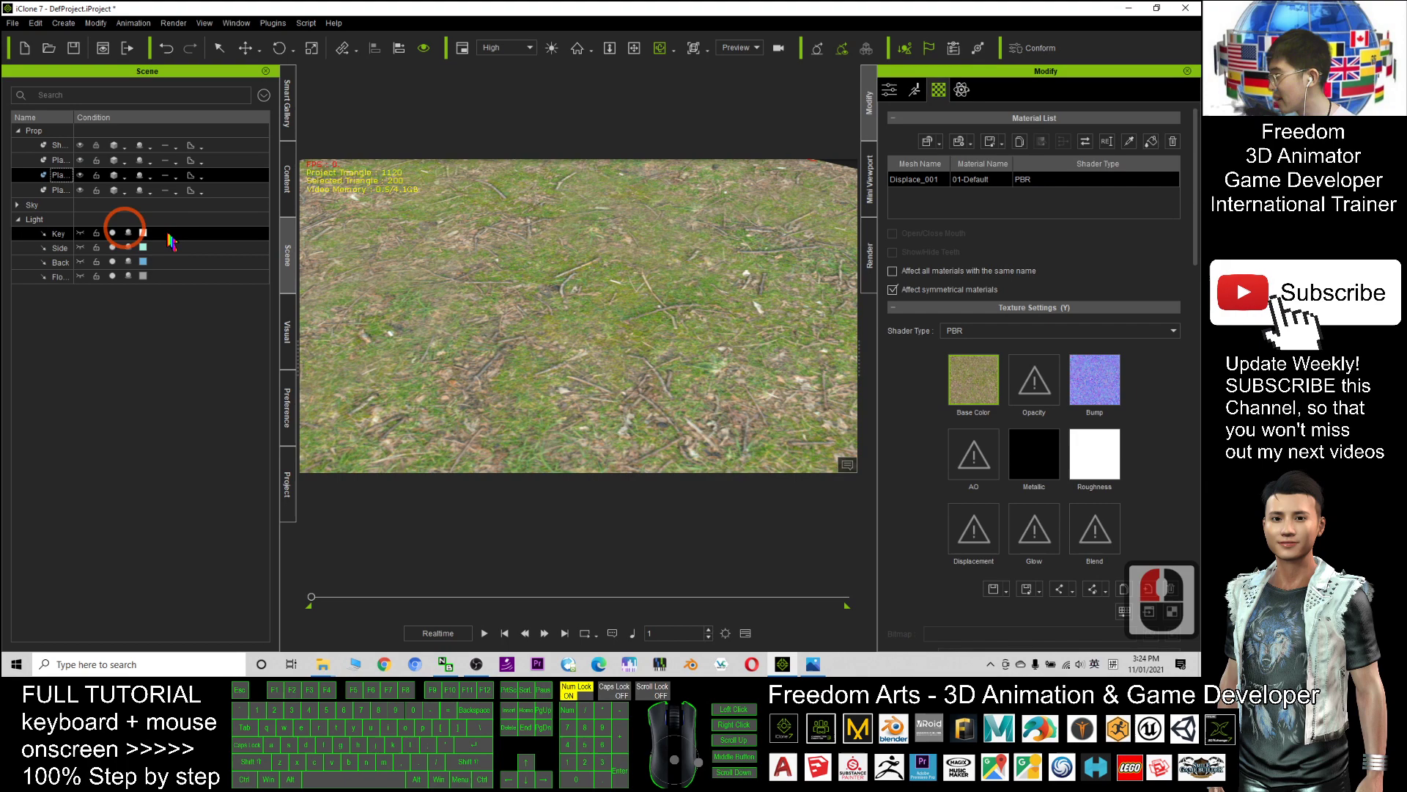
left_click(55, 234)
left_click(82, 248)
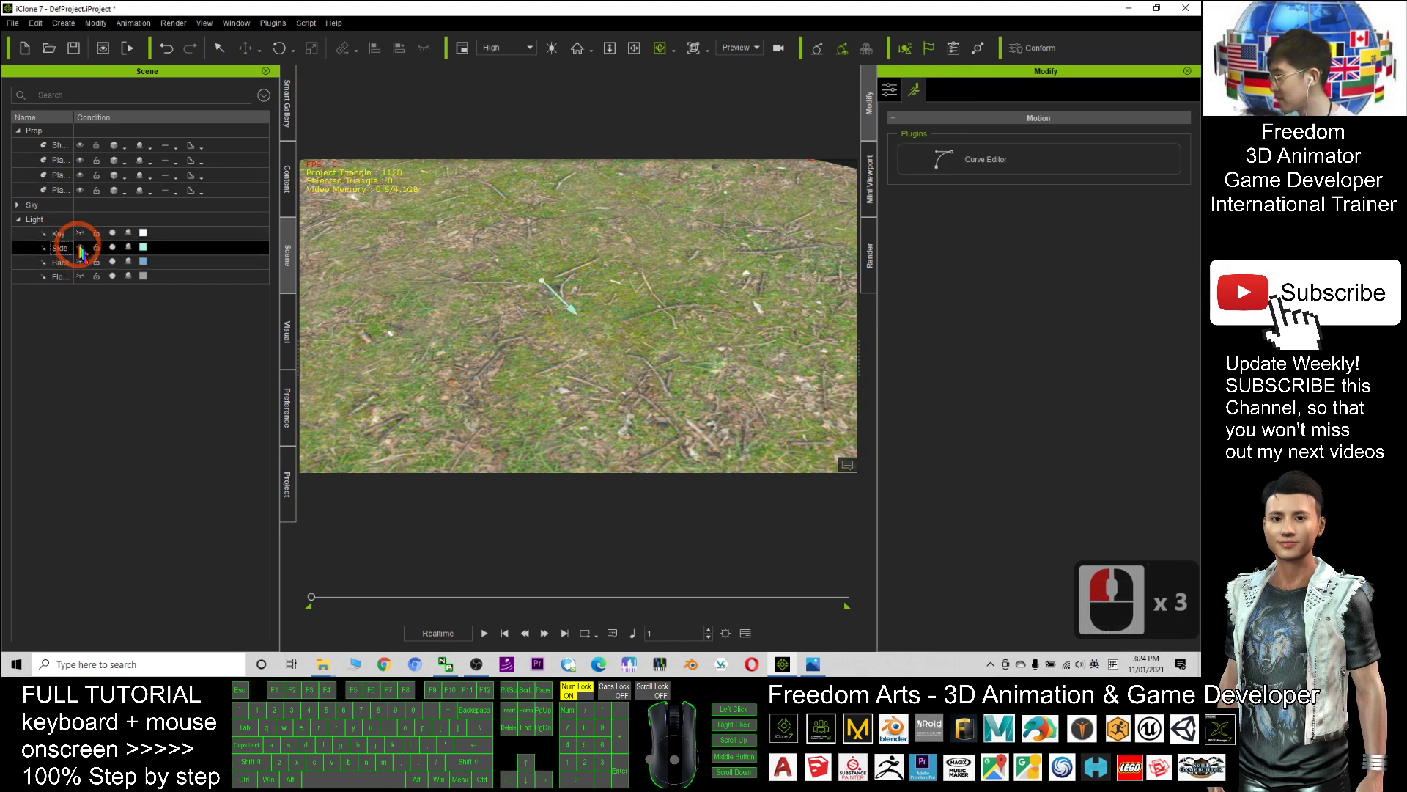
left_click(113, 248)
left_click(112, 262)
left_click(112, 275)
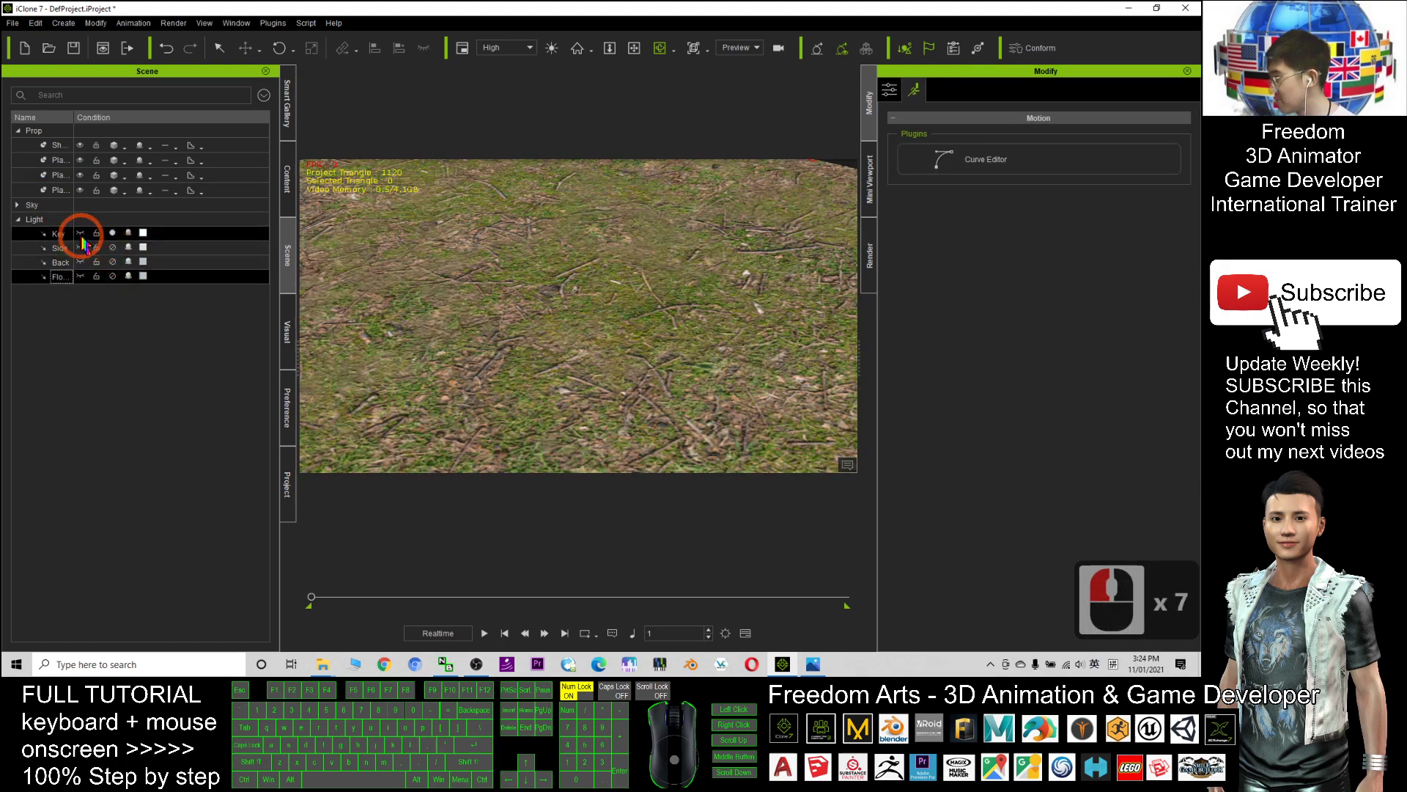
Make the Key light visible, rotate it to about X 55.8, Y 10.9, Z -0.9, and display its light settings.
left_click(79, 233)
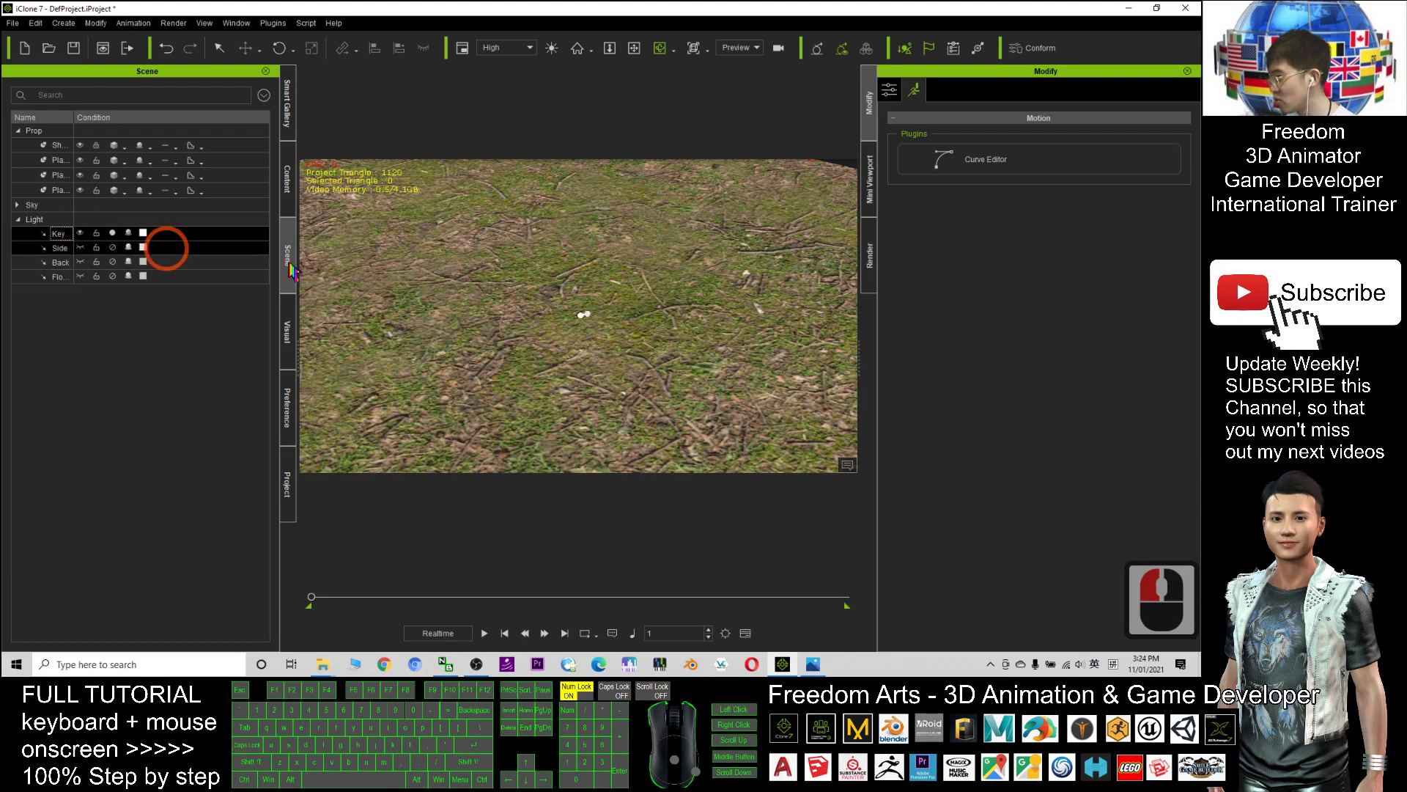
key("e")
left_click_drag(576, 342, 753, 261)
scroll(668, 360, "up", 6)
scroll(651, 358, "down", 4)
scroll(634, 335, "down", 1)
scroll(635, 336, "down", 11)
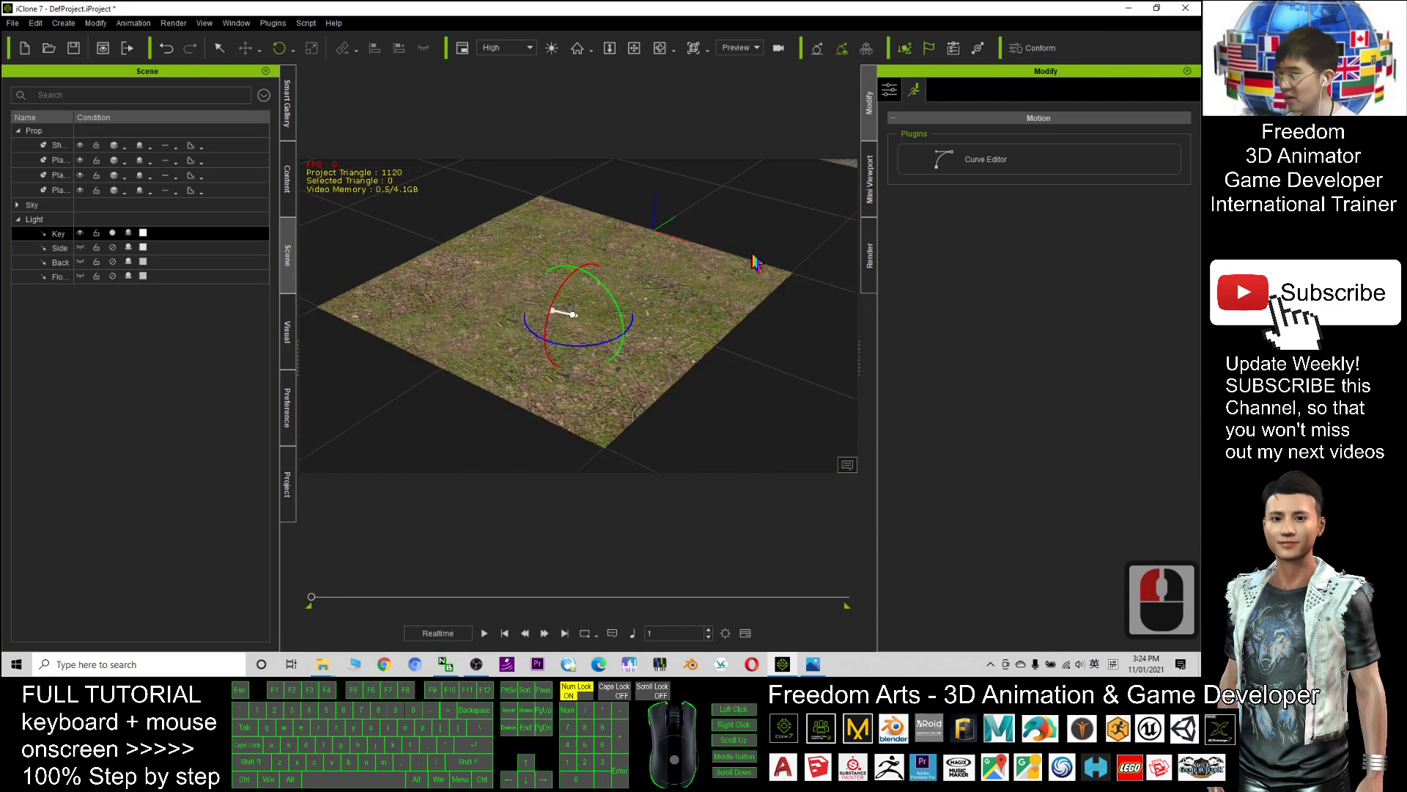
left_click(892, 91)
scroll(938, 200, "down", 9)
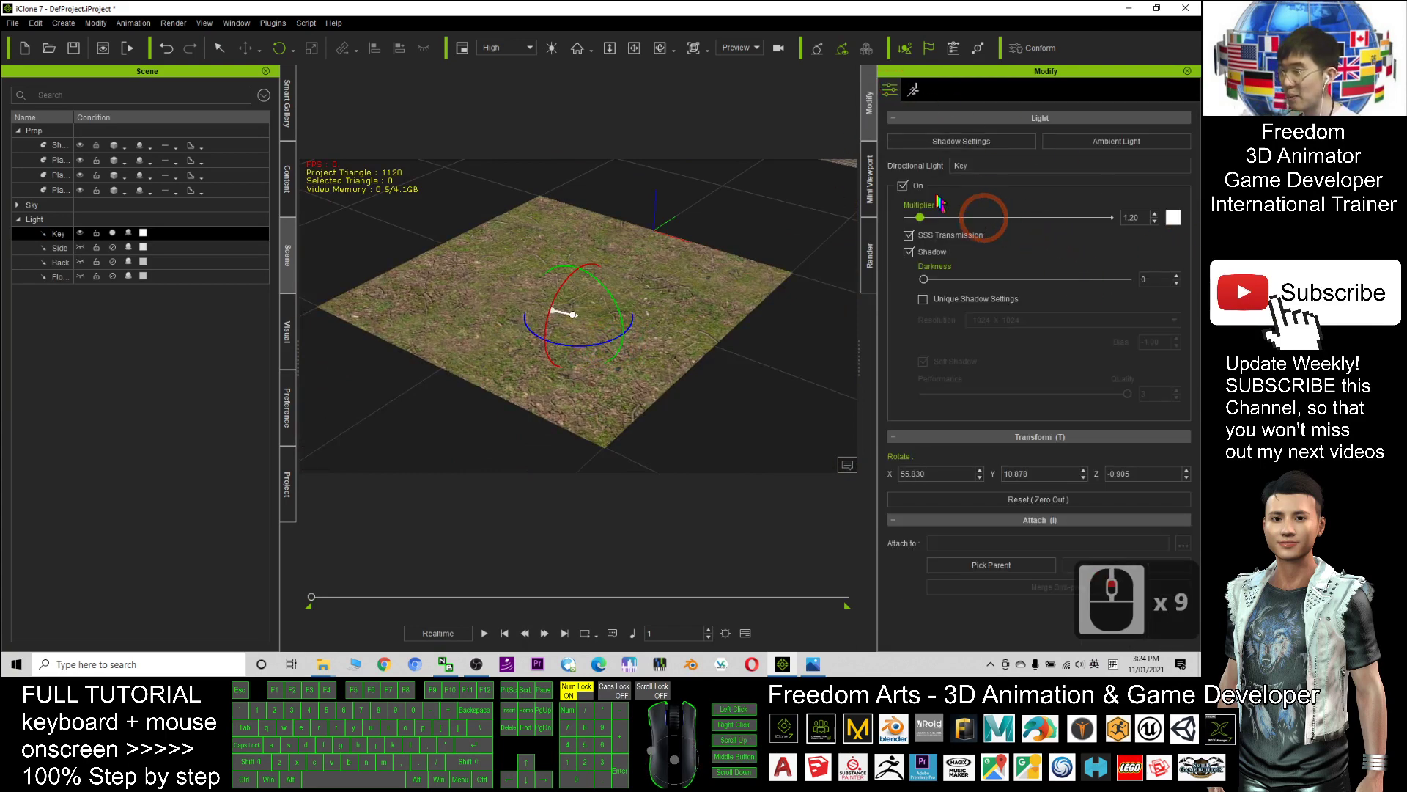
Reselect the grassy tile and review its material texture maps, including Bump.
left_click(580, 363)
key("q")
left_click(938, 89)
left_click(1095, 377)
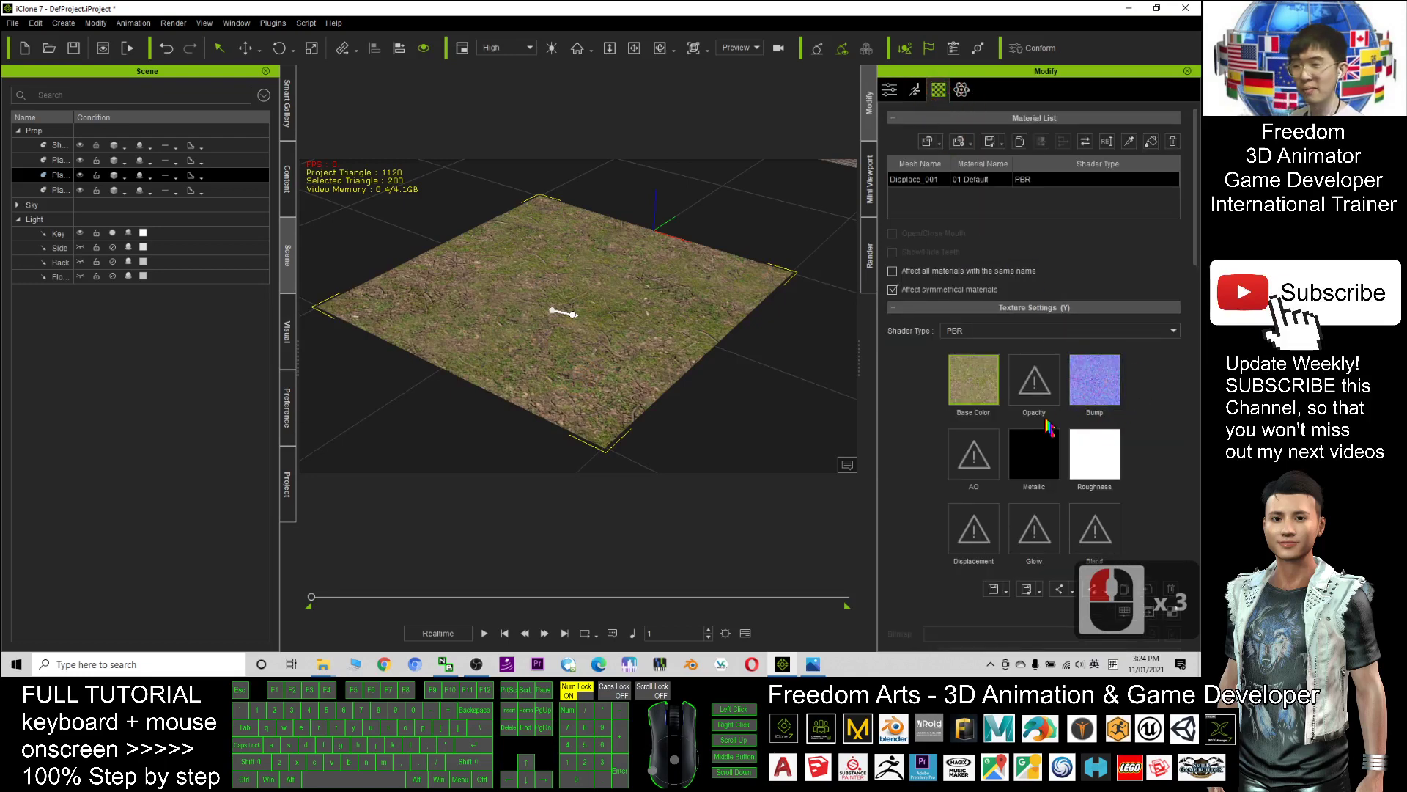
scroll(757, 291, "down", 20)
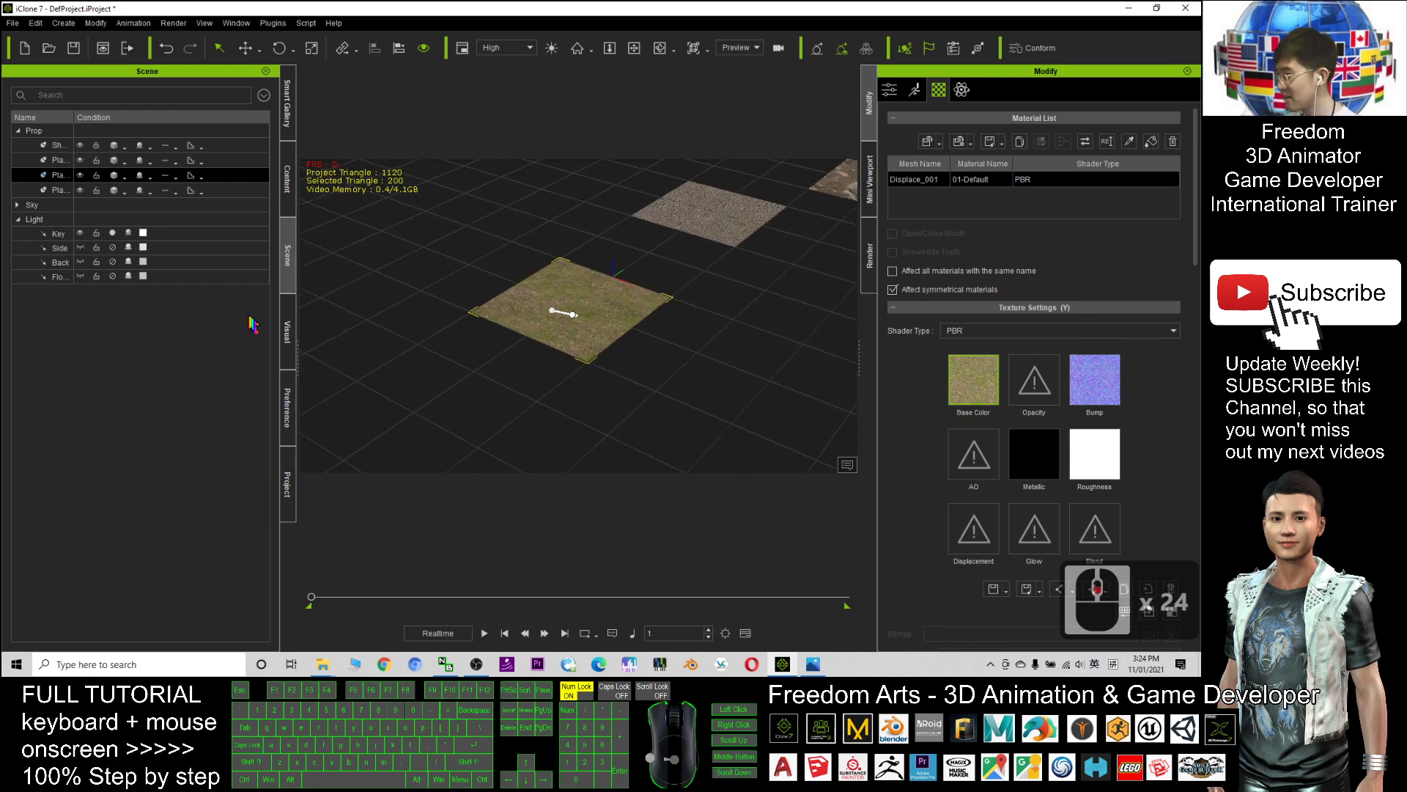
Enable Snap to Model and place copies of the grassy tile against both of its ends, forming a three-tile row.
left_click(288, 411)
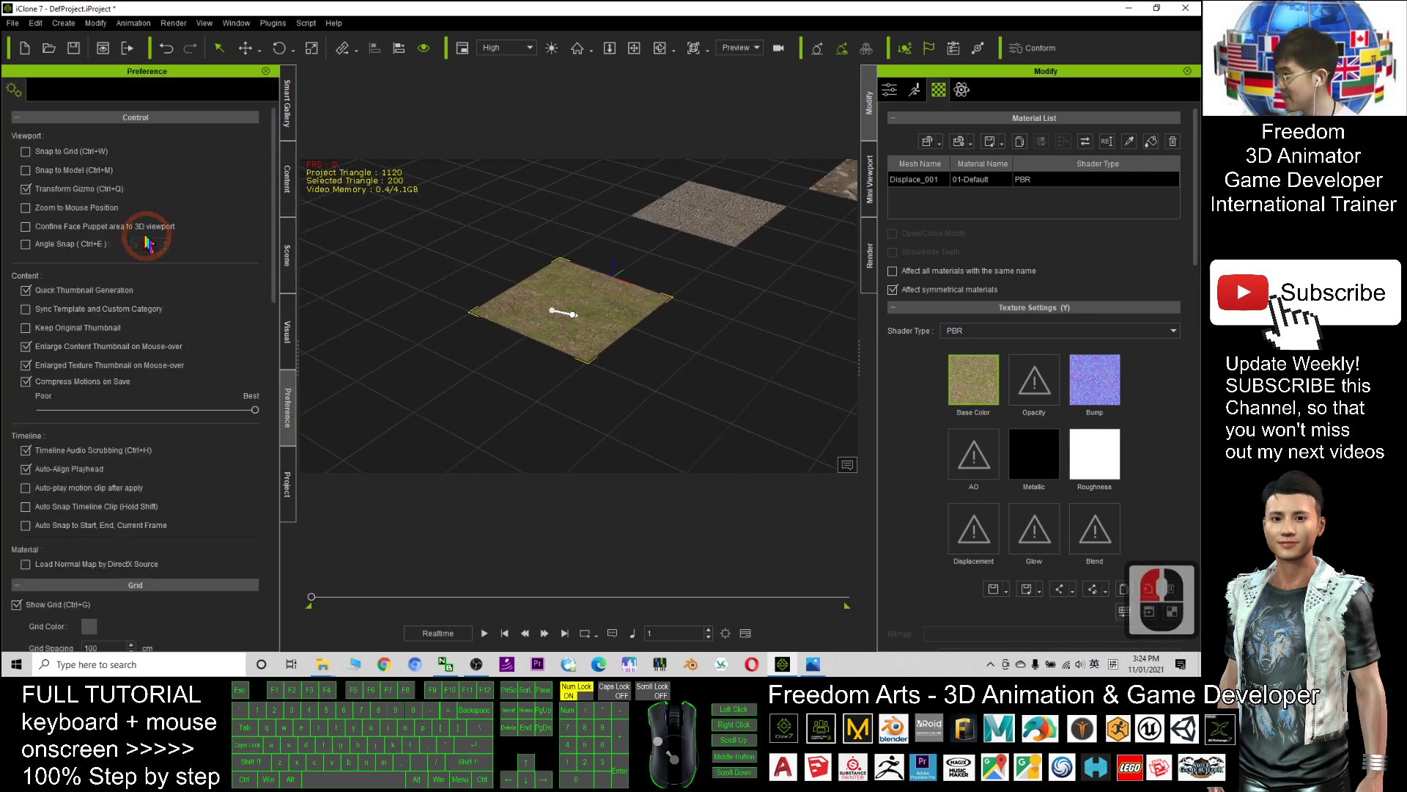
left_click(26, 170)
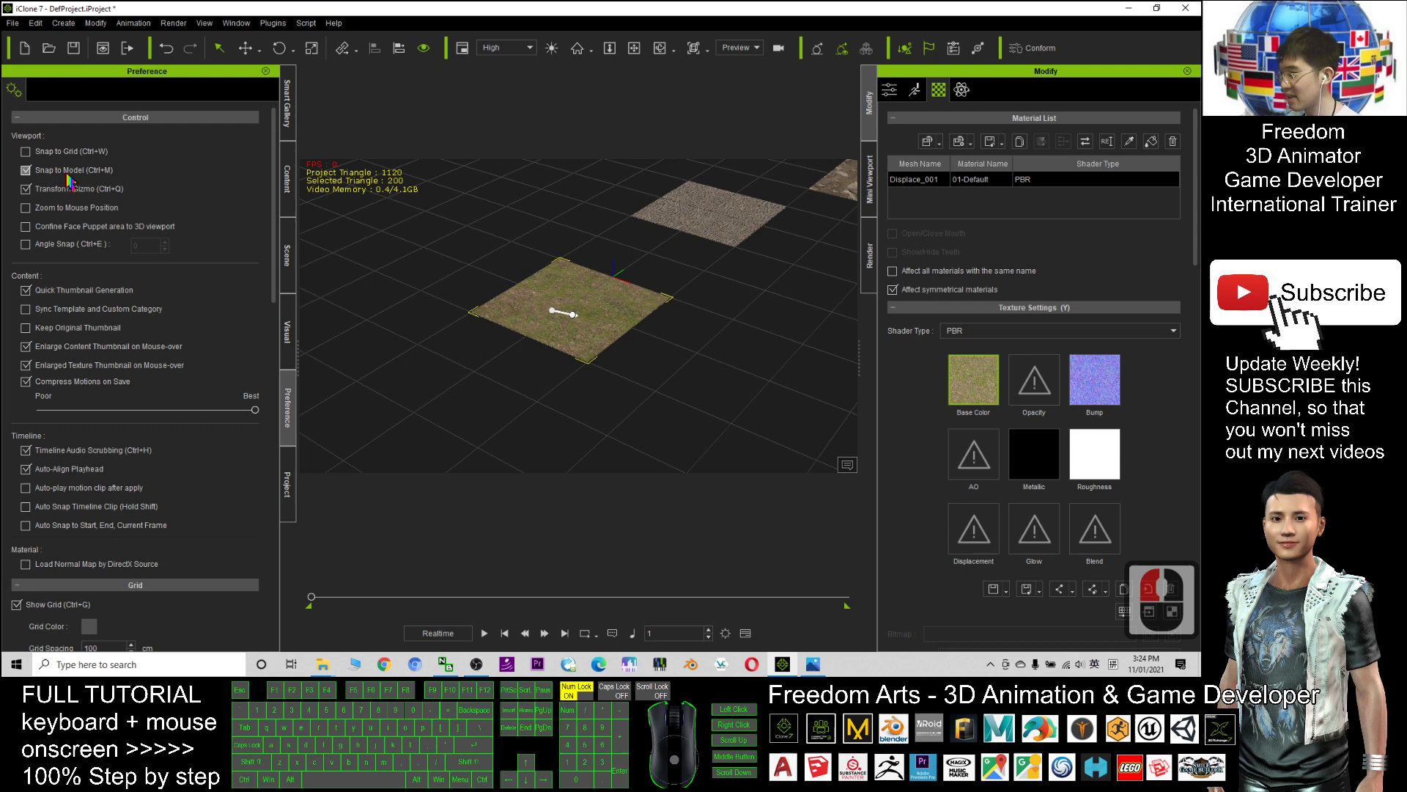
key("w")
scroll(640, 324, "up", 14)
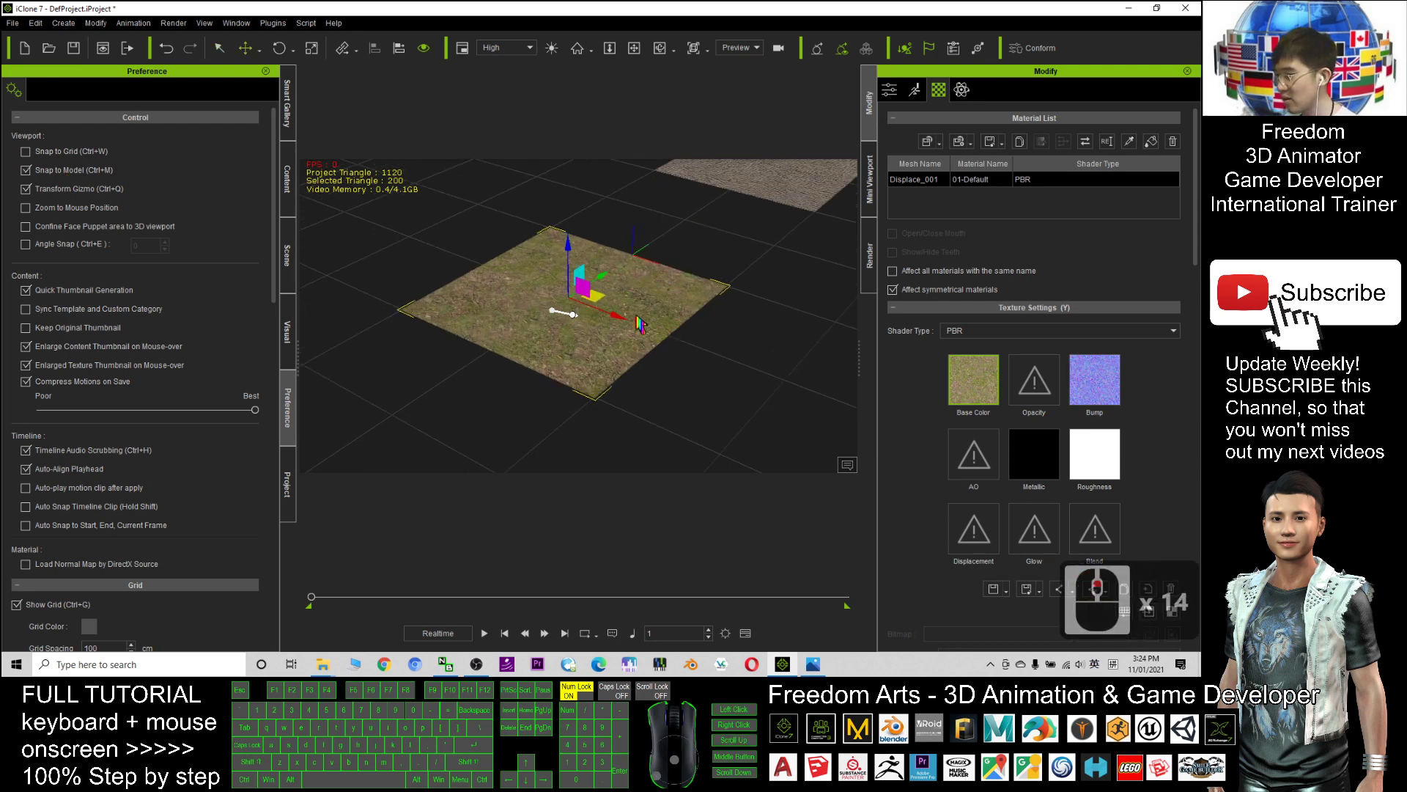
left_click_drag(617, 315, 846, 455, "shift")
left_click(593, 296, "ctrl")
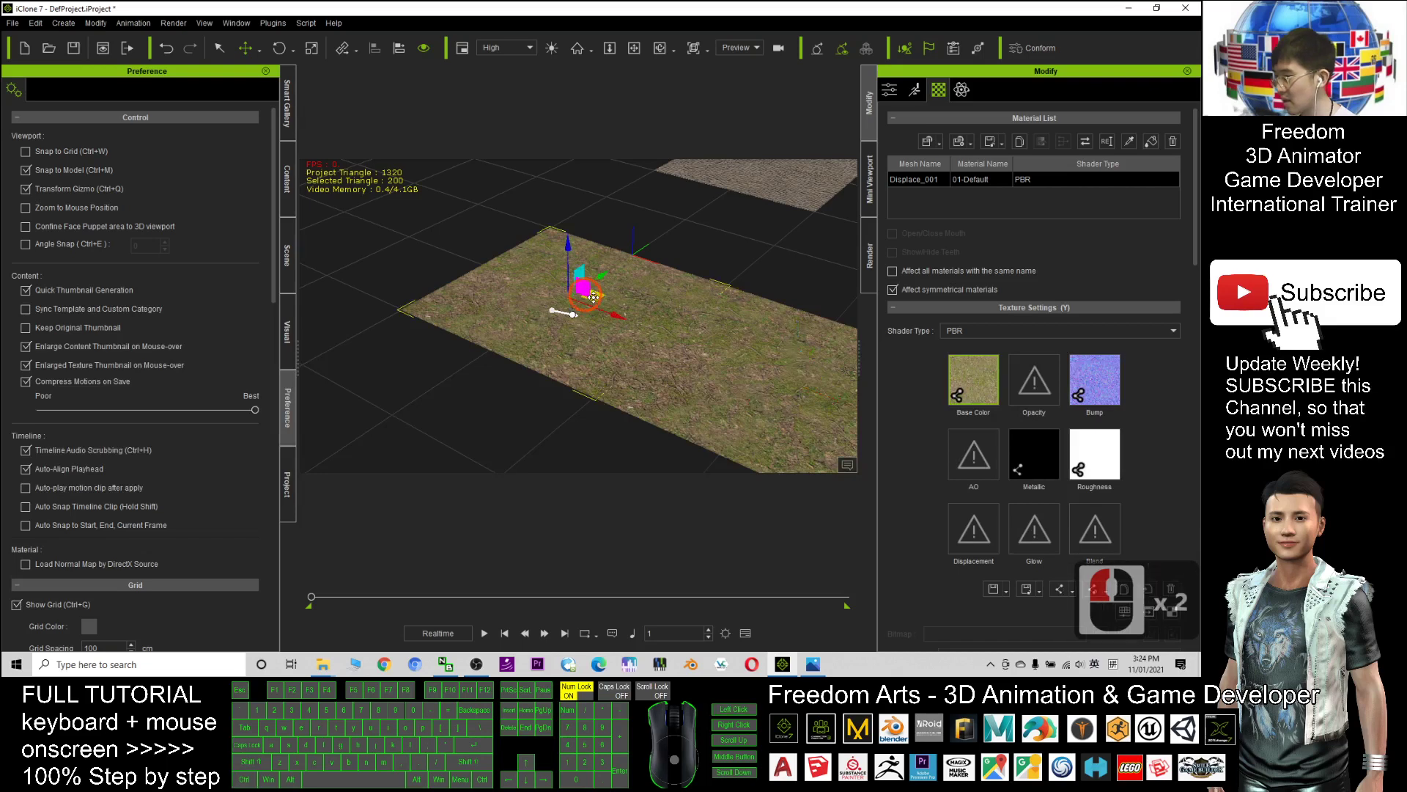
left_click_drag(541, 286, 449, 257, "shift")
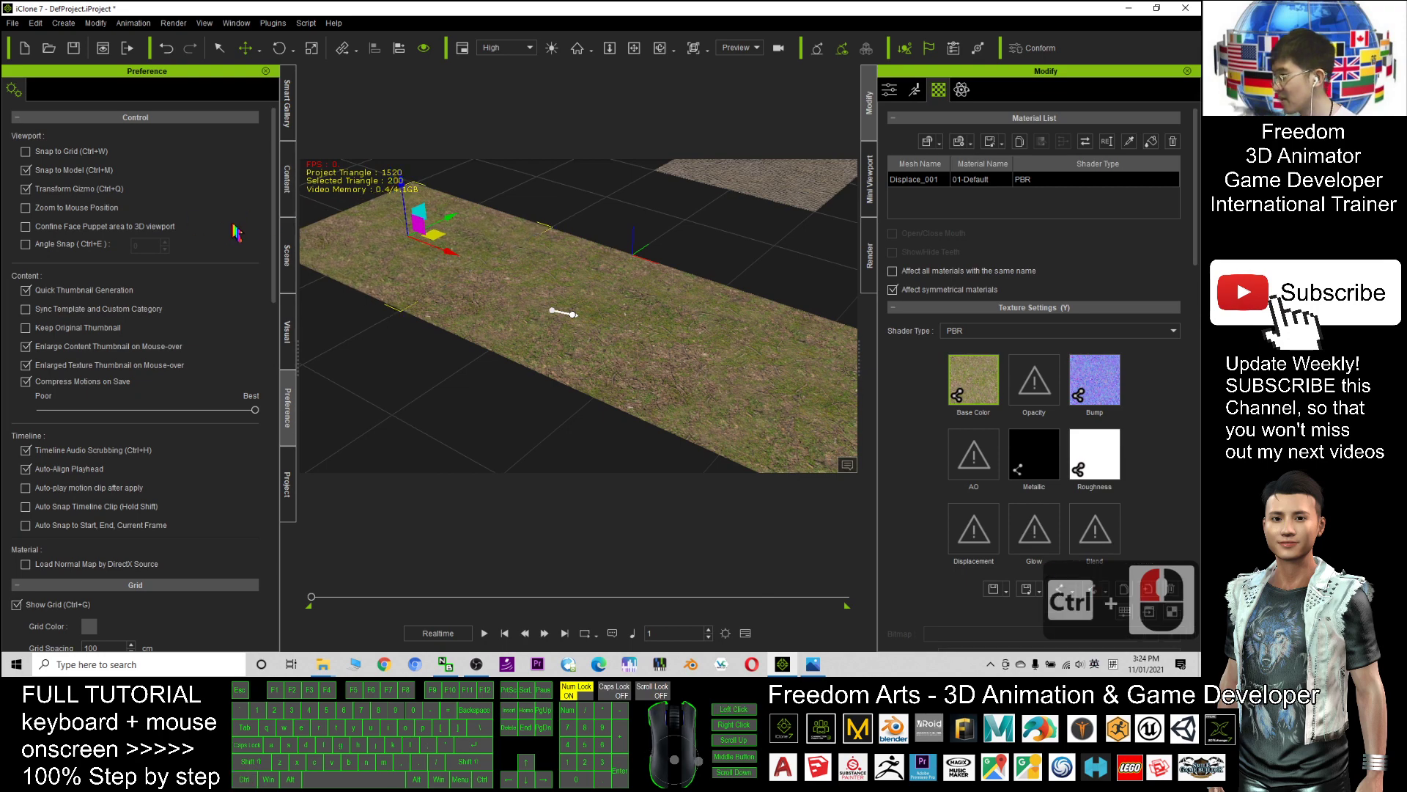
Turn off Snap to Model, copy the end grassy tile outward without snapping, and delete that copy.
left_click(26, 169)
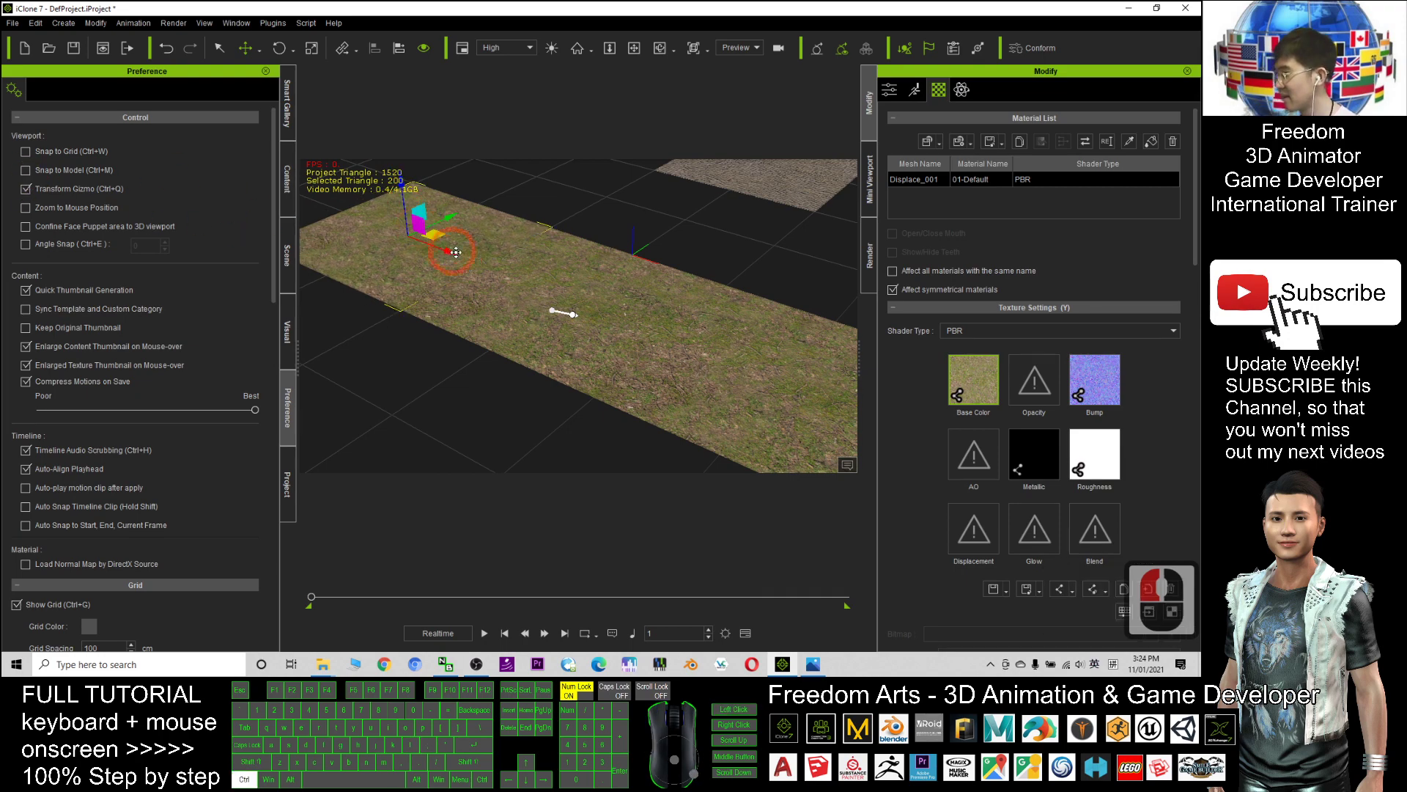
mouse_move(453, 253)
left_mouse_down()
mouse_move(466, 261)
mouse_move(354, 242)
left_mouse_up()
scroll(344, 240, "down", 3)
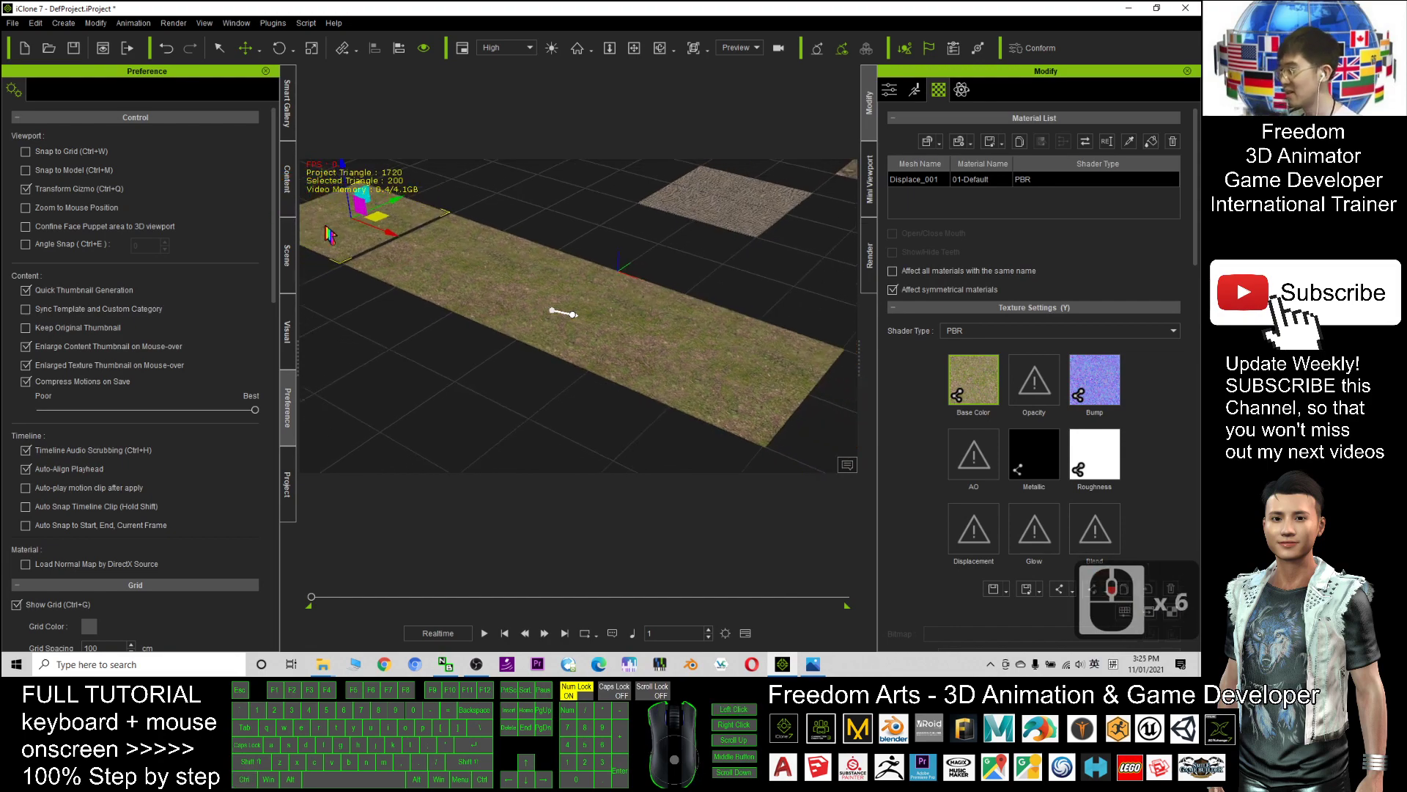
key("Delete")
Select all three grassy tiles, re-enable Snap to Model, and duplicate the row alongside to form a two-by-three ground.
left_click(464, 253)
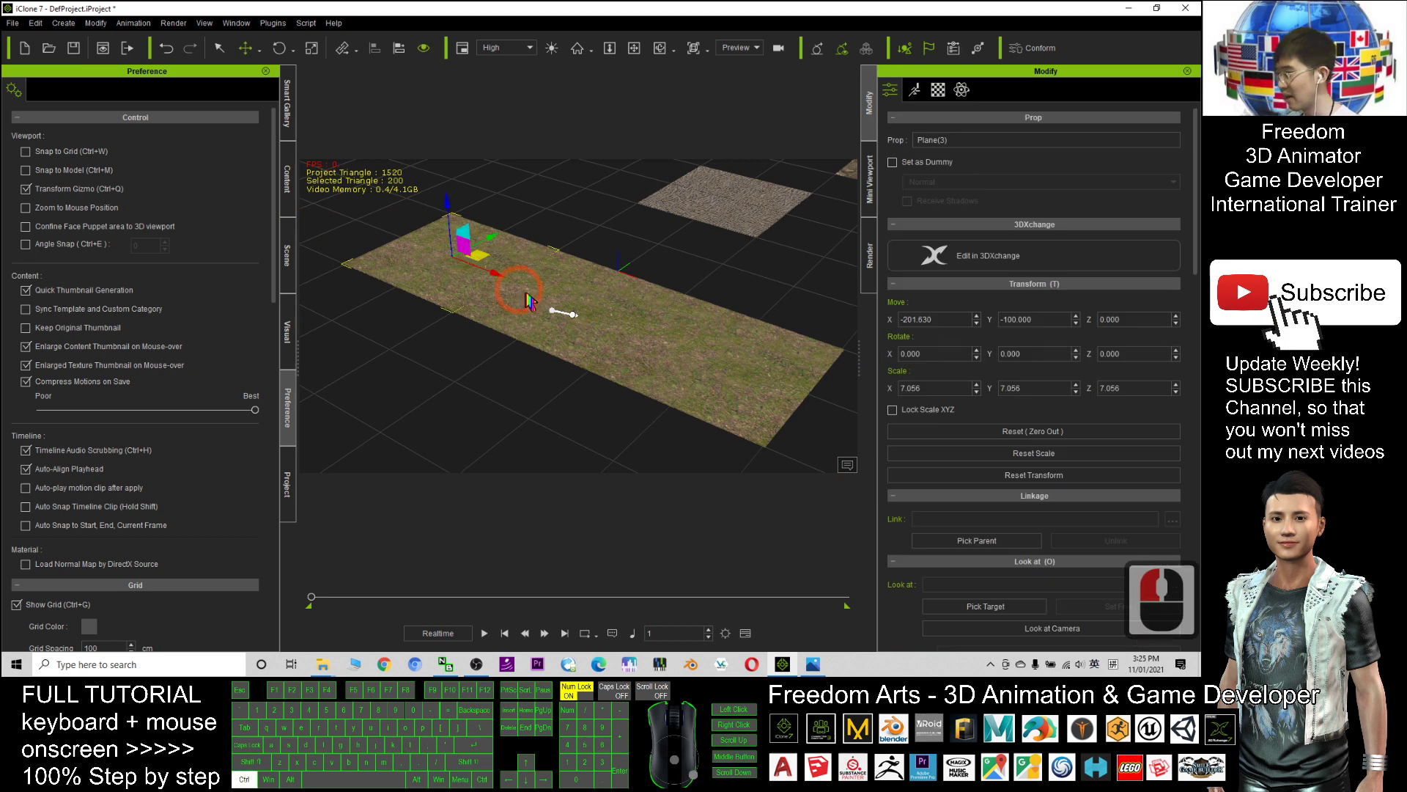
left_click(529, 301, "ctrl")
left_click(683, 335, "ctrl")
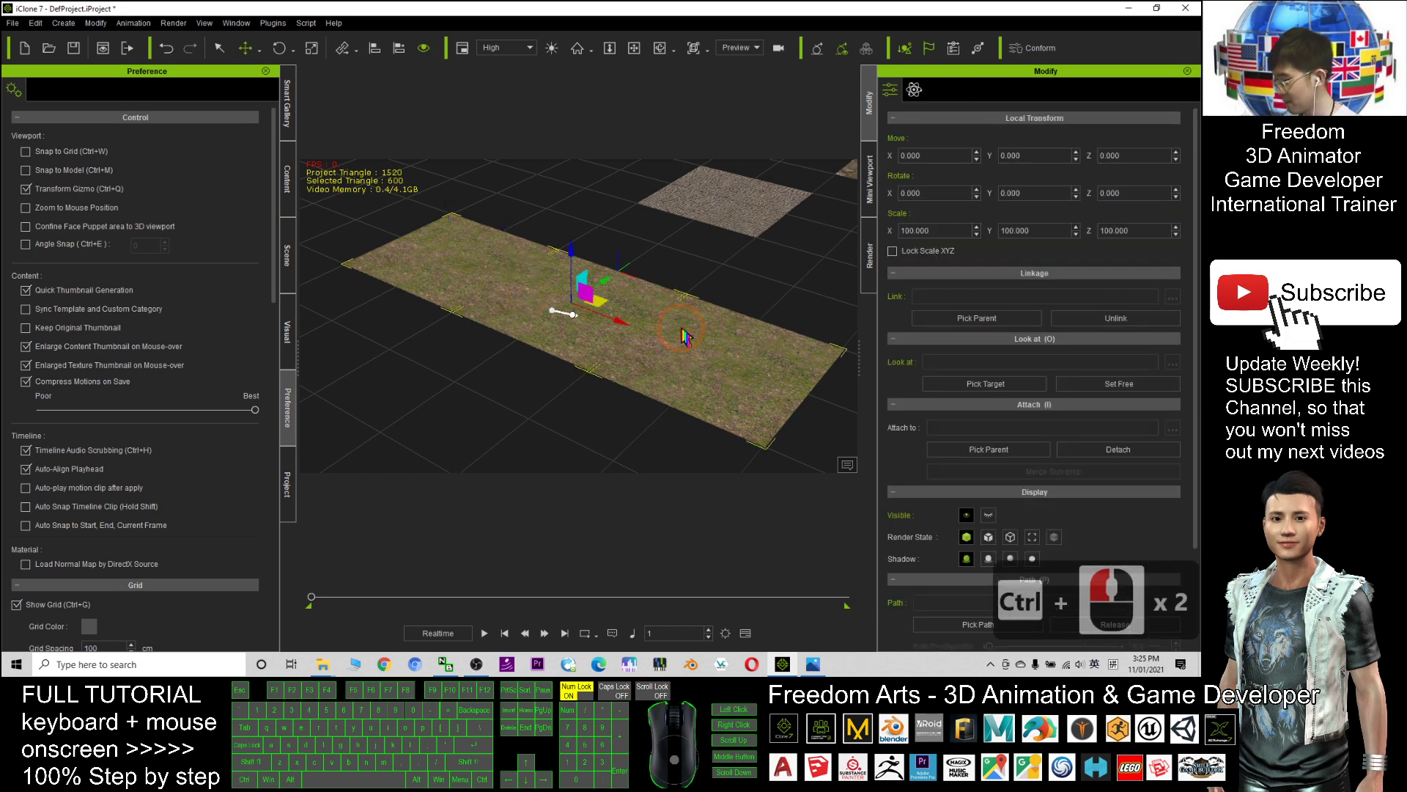
left_click(26, 170)
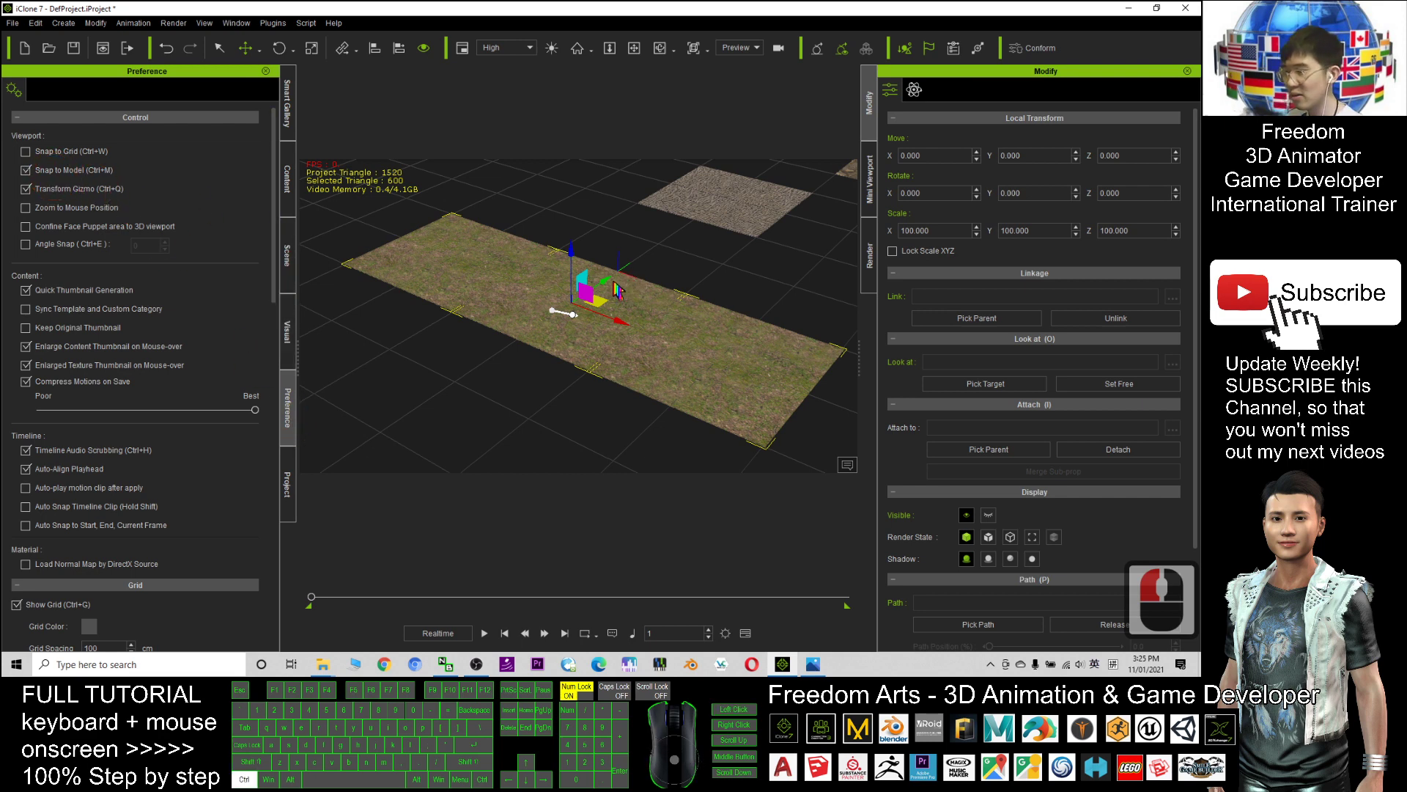
left_click_drag(587, 288, 480, 374, "ctrl")
Examine the joined grassy ground up close and from several angles, checking the seams between its tiles.
scroll(554, 346, "up", 9)
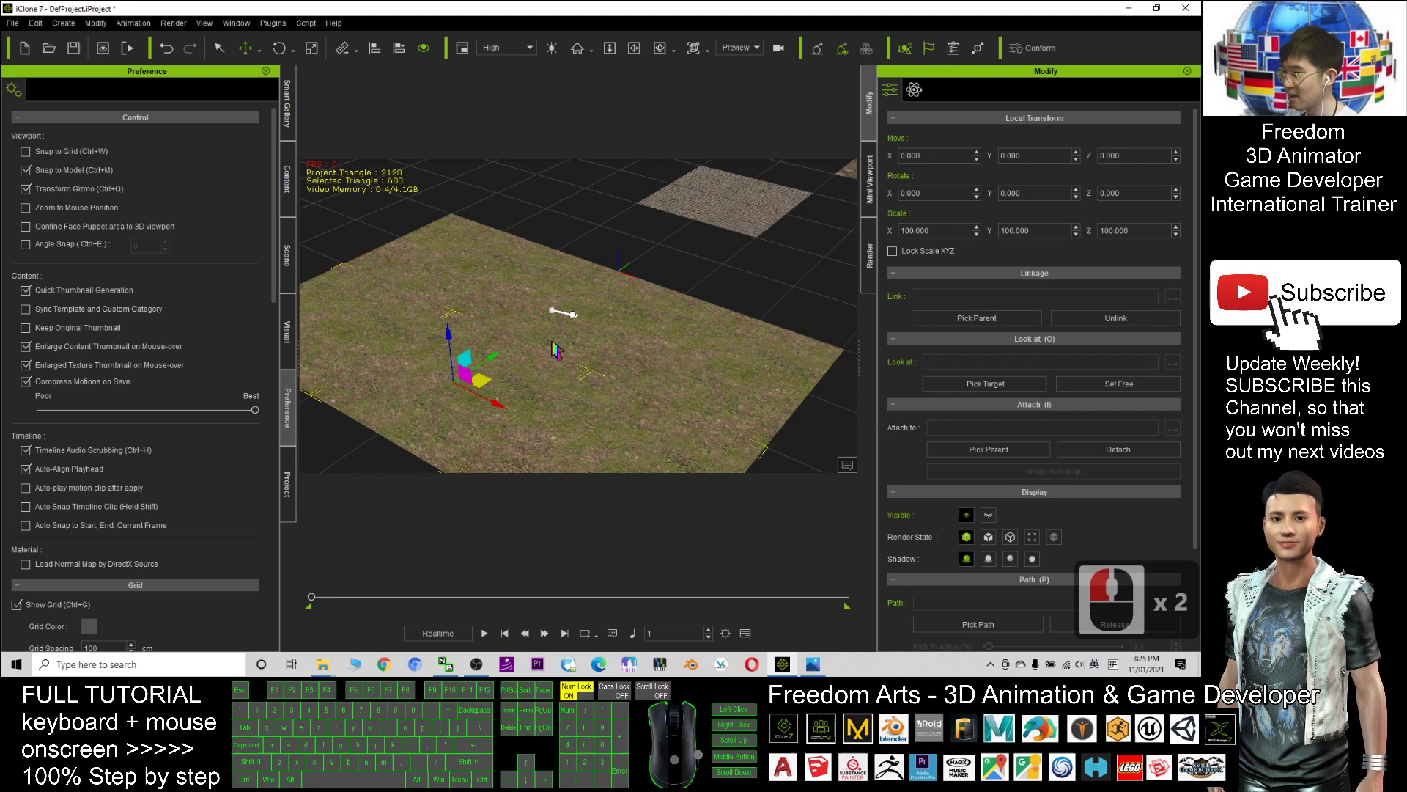
scroll(576, 346, "up", 8)
key("x")
key("c")
left_click_drag(576, 346, 583, 376)
scroll(583, 376, "down", 11)
scroll(572, 315, "down", 11)
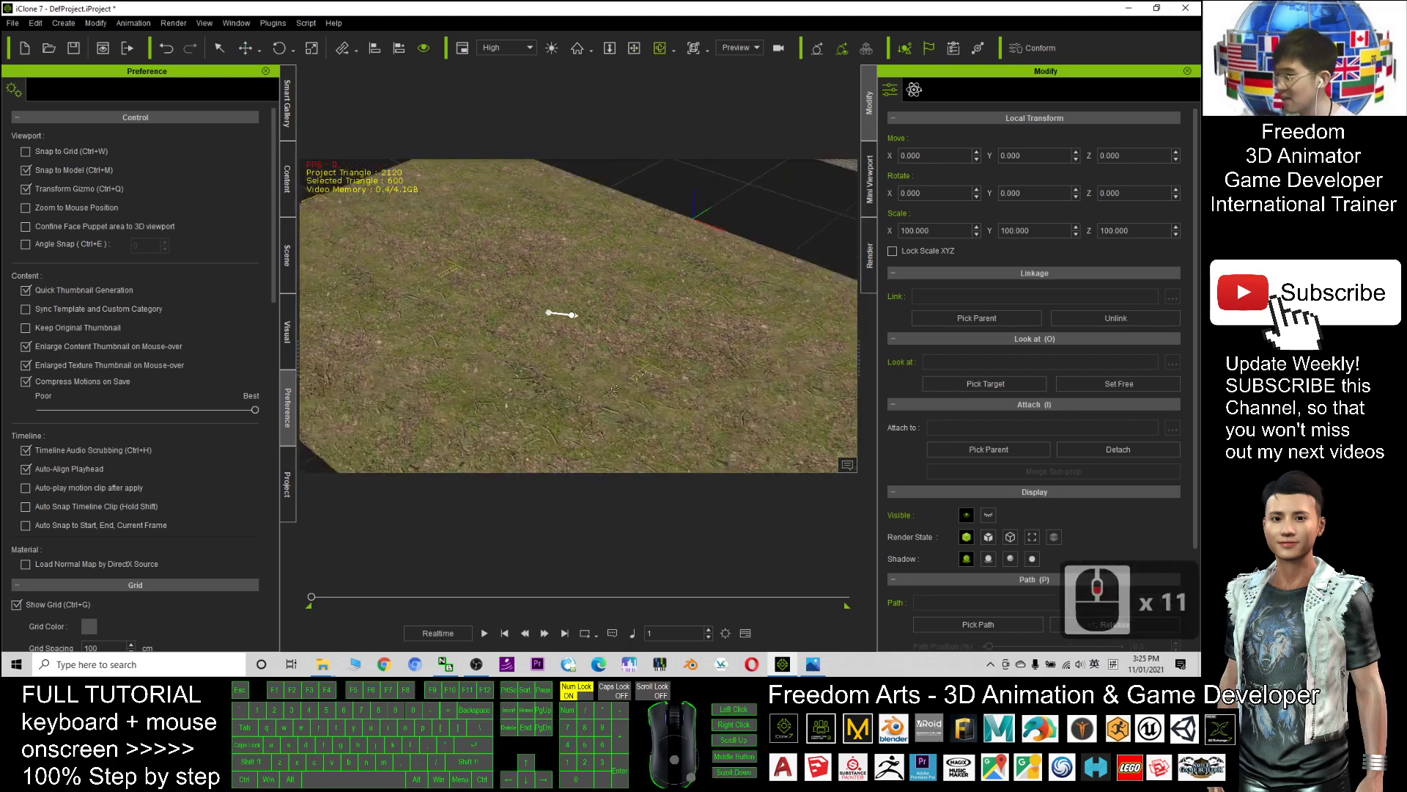
key("x")
left_click(569, 288)
key("c")
left_click_drag(569, 289, 779, 342)
scroll(549, 223, "down", 7)
key("x")
key("c")
scroll(643, 371, "up", 10)
scroll(597, 305, "up", 9)
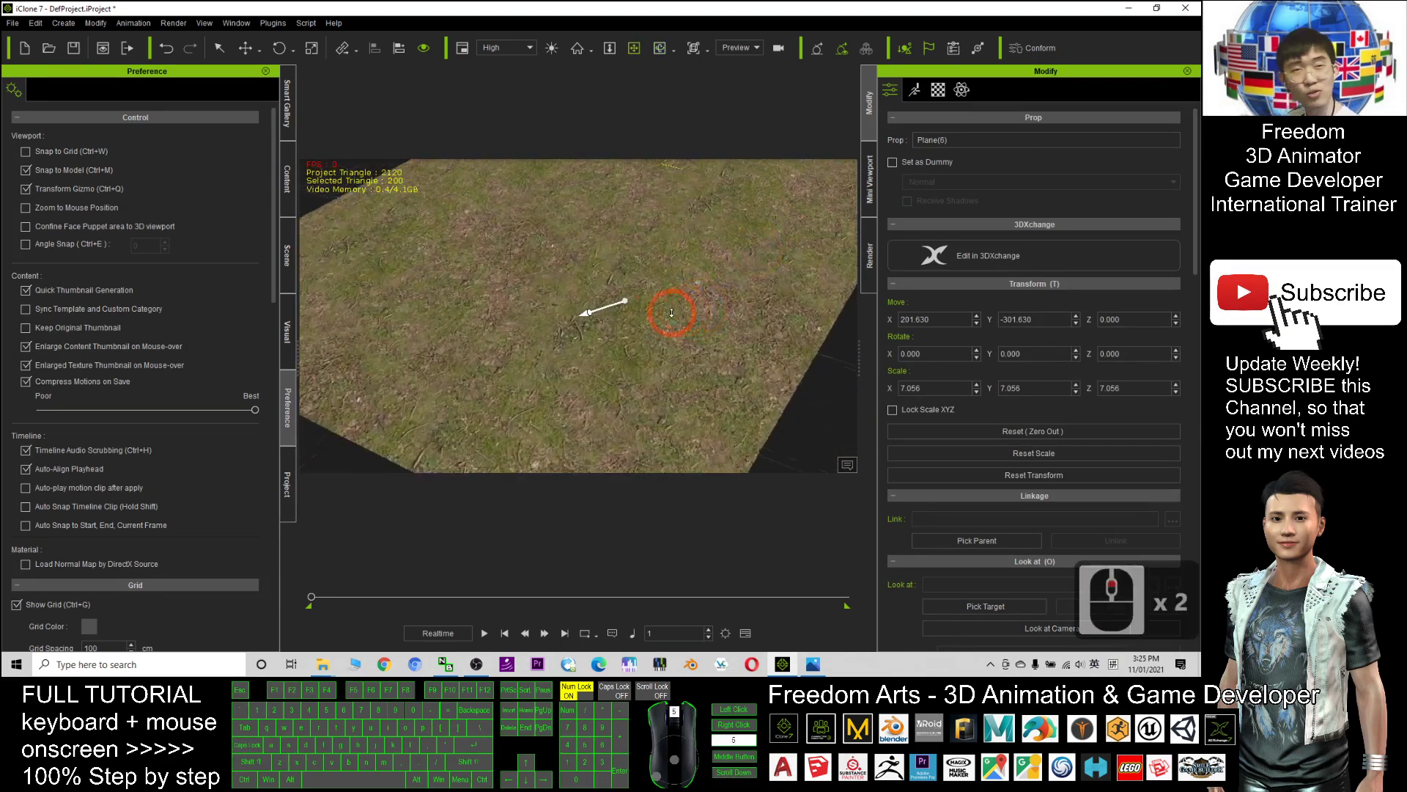
scroll(671, 313, "up", 9)
scroll(671, 312, "down", 16)
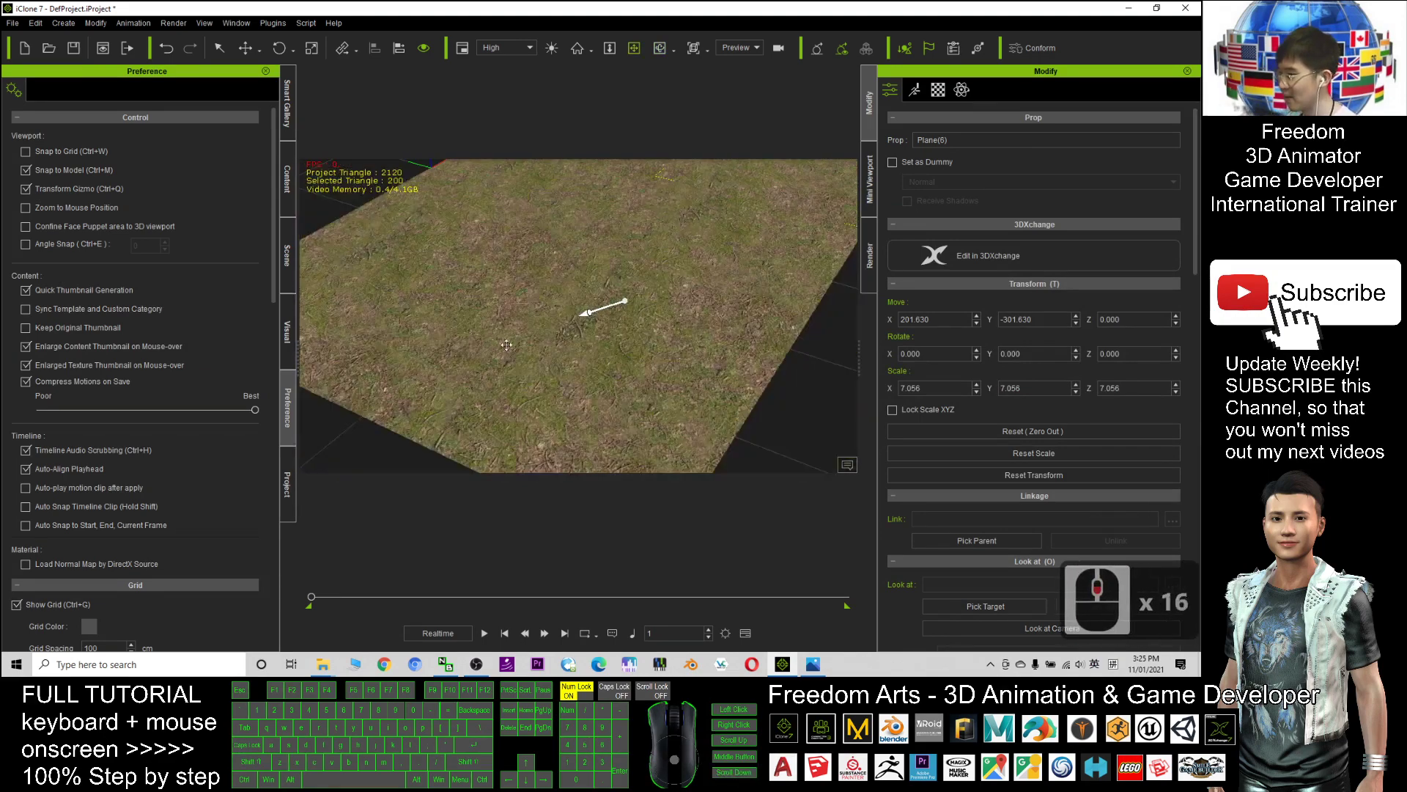
key("x")
left_click_drag(518, 351, 468, 408)
key("c")
scroll(528, 383, "up", 11)
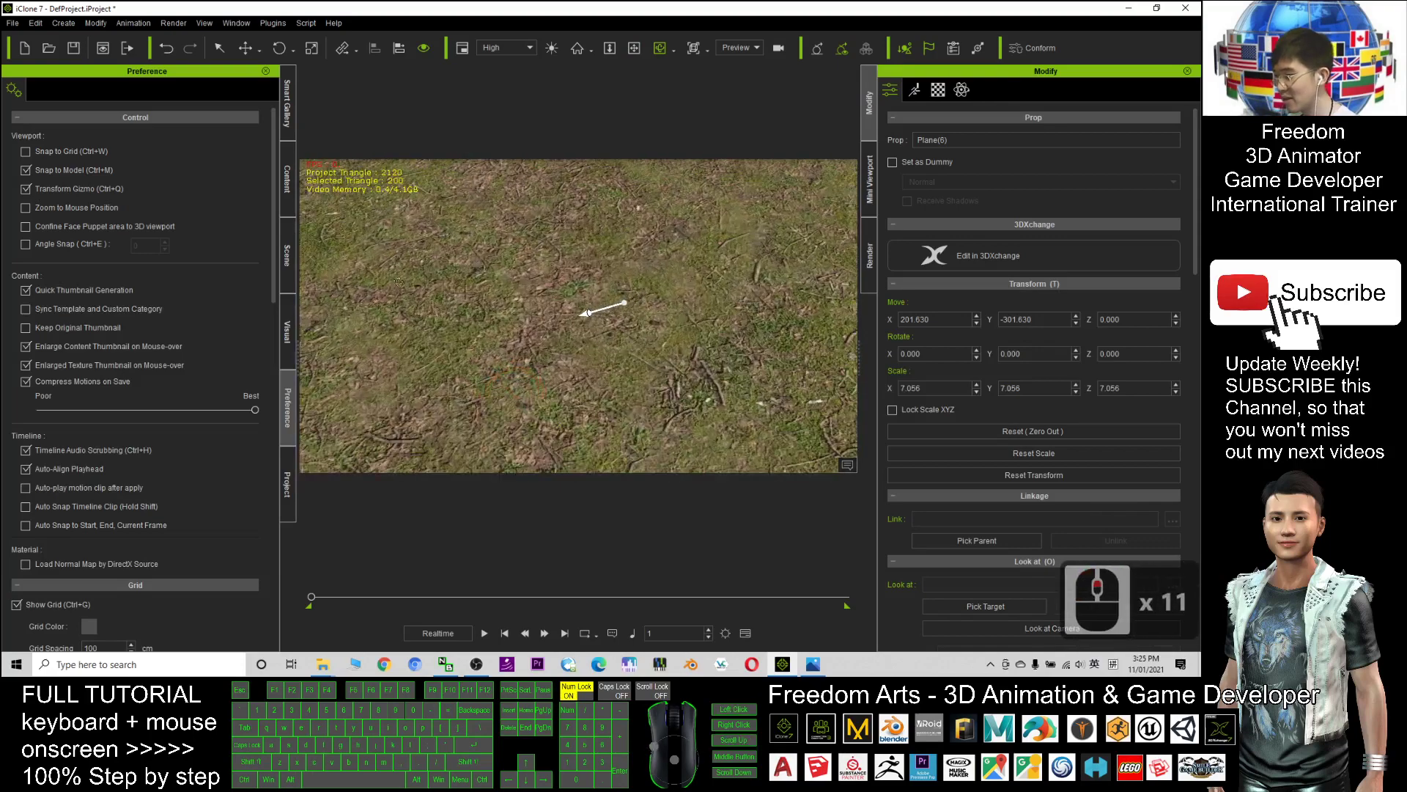
scroll(697, 421, "down", 8)
scroll(697, 420, "down", 16)
key("c")
left_click_drag(697, 420, 452, 368)
key("x")
left_click_drag(452, 367, 452, 390)
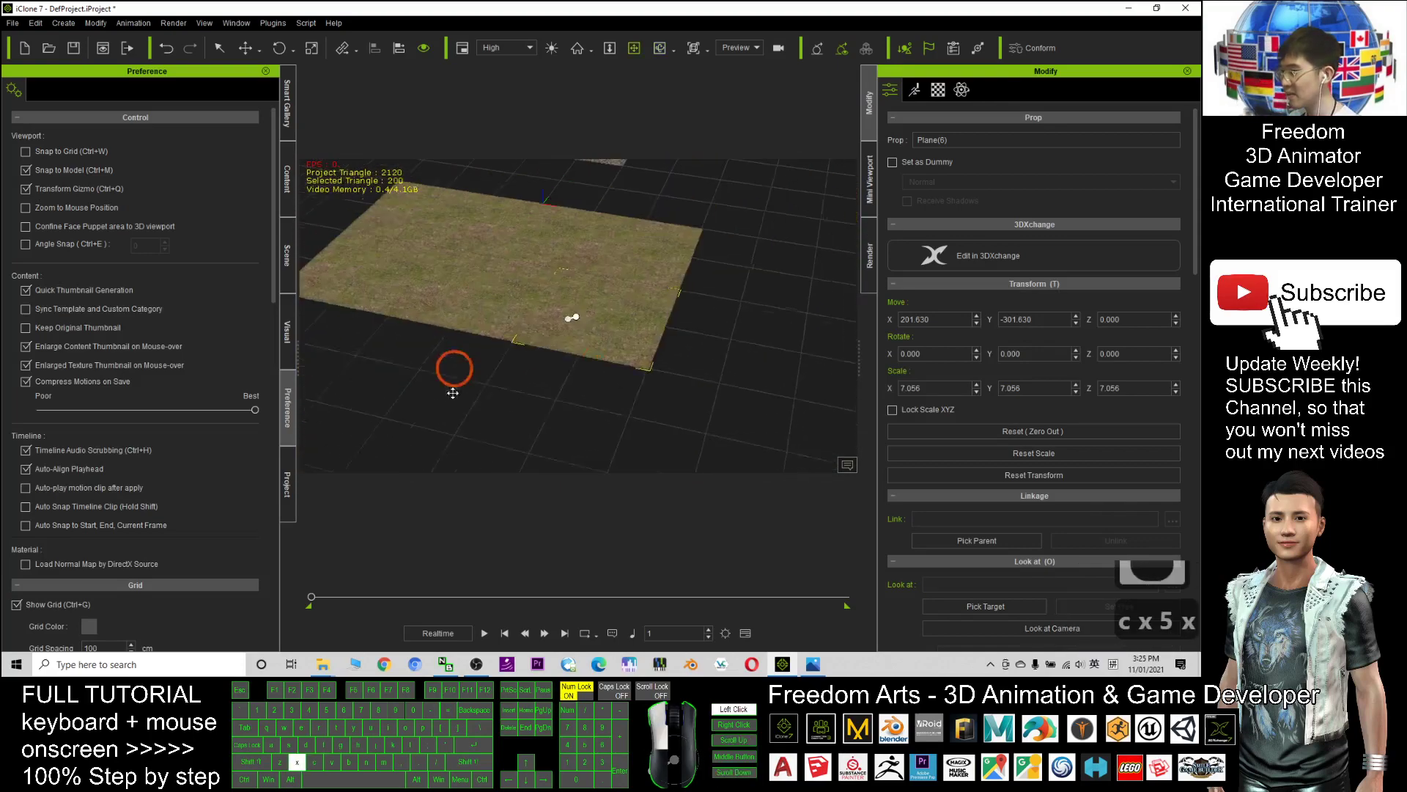
Select the rocky tile and examine its surface up close.
left_click_drag(658, 273, 503, 305)
scroll(569, 233, "up", 20)
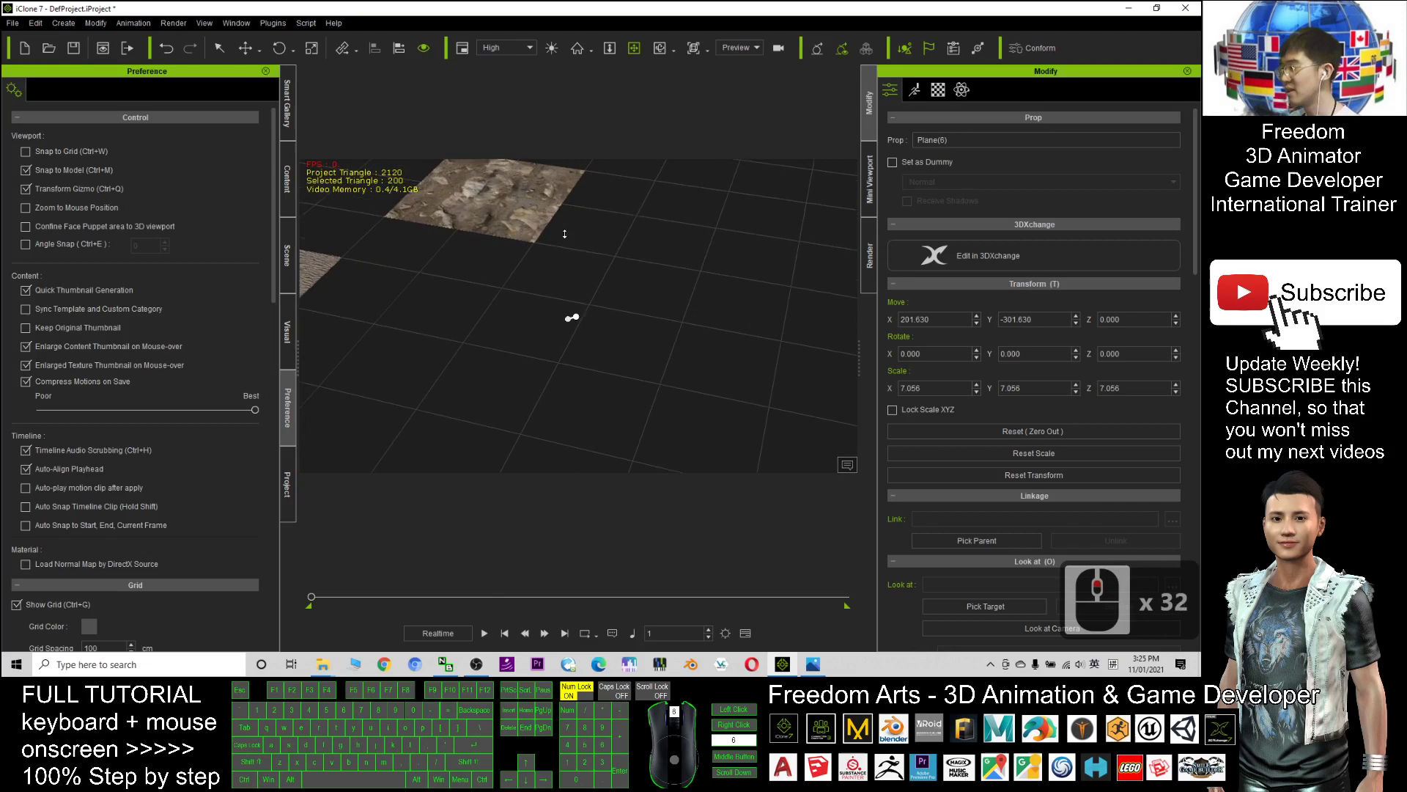
key("x")
left_click_drag(630, 414, 630, 417)
scroll(587, 233, "up", 7)
key("x")
left_click_drag(572, 320, 601, 370)
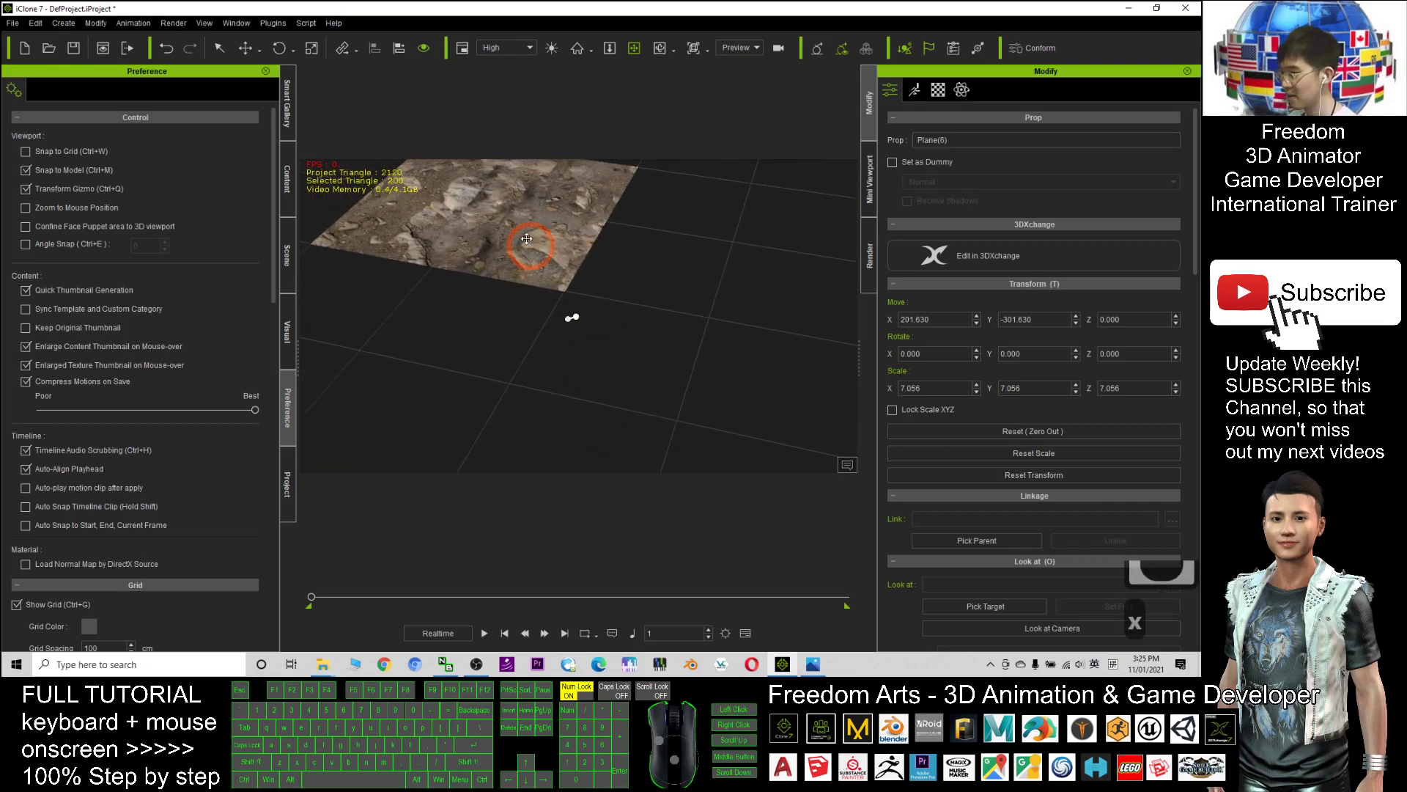
left_click(518, 225)
key("x")
left_click_drag(517, 225, 565, 292)
scroll(616, 374, "up", 8)
key("x")
key("c")
left_click_drag(624, 314, 590, 310)
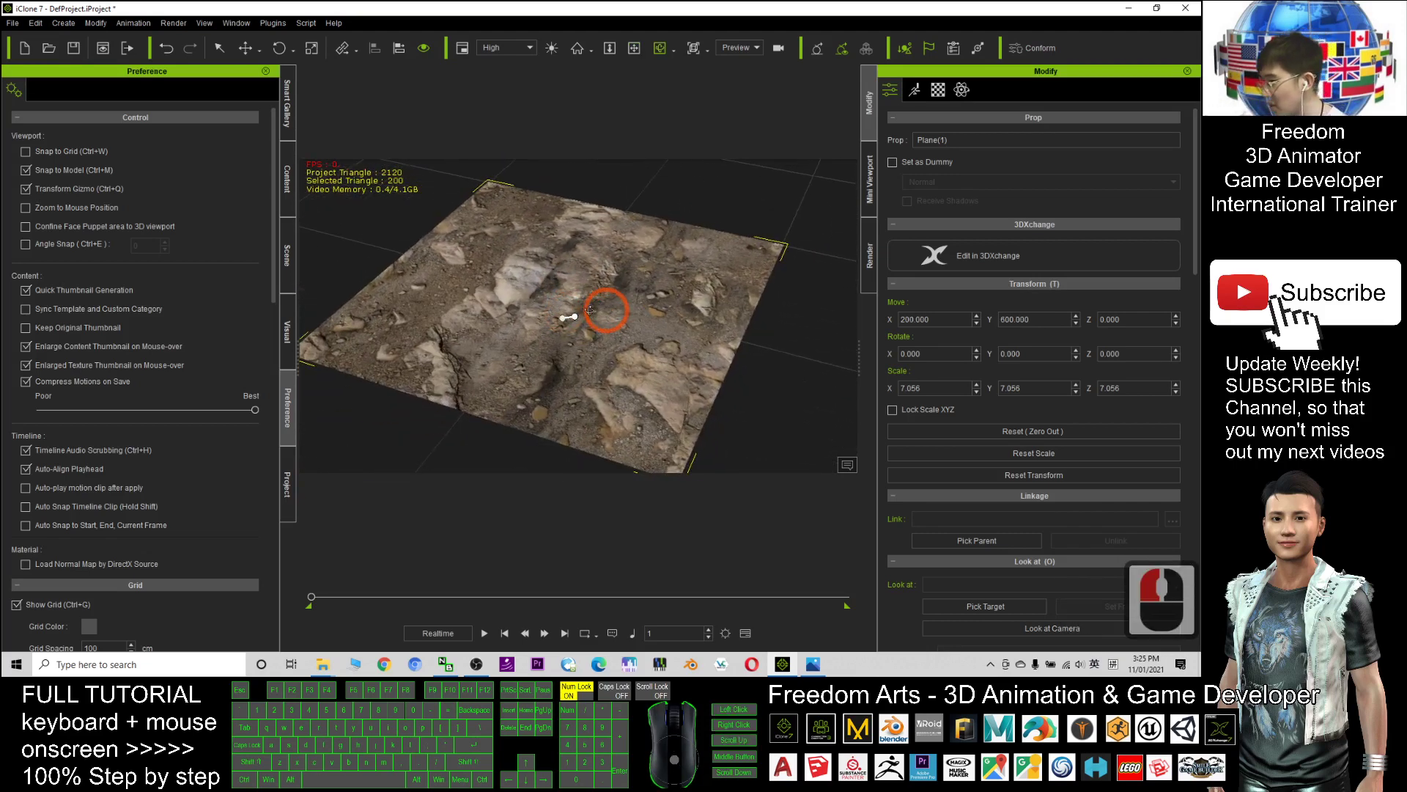
Select the Key light in the scene and rotate it to about Z -93.4 over the rocky tile.
left_click(290, 252)
left_click(52, 308)
key("e")
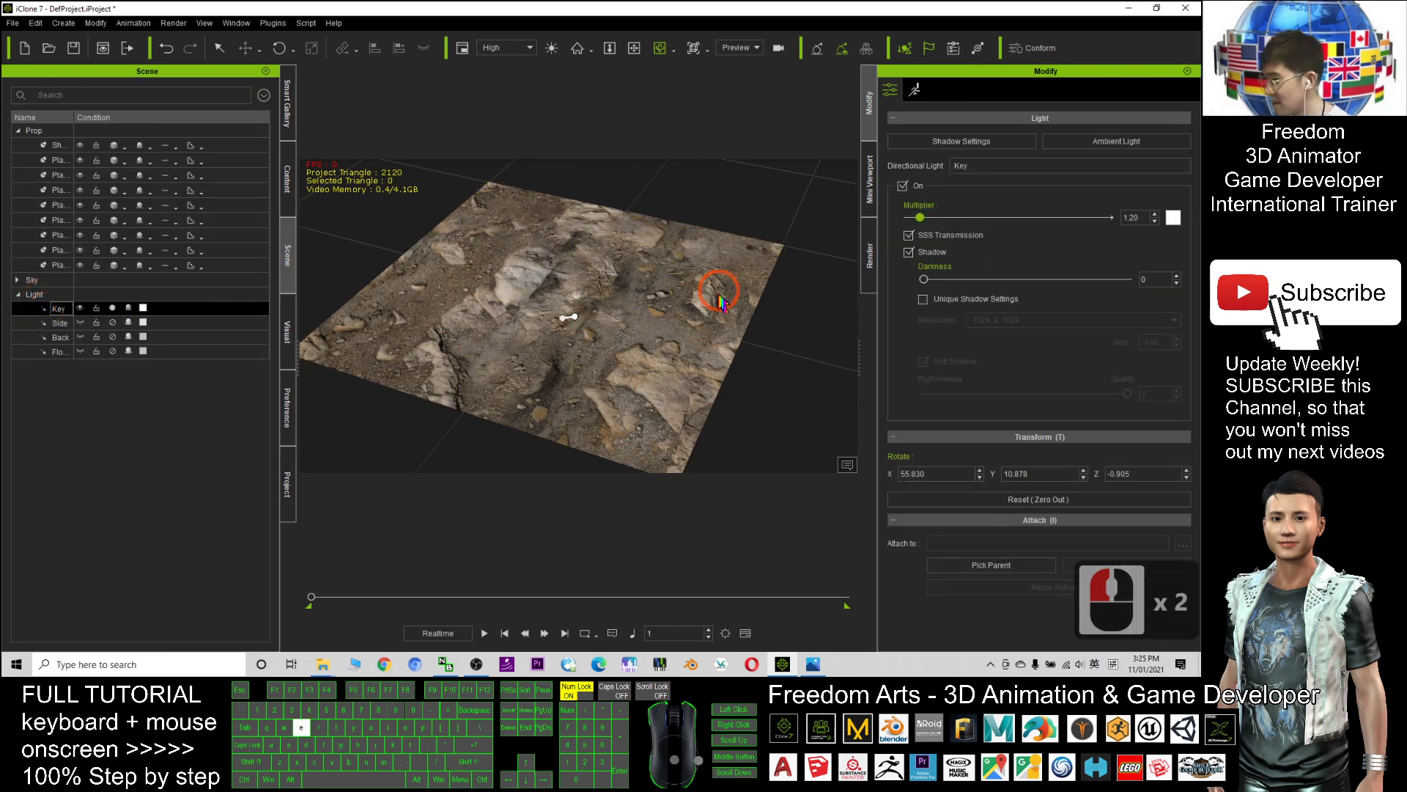
left_click_drag(594, 342, 533, 327)
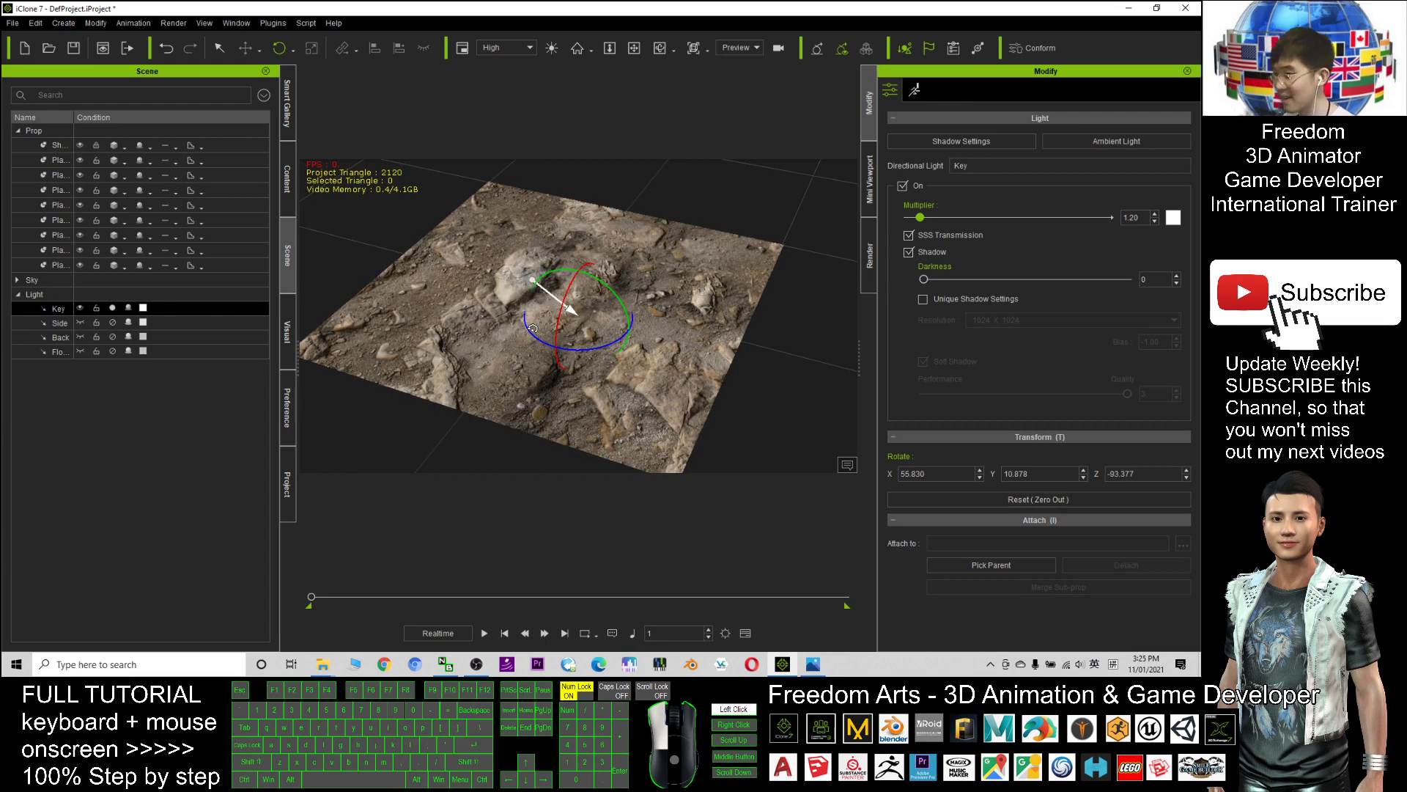
Select the rocky tile, show its material textures, and remove its Bump texture.
key("q")
left_click(739, 242)
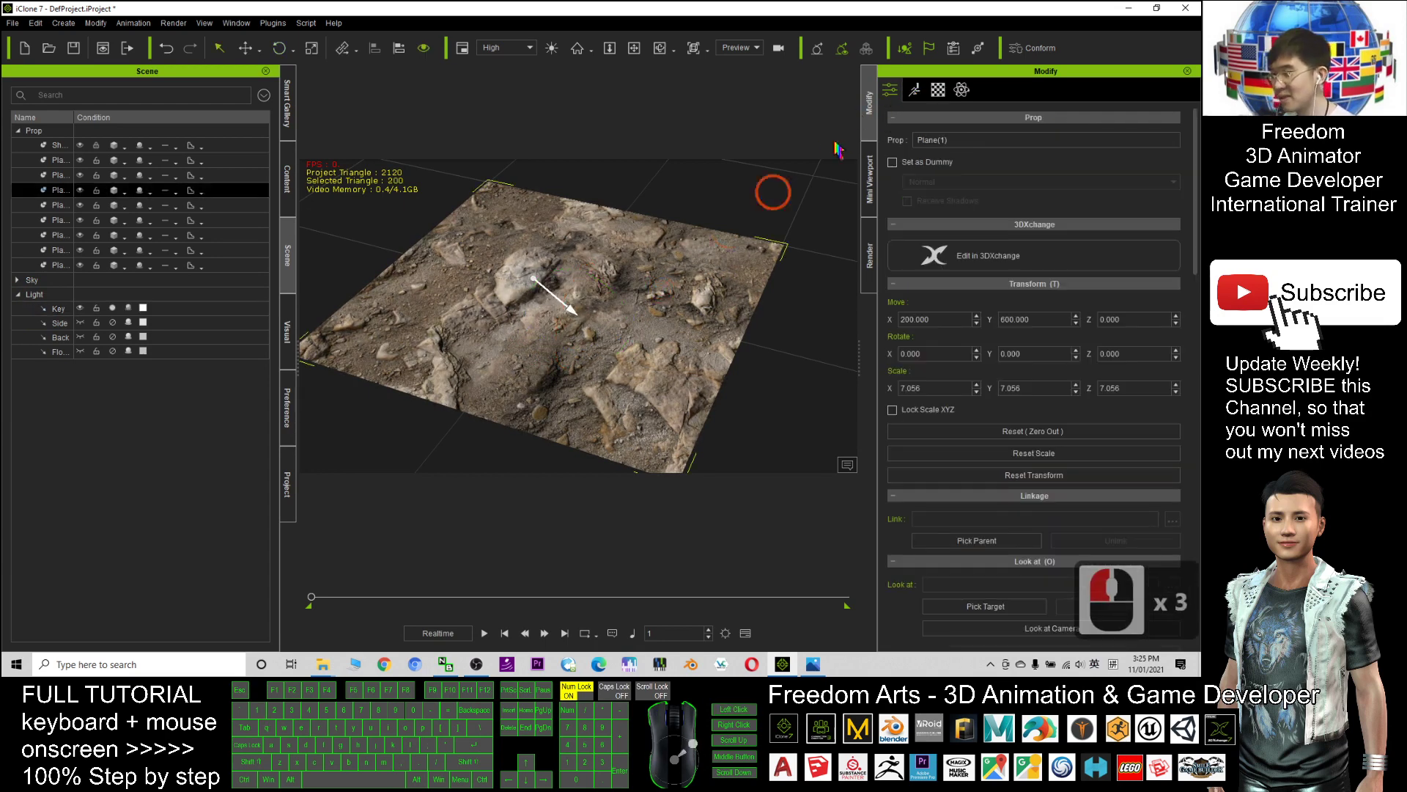
left_click(939, 90)
scroll(1092, 352, "down", 5)
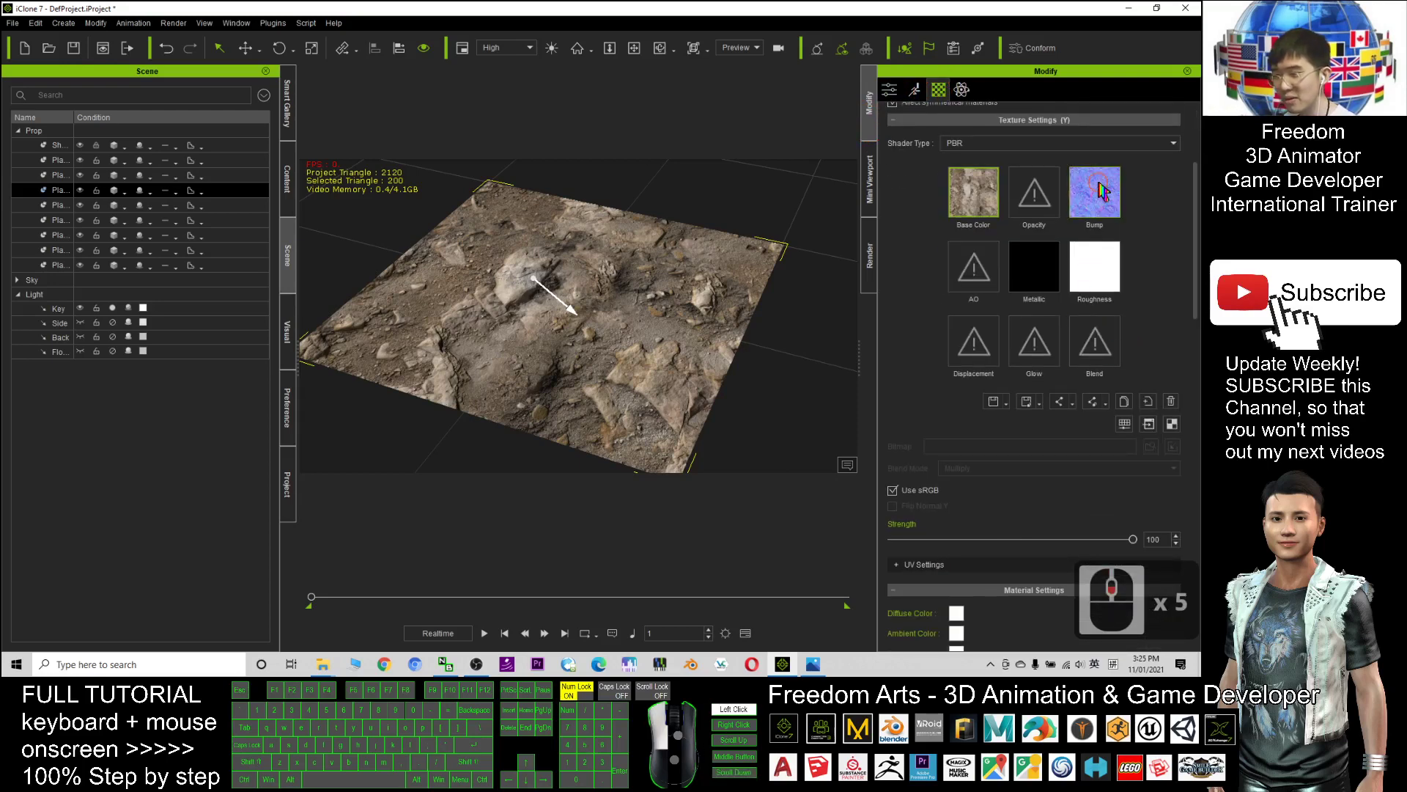
left_click(1171, 401)
key("e")
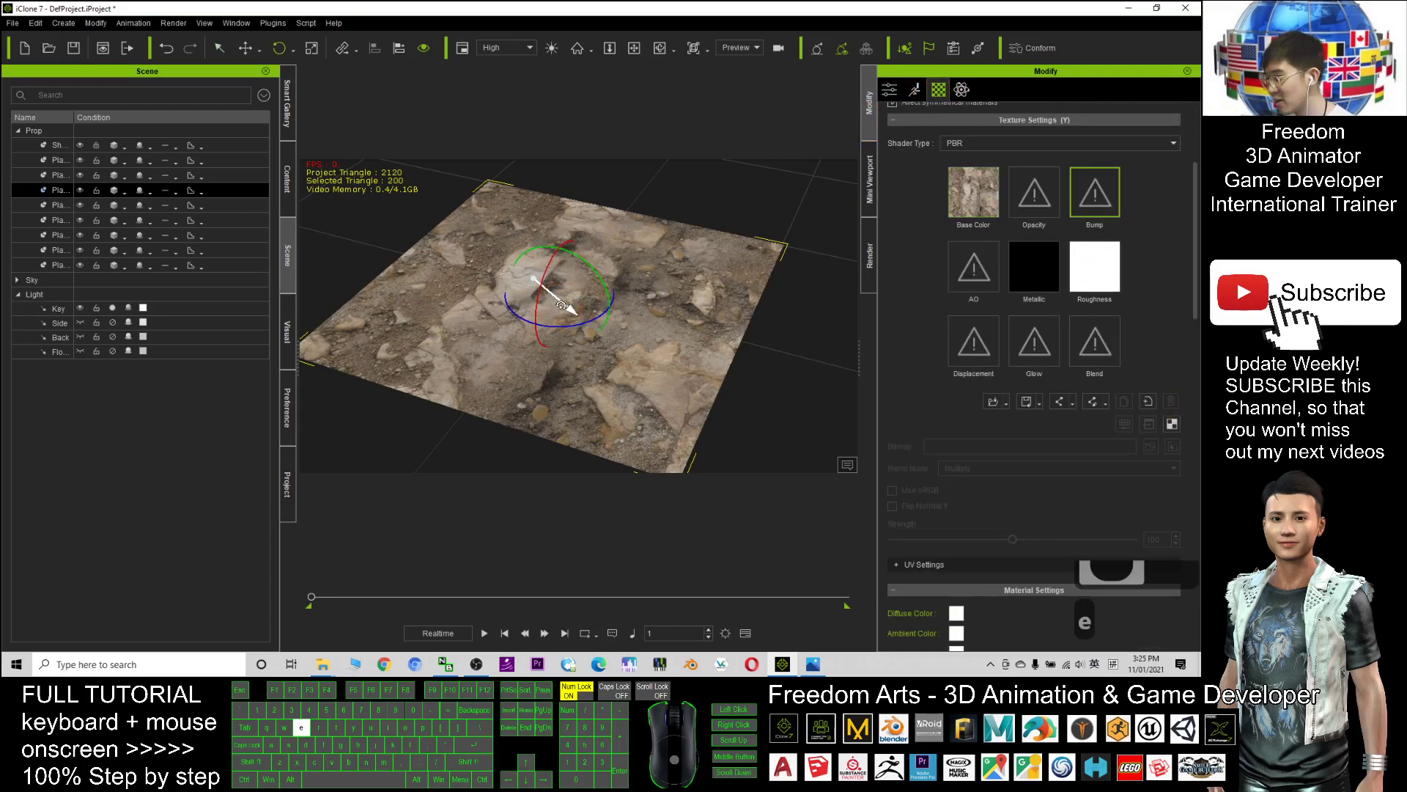
left_click_drag(568, 328, 612, 318)
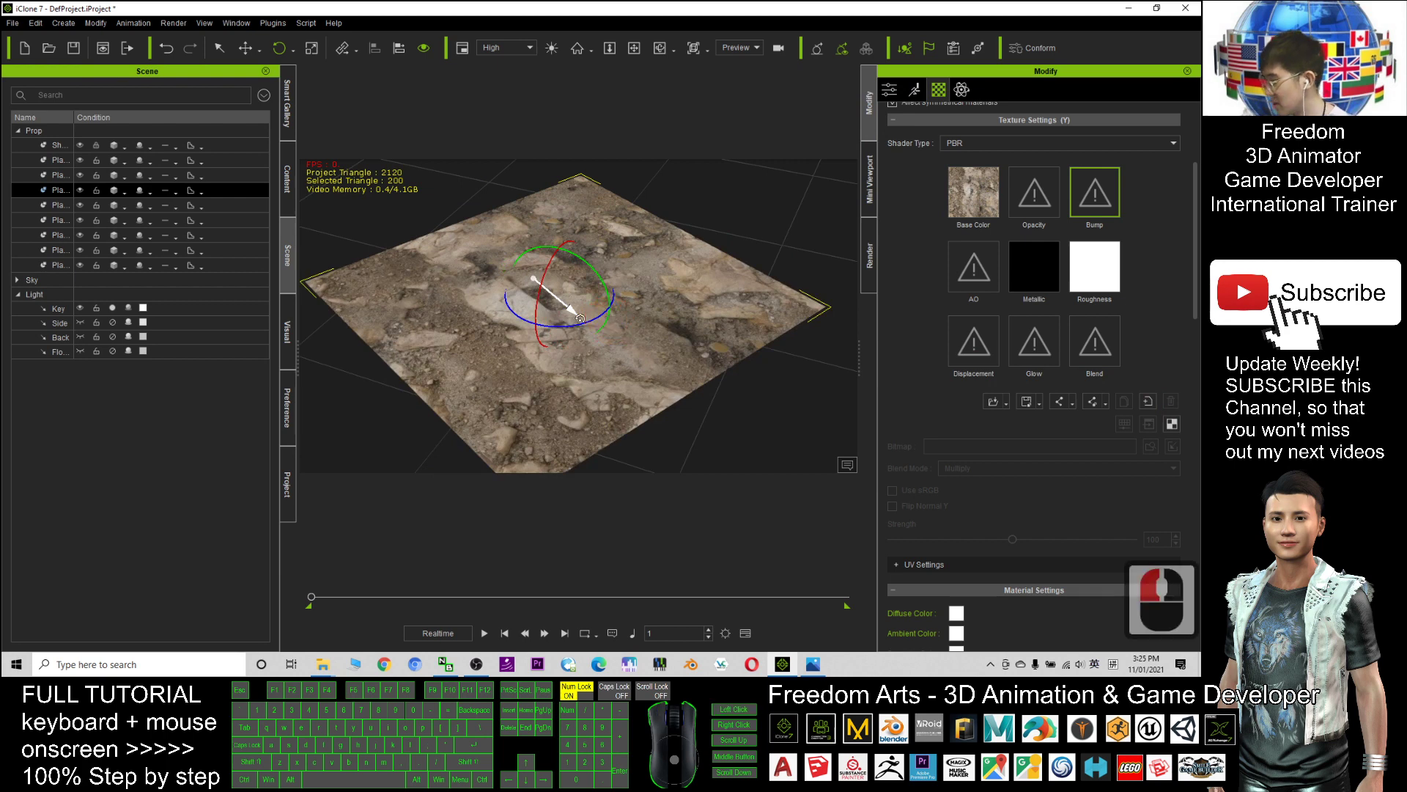
key("ctrl+z")
Try rotating the Key light over the rocky tile without its Bump texture, then undo the light rotation.
left_click(58, 308)
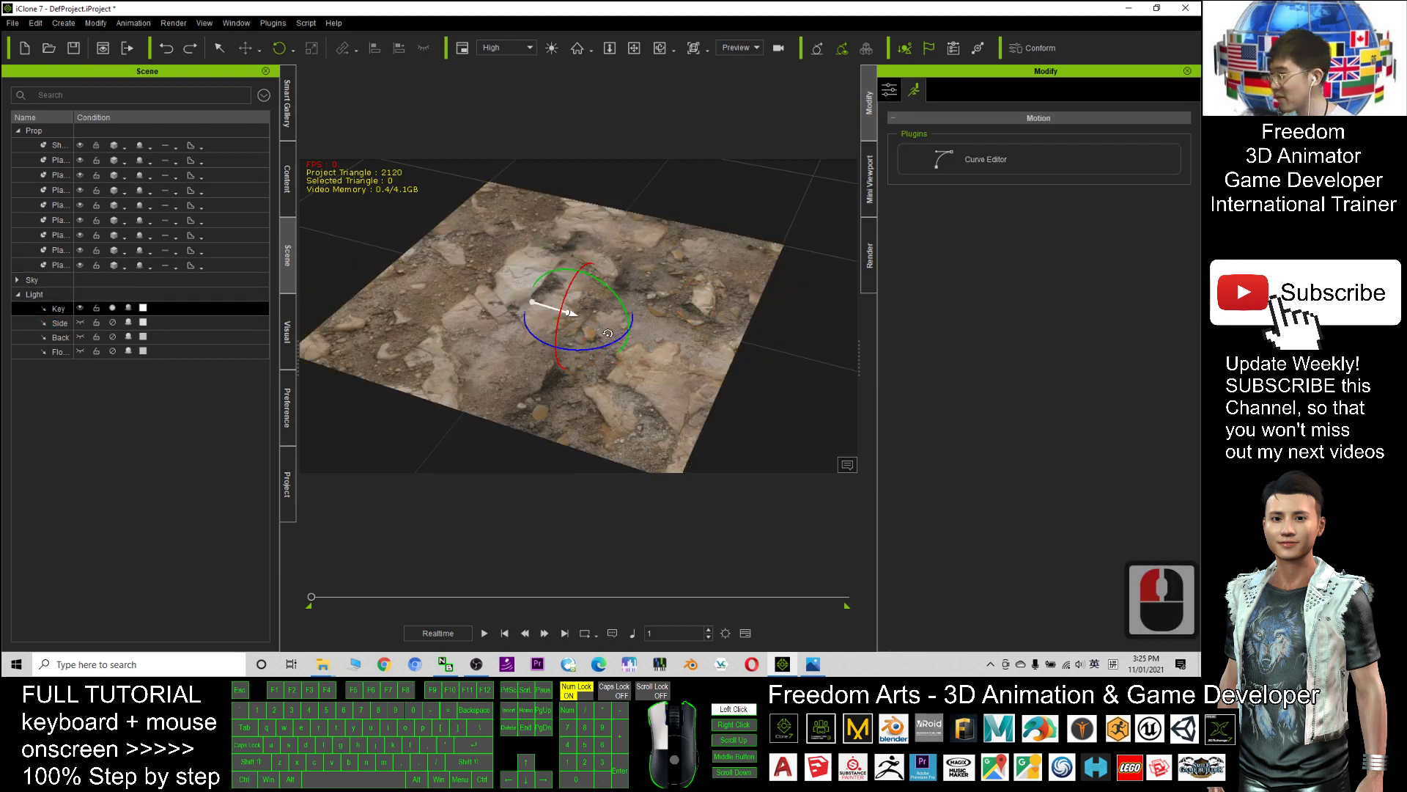
left_click(508, 288)
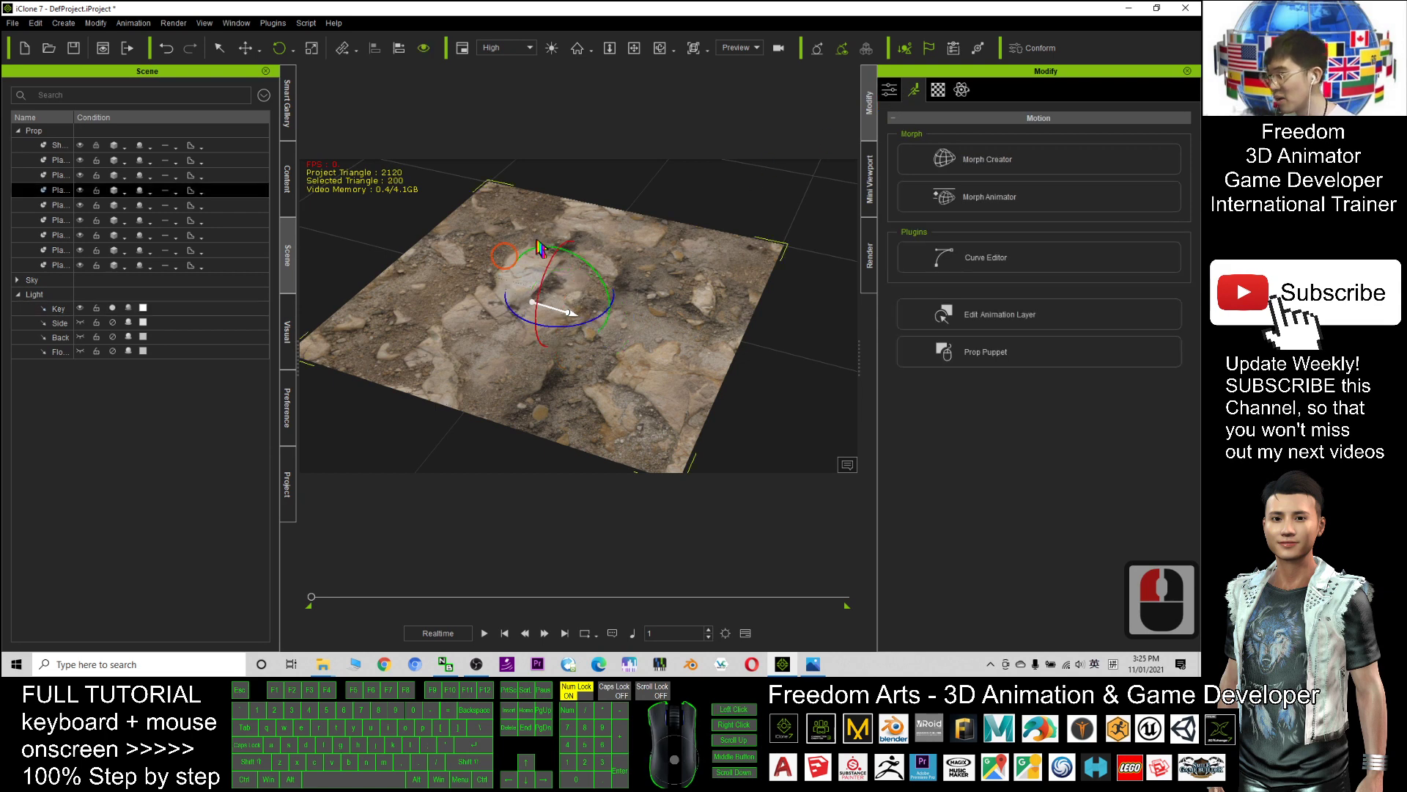
left_click(938, 89)
left_click(1145, 188)
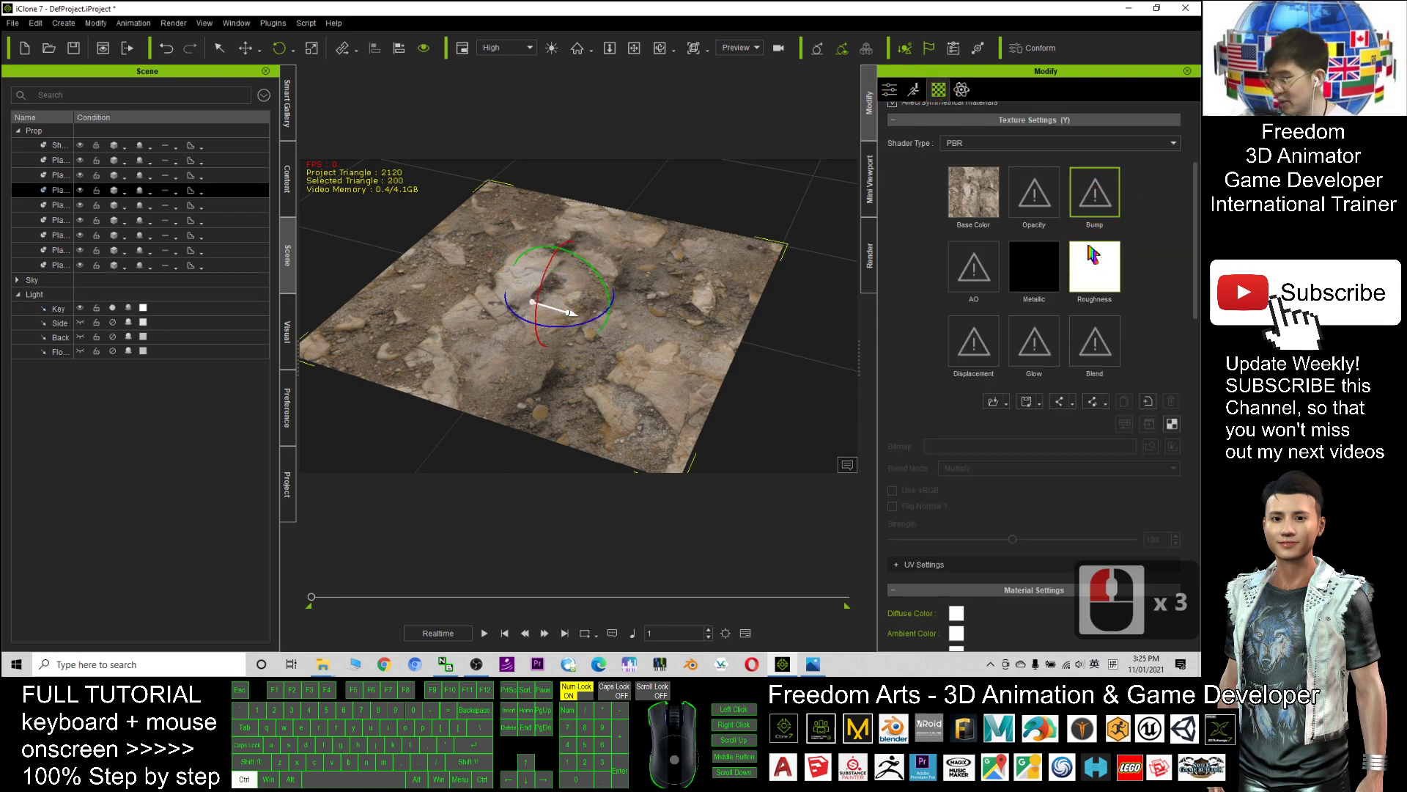
key("ctrl+z")
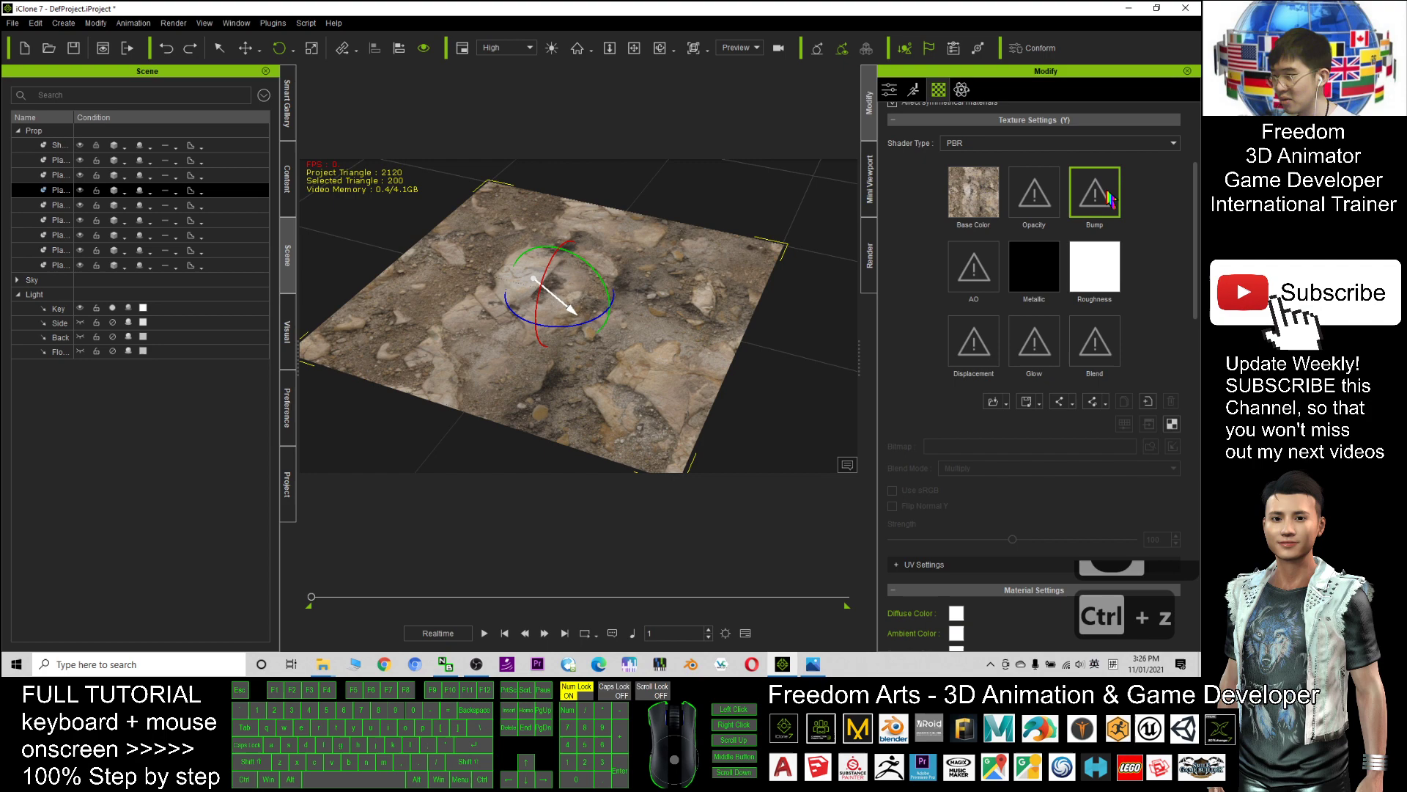
Undo the removal of the rocky tile's Bump texture and view its surface up close.
left_click(776, 229)
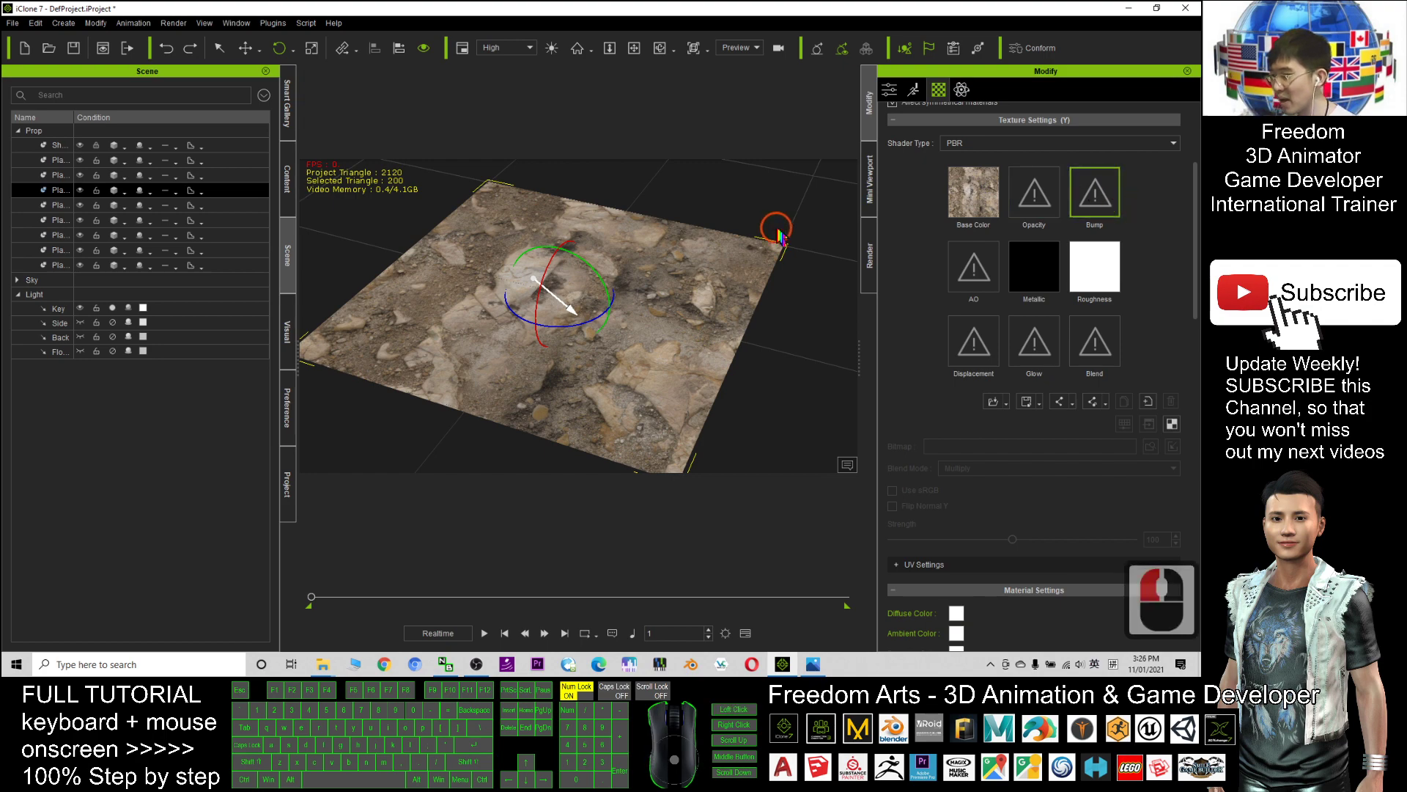
double_click(710, 271)
left_click(937, 91)
key("ctrl+z")
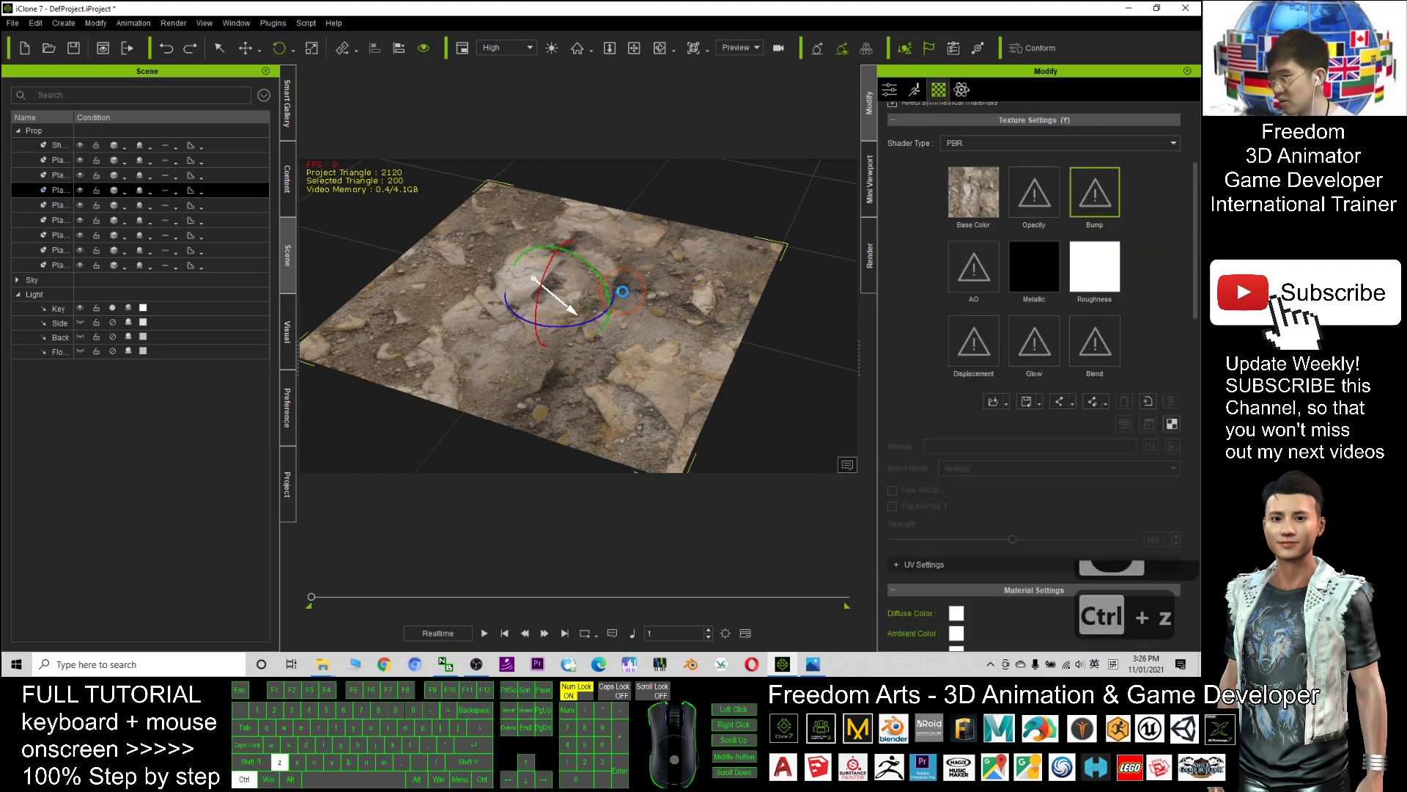
scroll(547, 279, "up", 8)
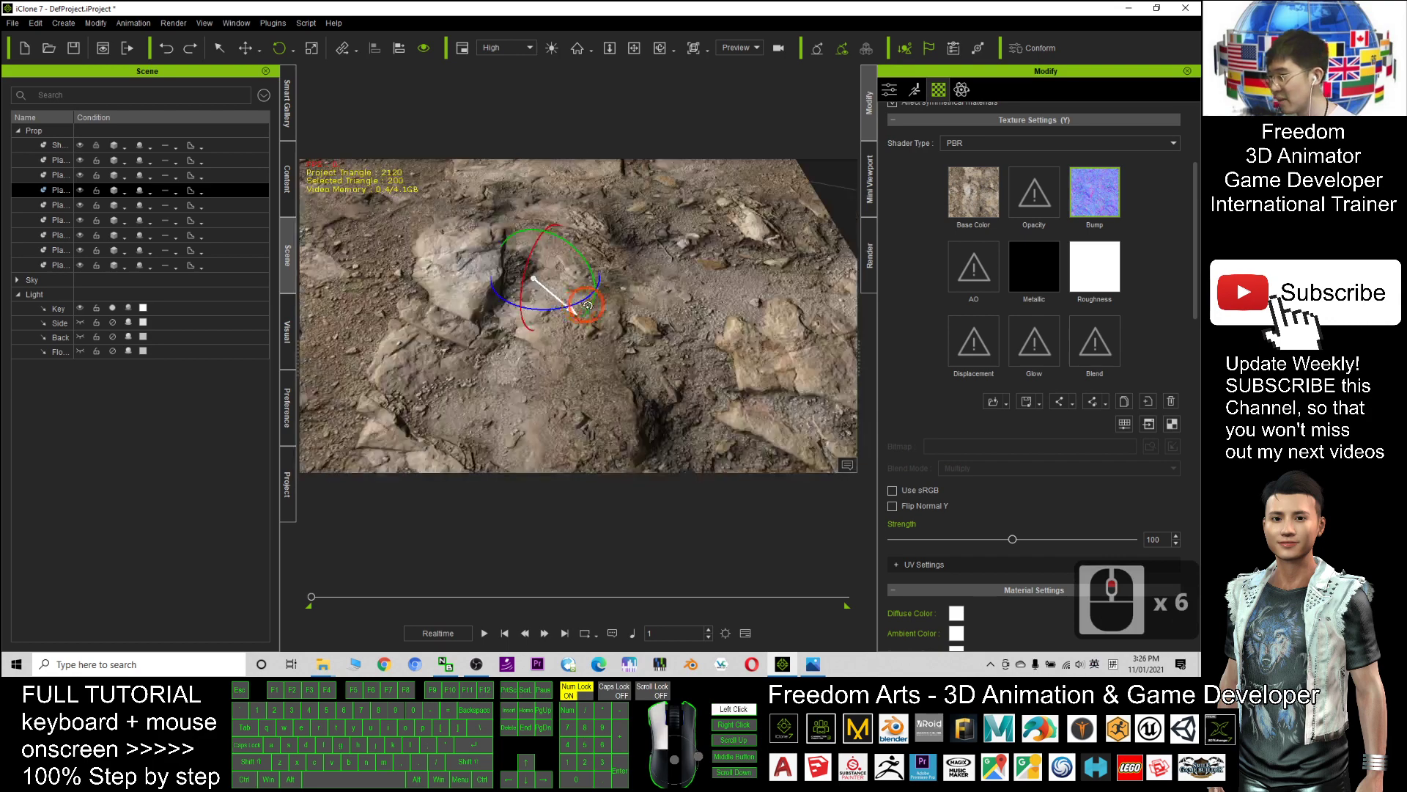
Try rotating the Key light over the rocky tile with its Bump texture restored, then undo the rotation.
key("ctrl+z")
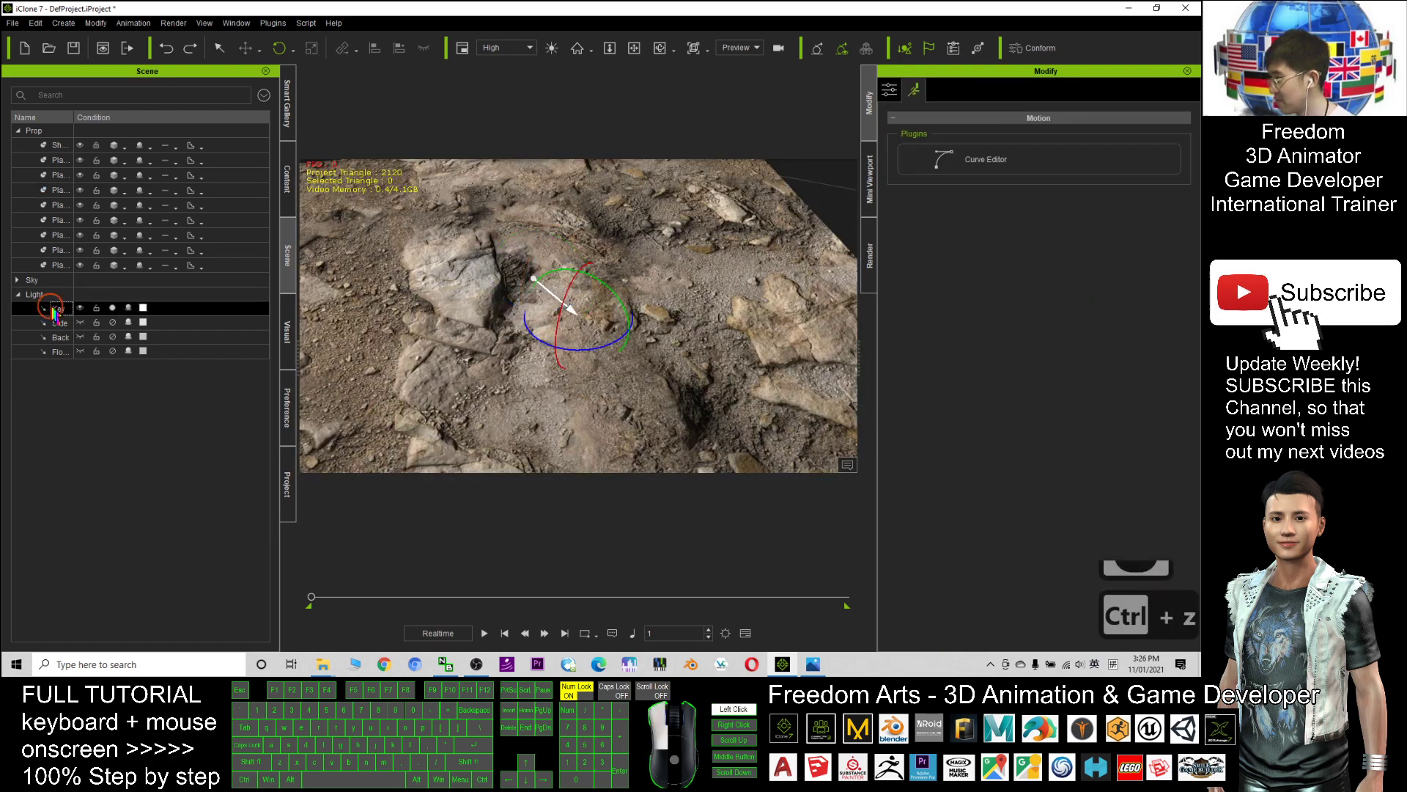
left_click_drag(585, 344, 544, 314)
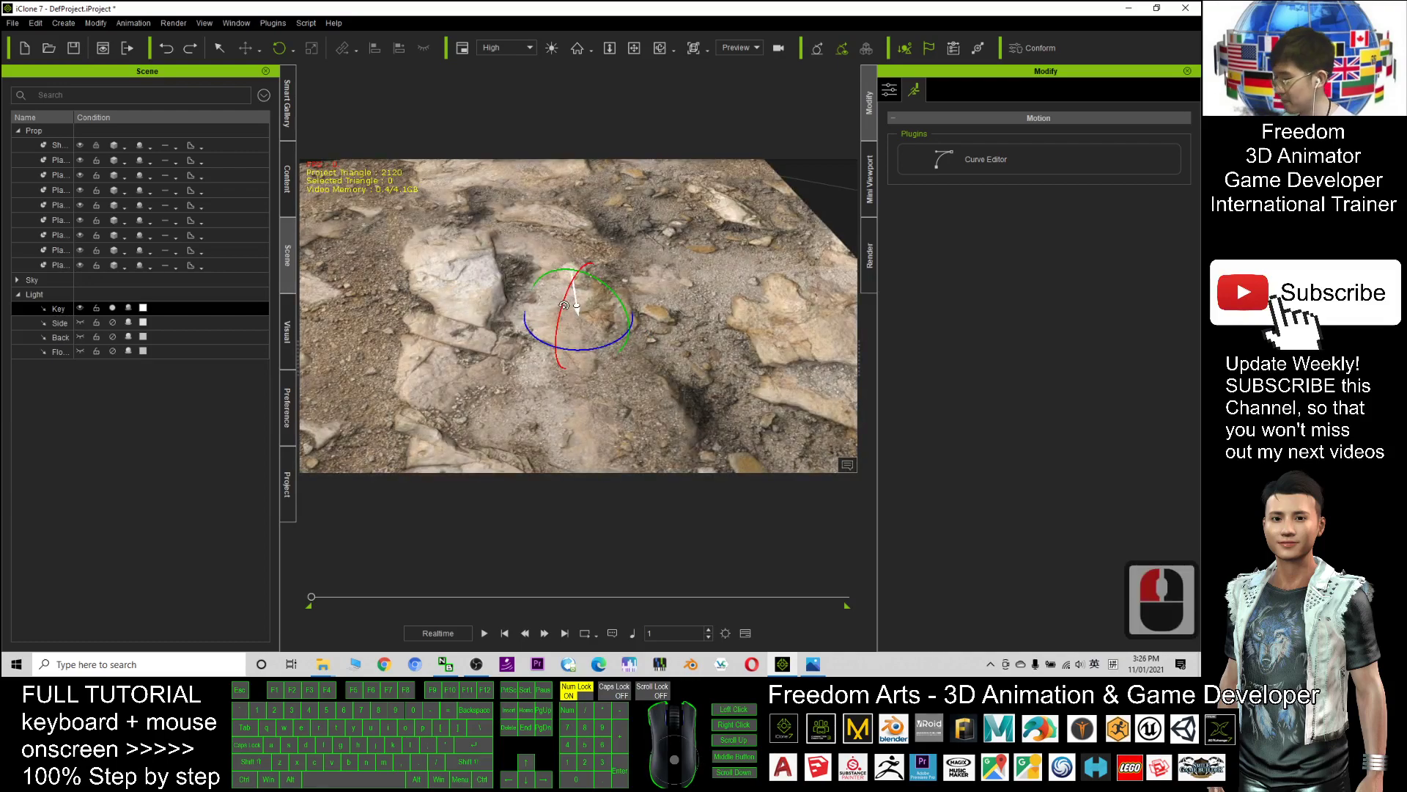
key("ctrl+z")
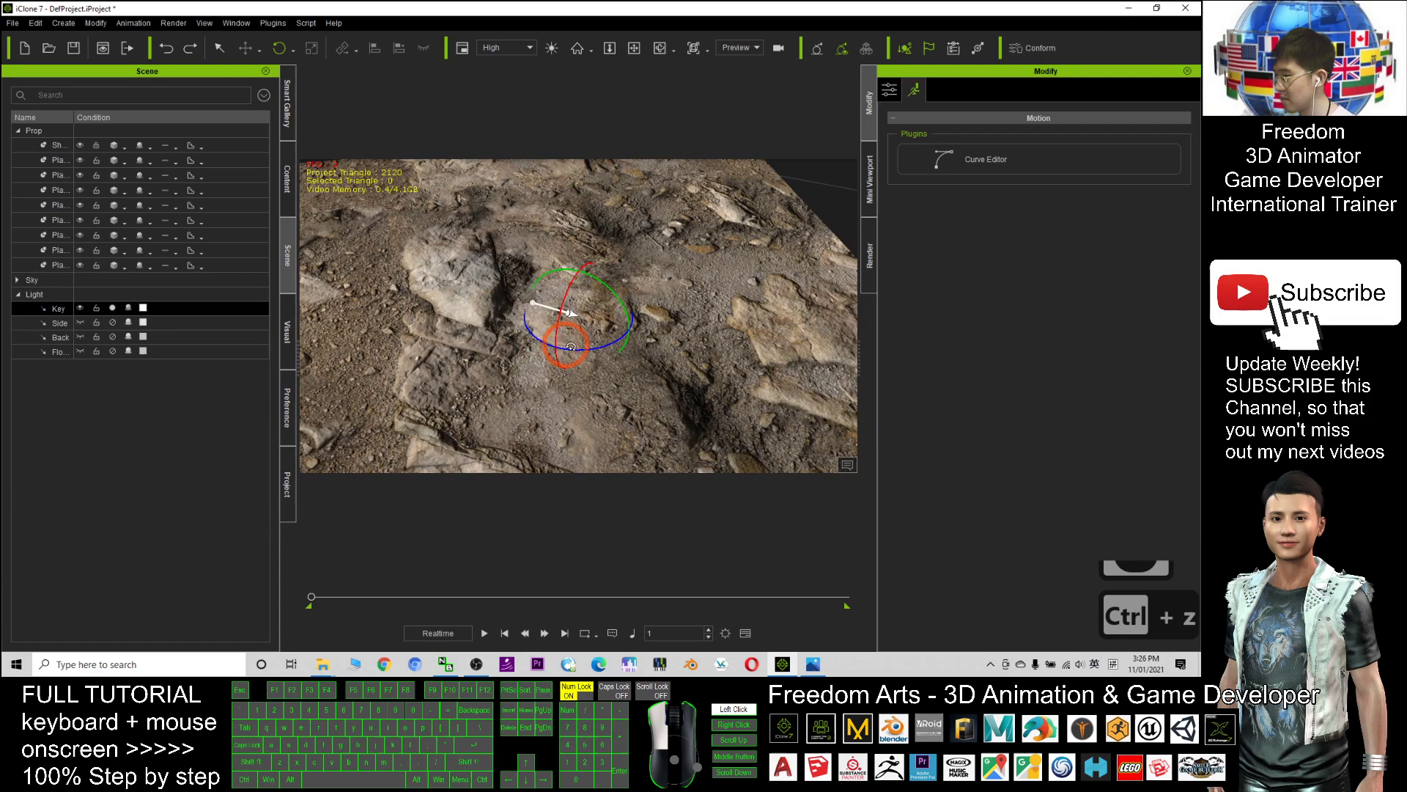
Select the rocky tile and view it from farther away together with the neighbouring ground tiles.
scroll(682, 350, "down", 15)
scroll(681, 350, "up", 3)
key("x")
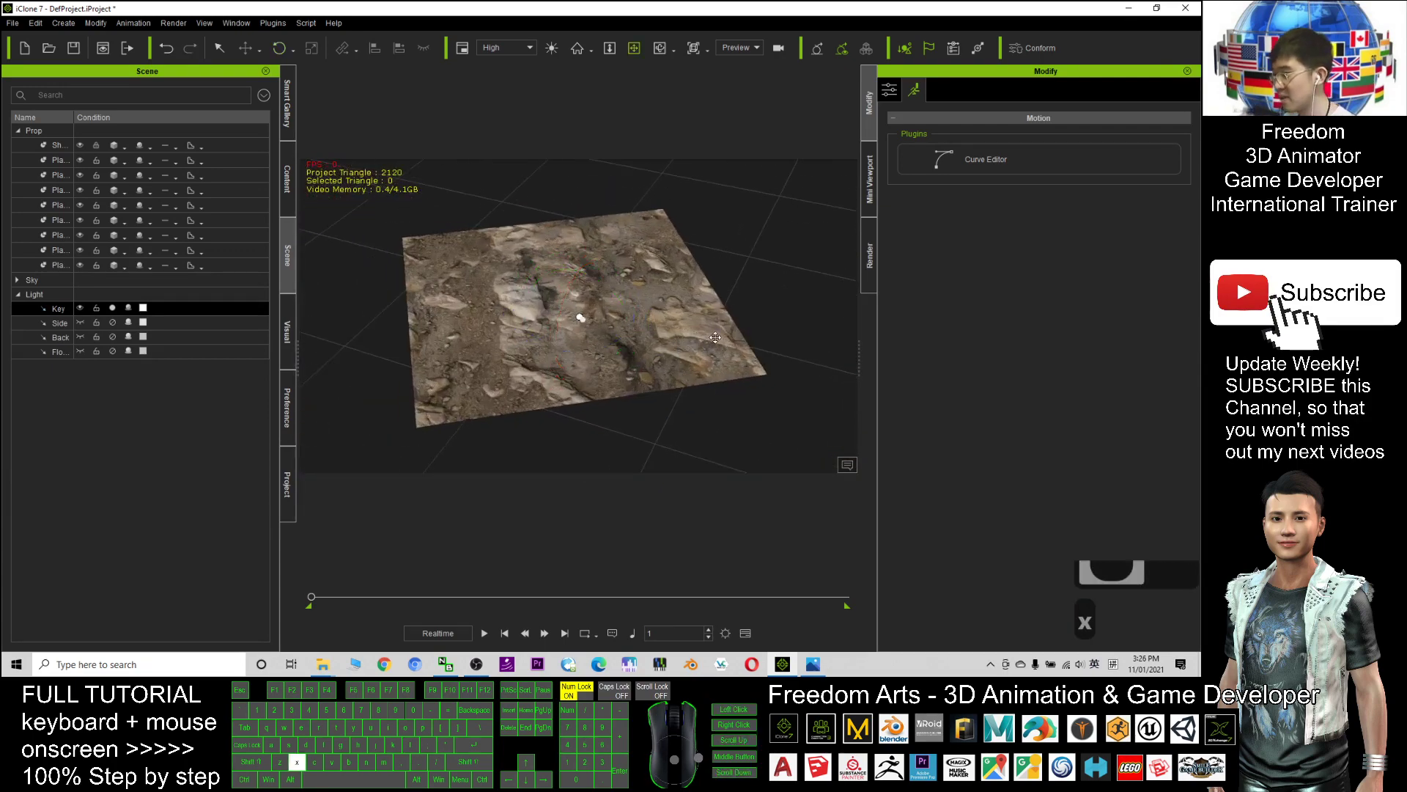
key("c")
left_click_drag(586, 314, 571, 282)
left_click(571, 282)
scroll(528, 308, "down", 17)
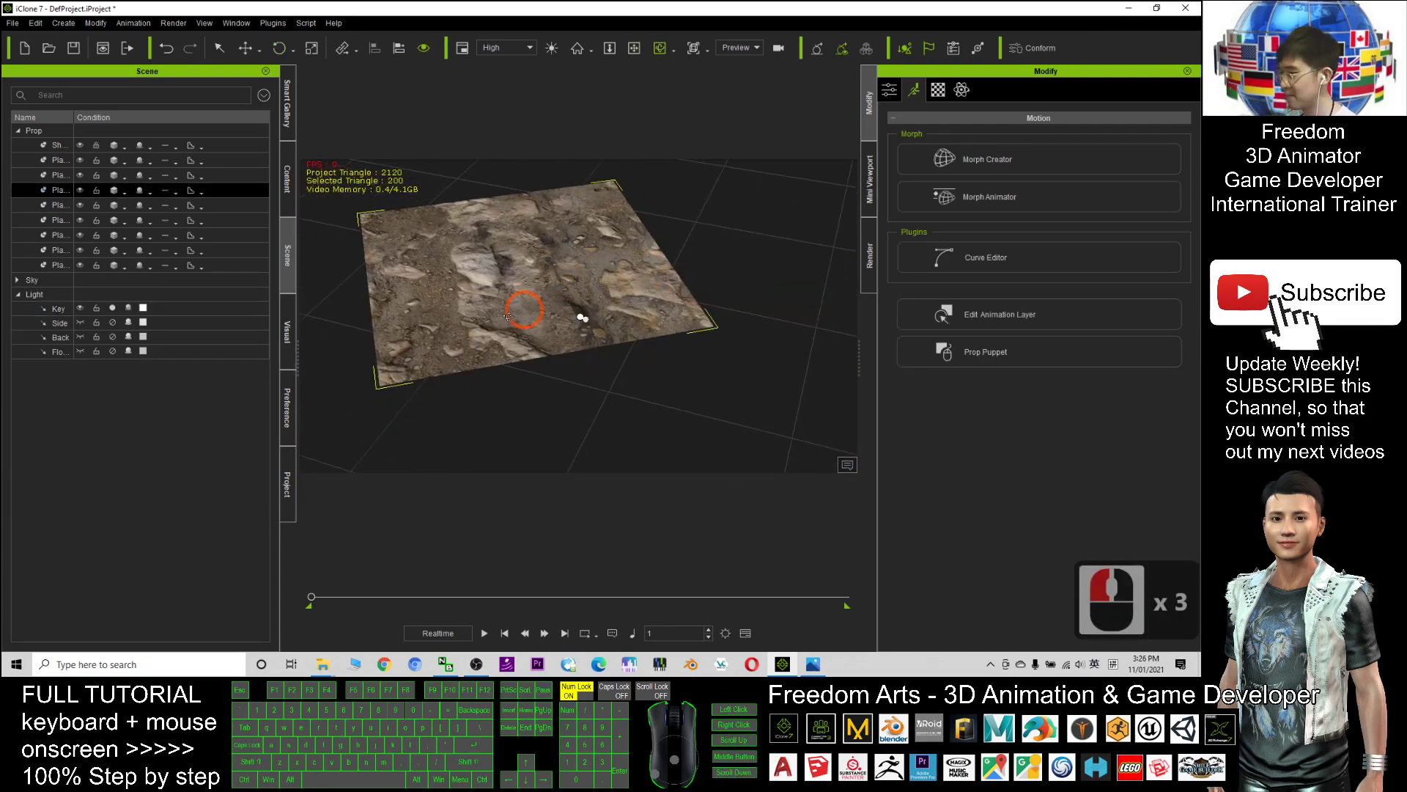
key("x")
left_click_drag(660, 322, 568, 318)
key("c")
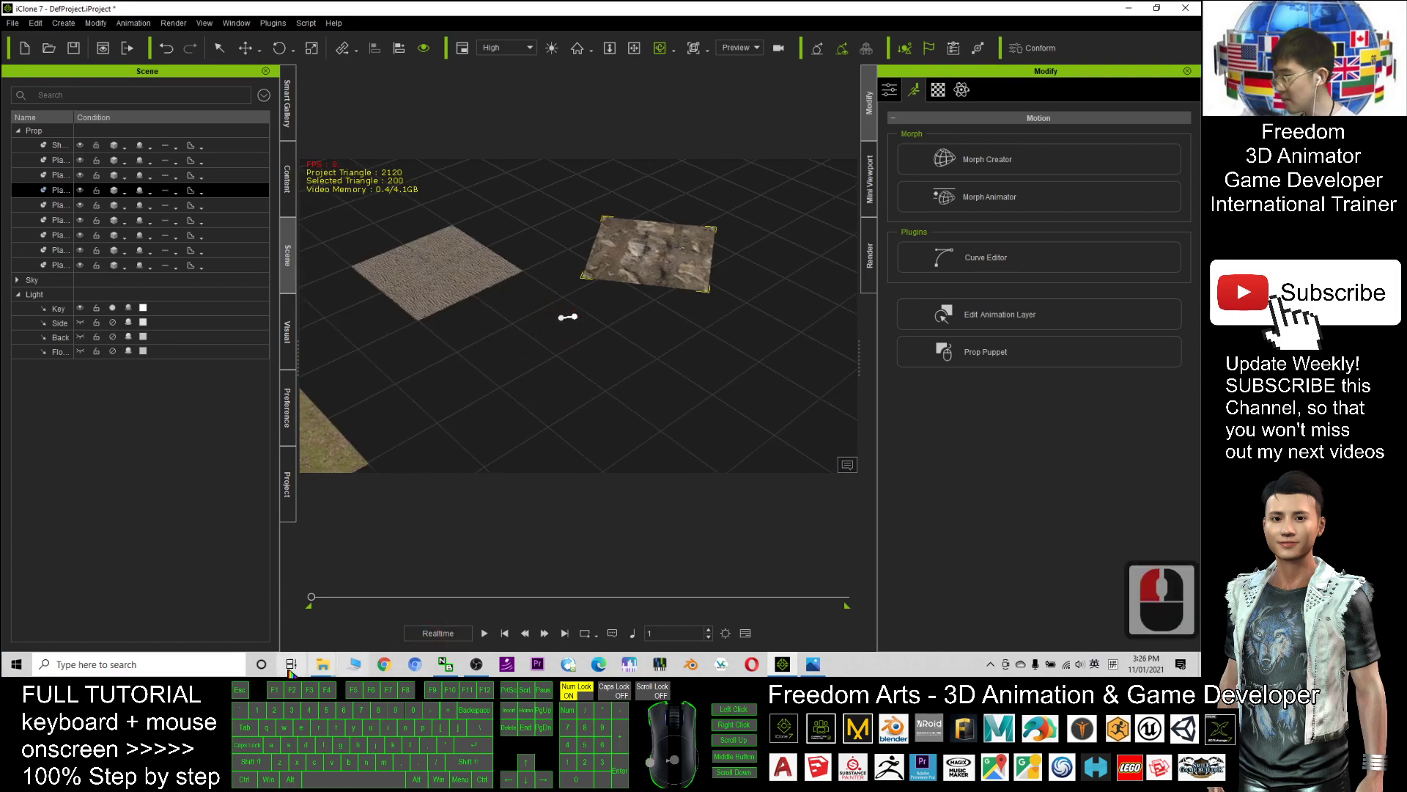
Switch to File Explorer, maximize the Free Terrain Pack 01 folder and look over its first props.
left_click(323, 664)
left_click(481, 590)
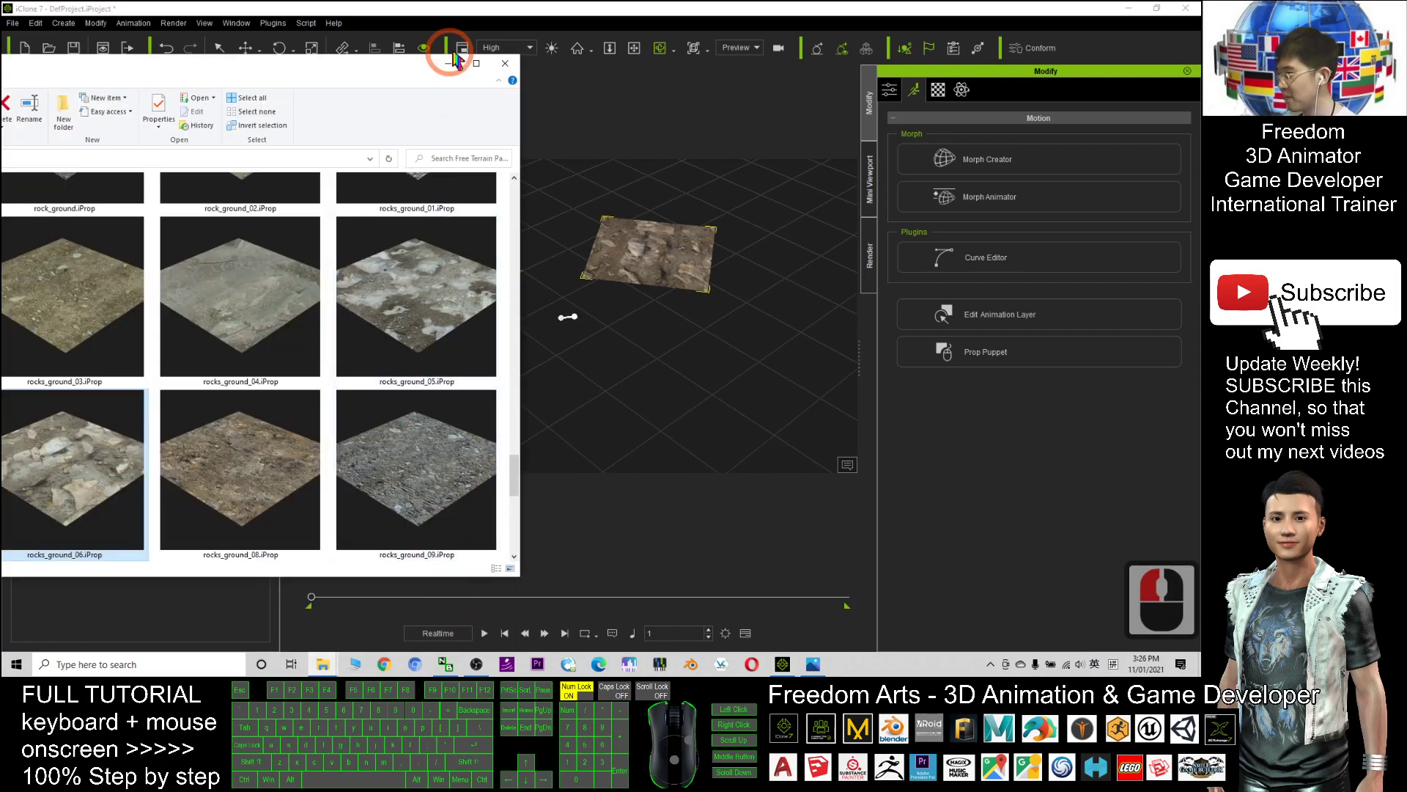
left_click(476, 63)
scroll(644, 352, "up", 16)
scroll(645, 354, "up", 16)
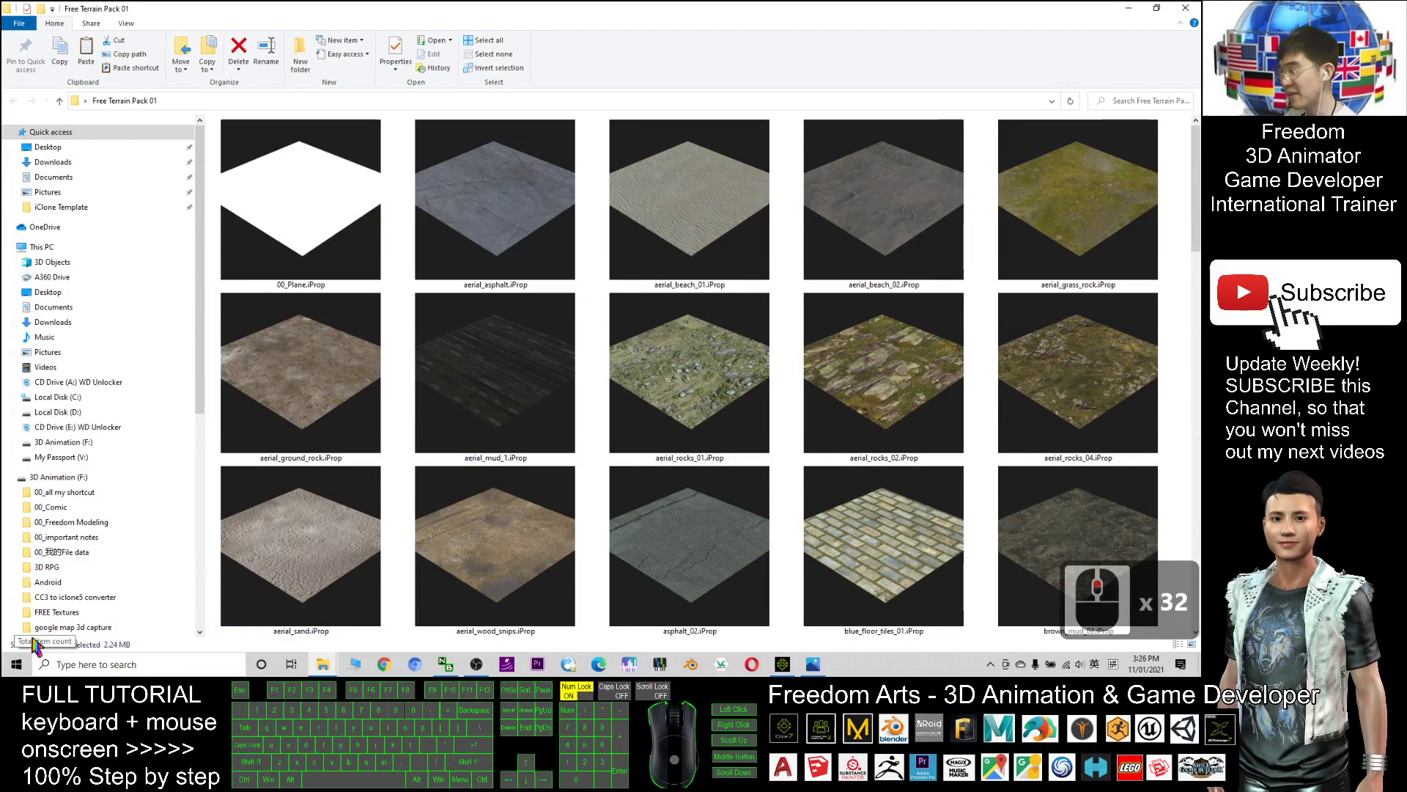
left_click(473, 348)
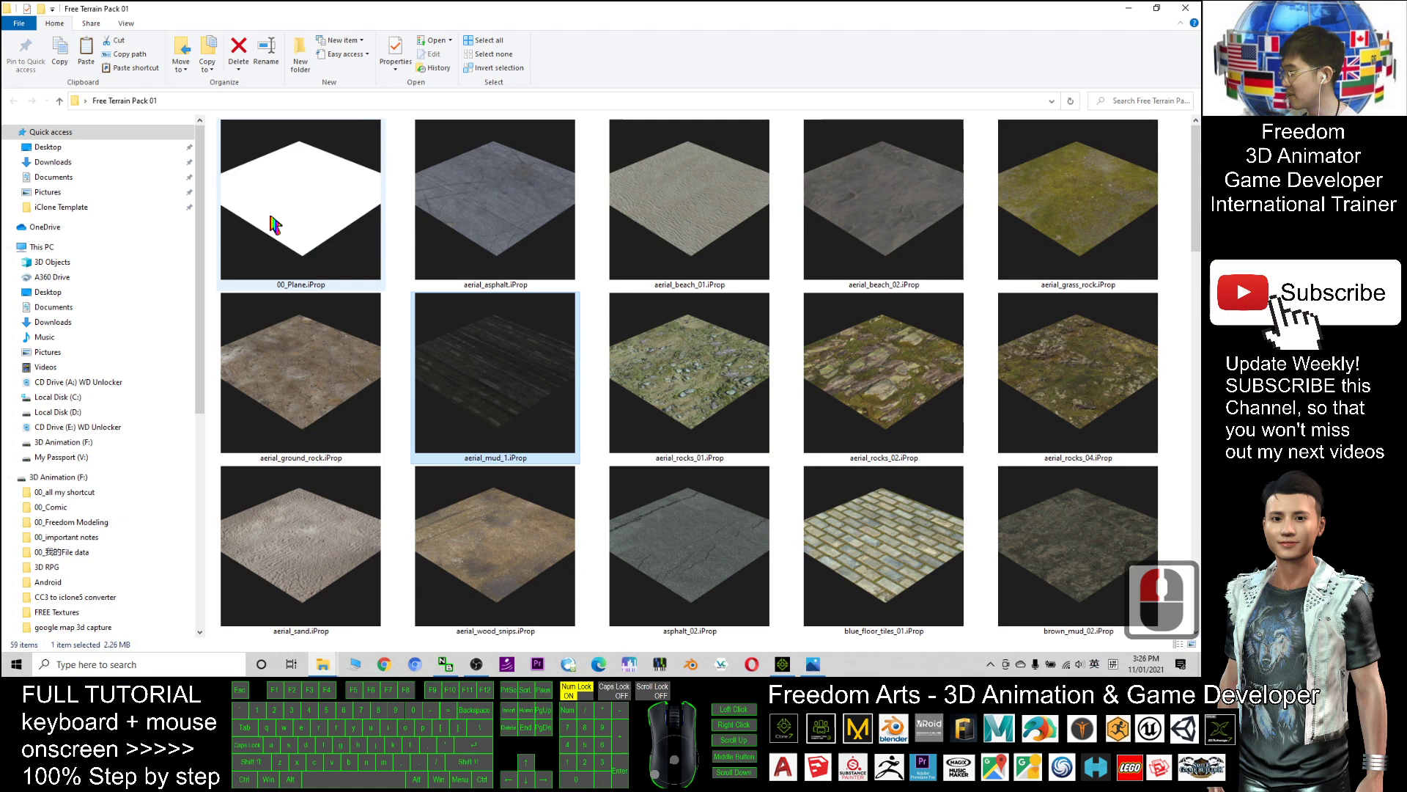
Add 00_Plane.iProp from the terrain pack folder to the iClone scene, in the empty area beside the grass ground.
left_click(244, 182)
left_click(261, 179)
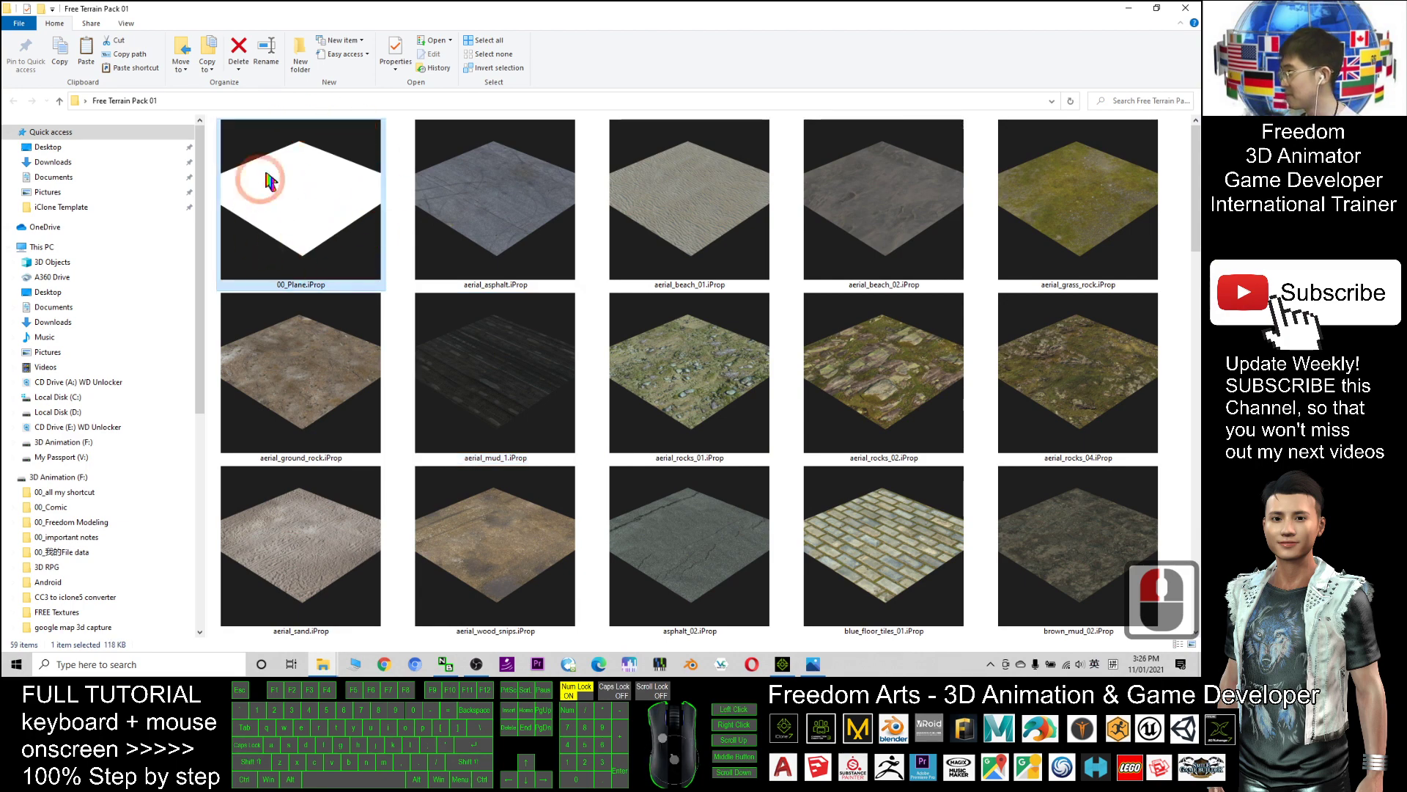
left_click_drag(594, 8, 1023, 217)
left_click_drag(958, 405, 386, 377)
key("x")
key("c")
left_click_drag(568, 315, 757, 327)
key("c")
scroll(684, 365, "down", 11)
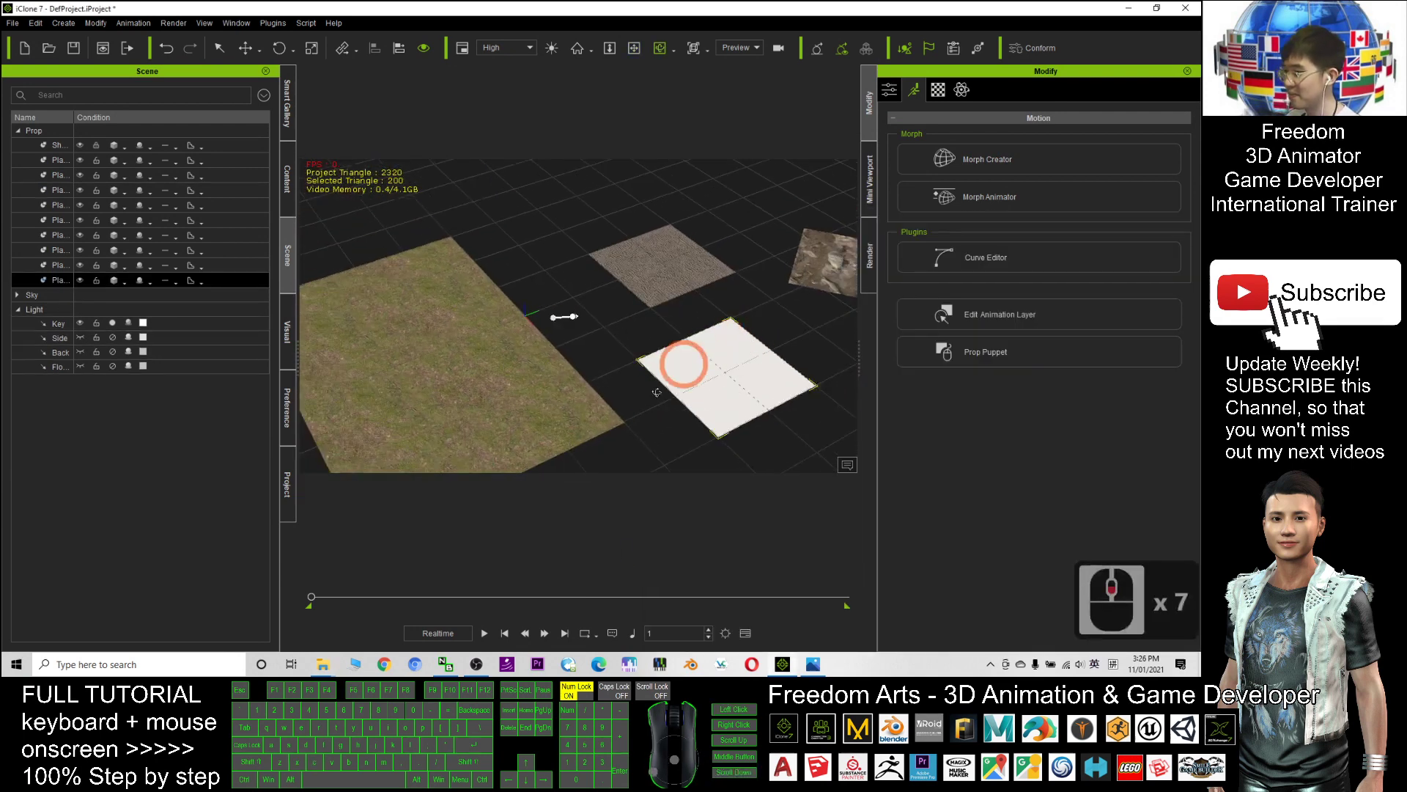
Show the terrain pack cover image in Photos, then look through the Free Terrain Pack 01 folder down to its last props.
left_click(815, 663)
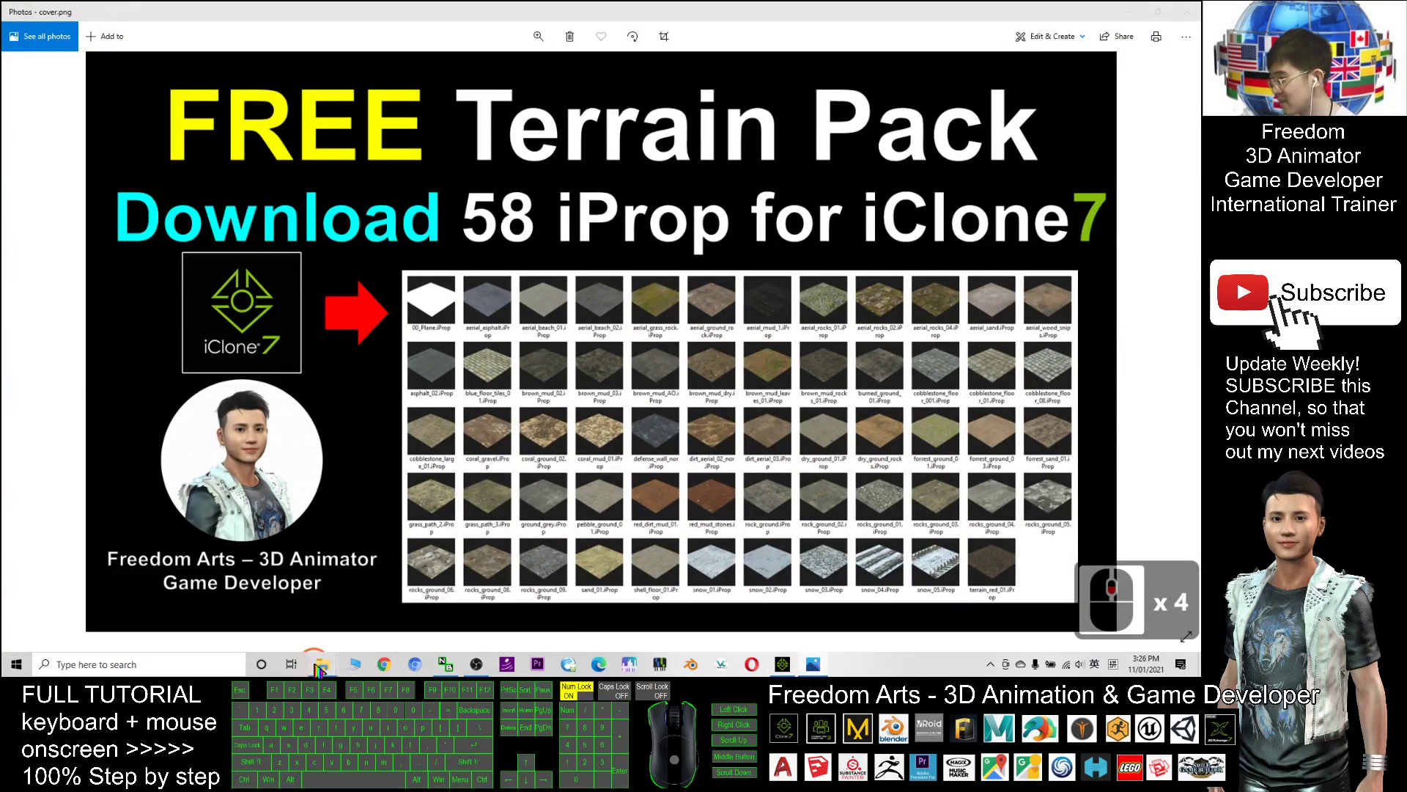
left_click(320, 667)
left_click(498, 568)
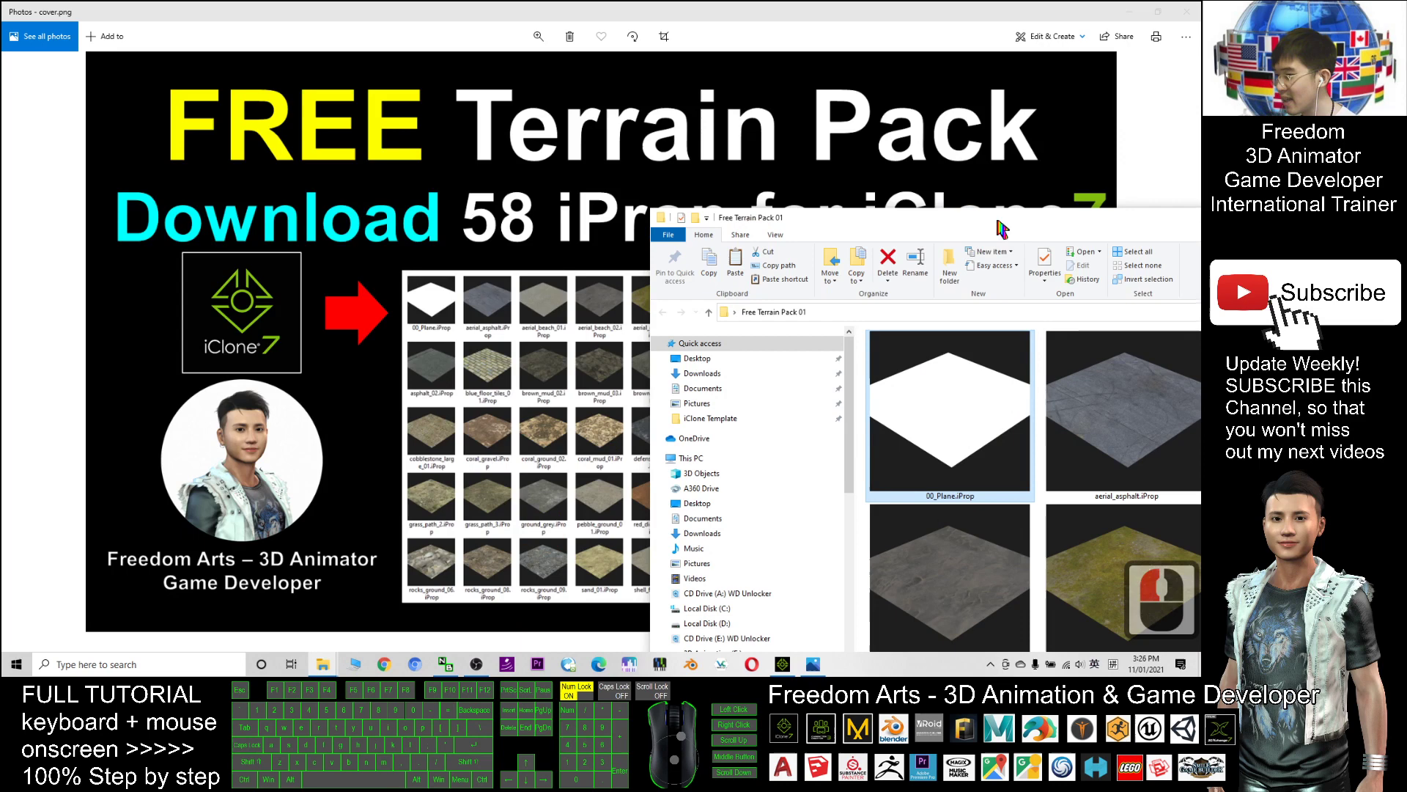
left_click_drag(1001, 220, 619, 4)
scroll(829, 478, "down", 7)
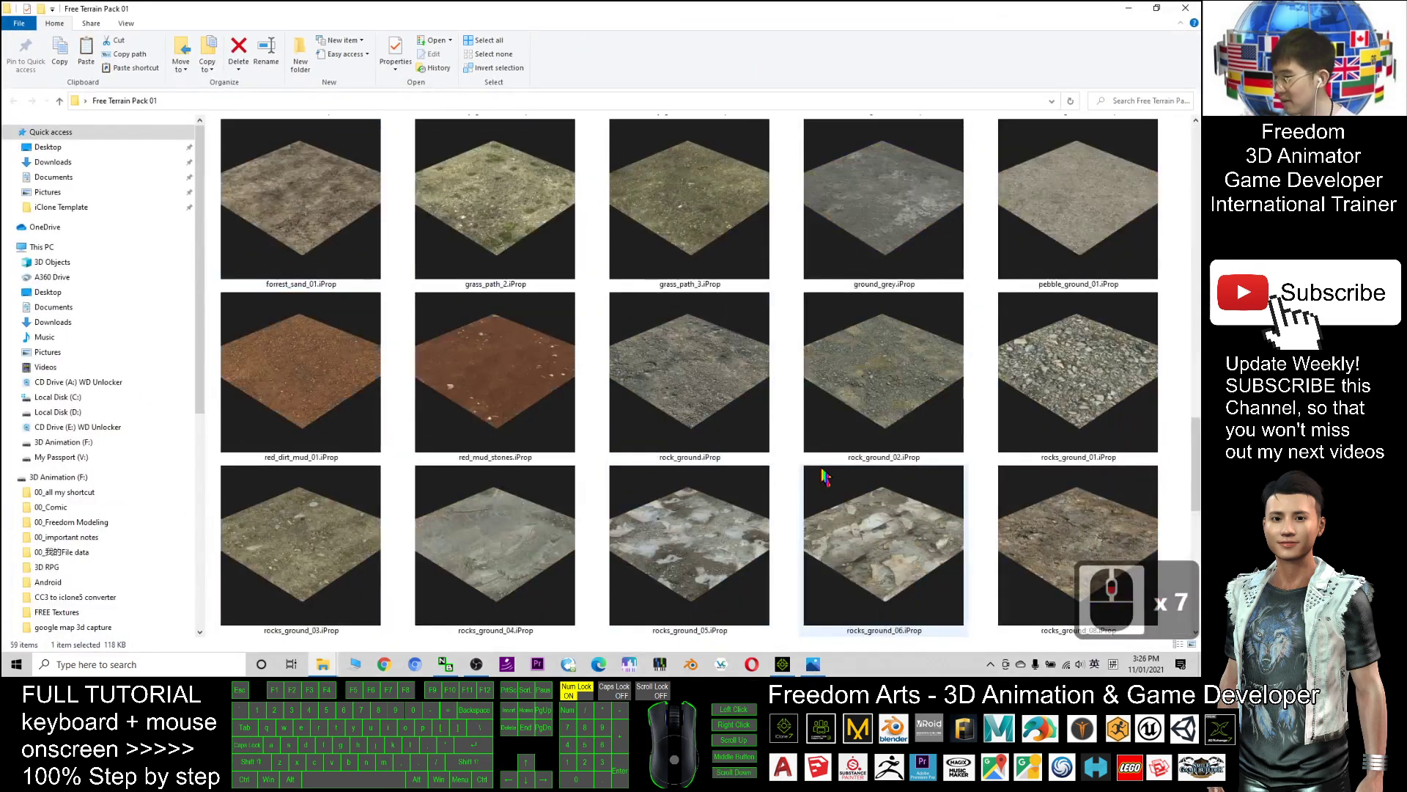
scroll(825, 477, "down", 3)
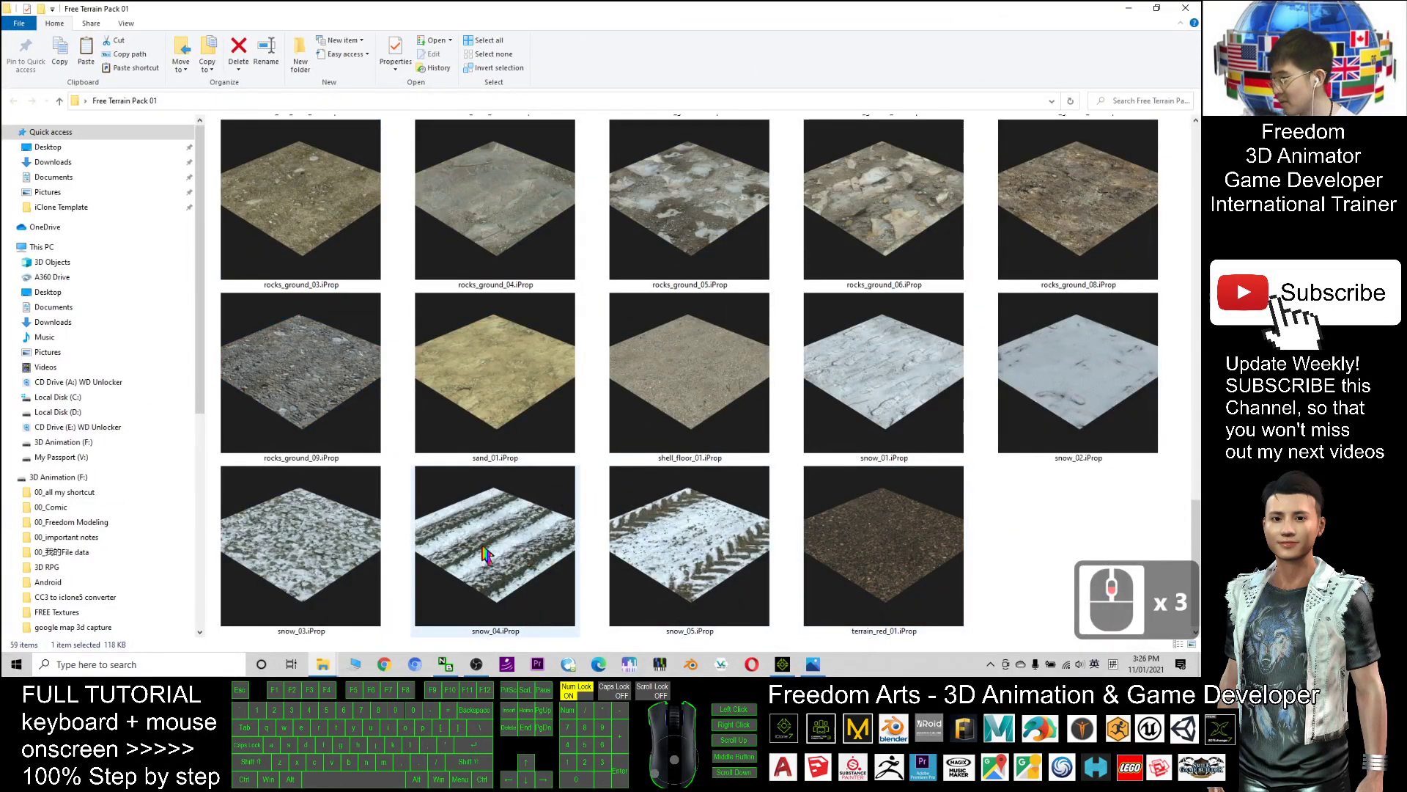
left_click_drag(788, 9, 309, 55)
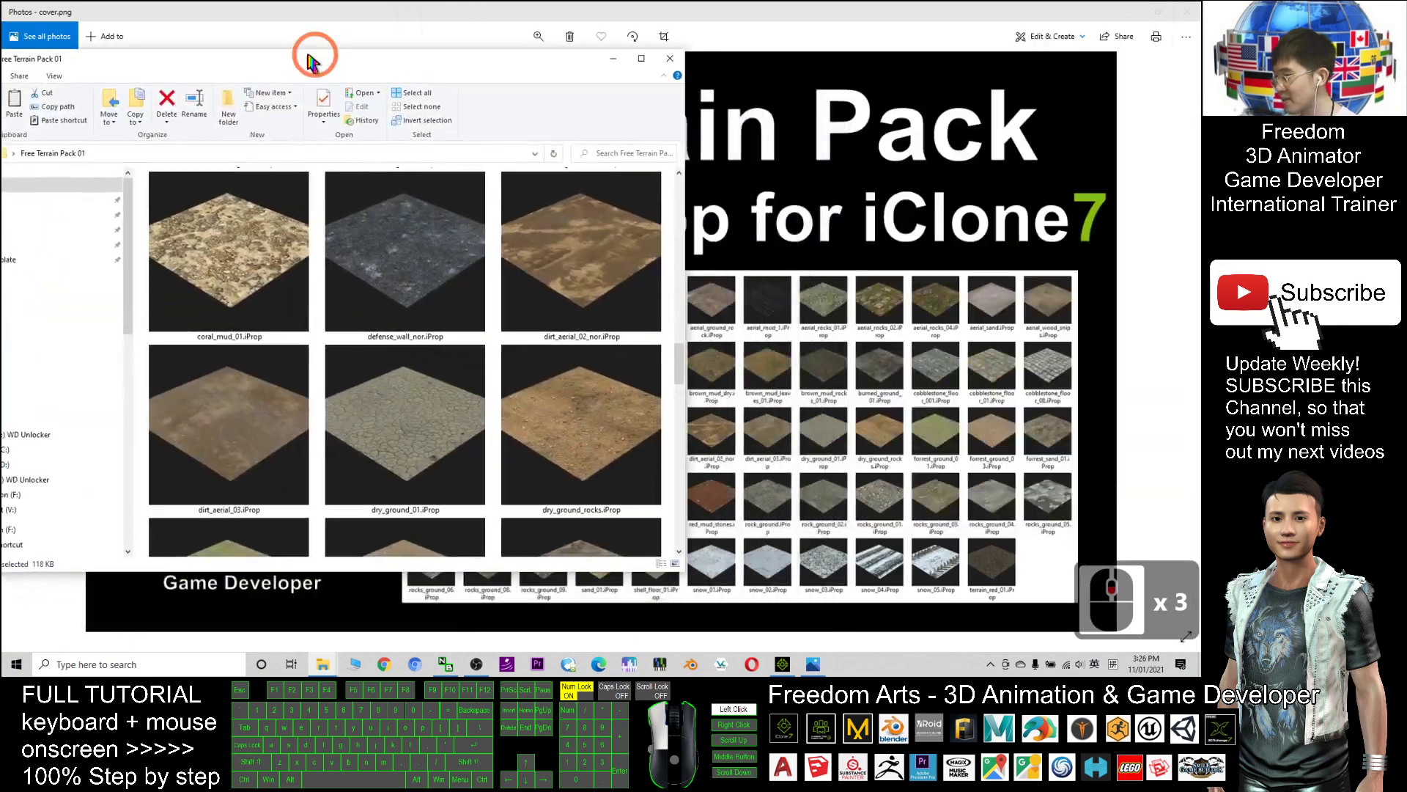
Switch back to iClone and add snow_05.iProp from the terrain pack folder to an empty area of the scene.
left_click(786, 664)
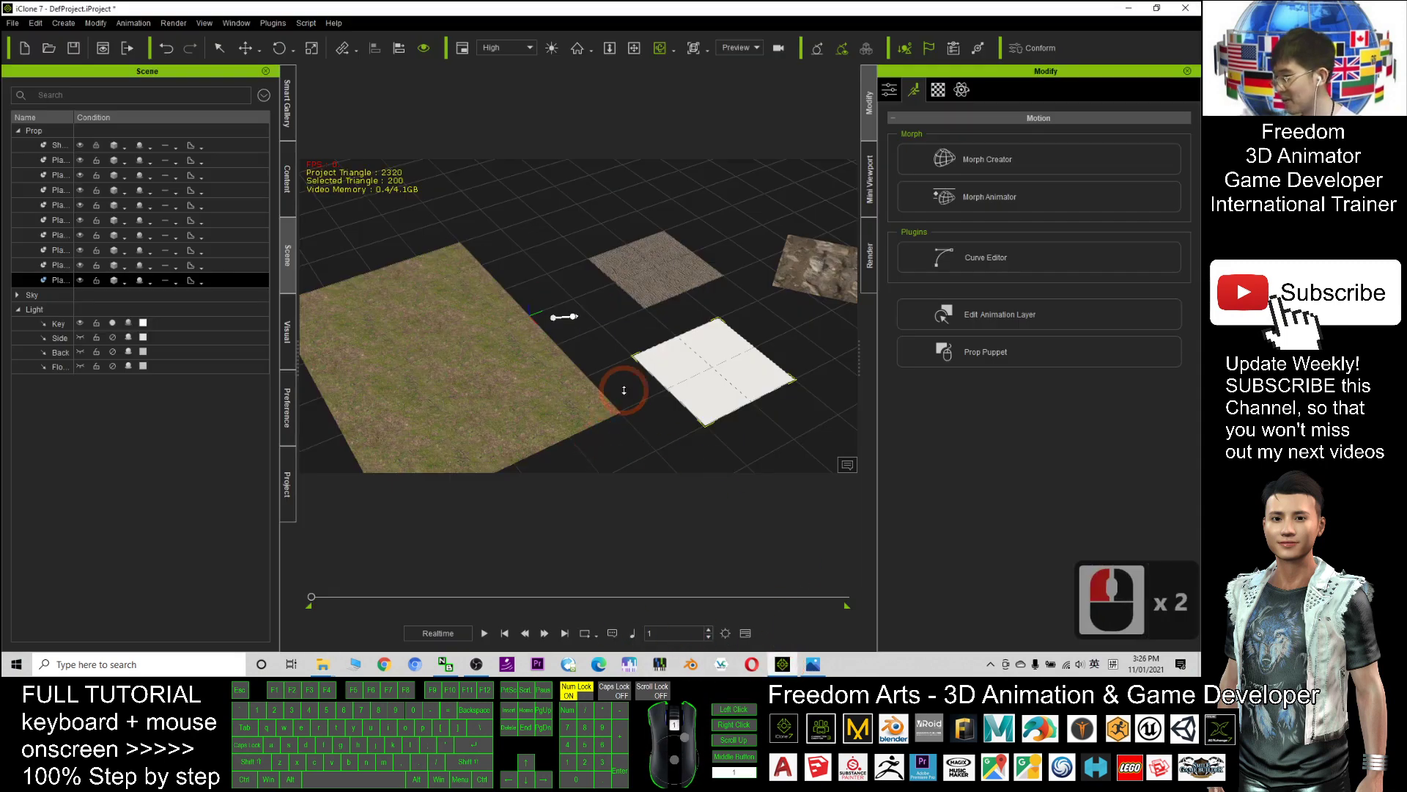
key("x")
left_click_drag(751, 462, 617, 318)
scroll(617, 317, "up", 20)
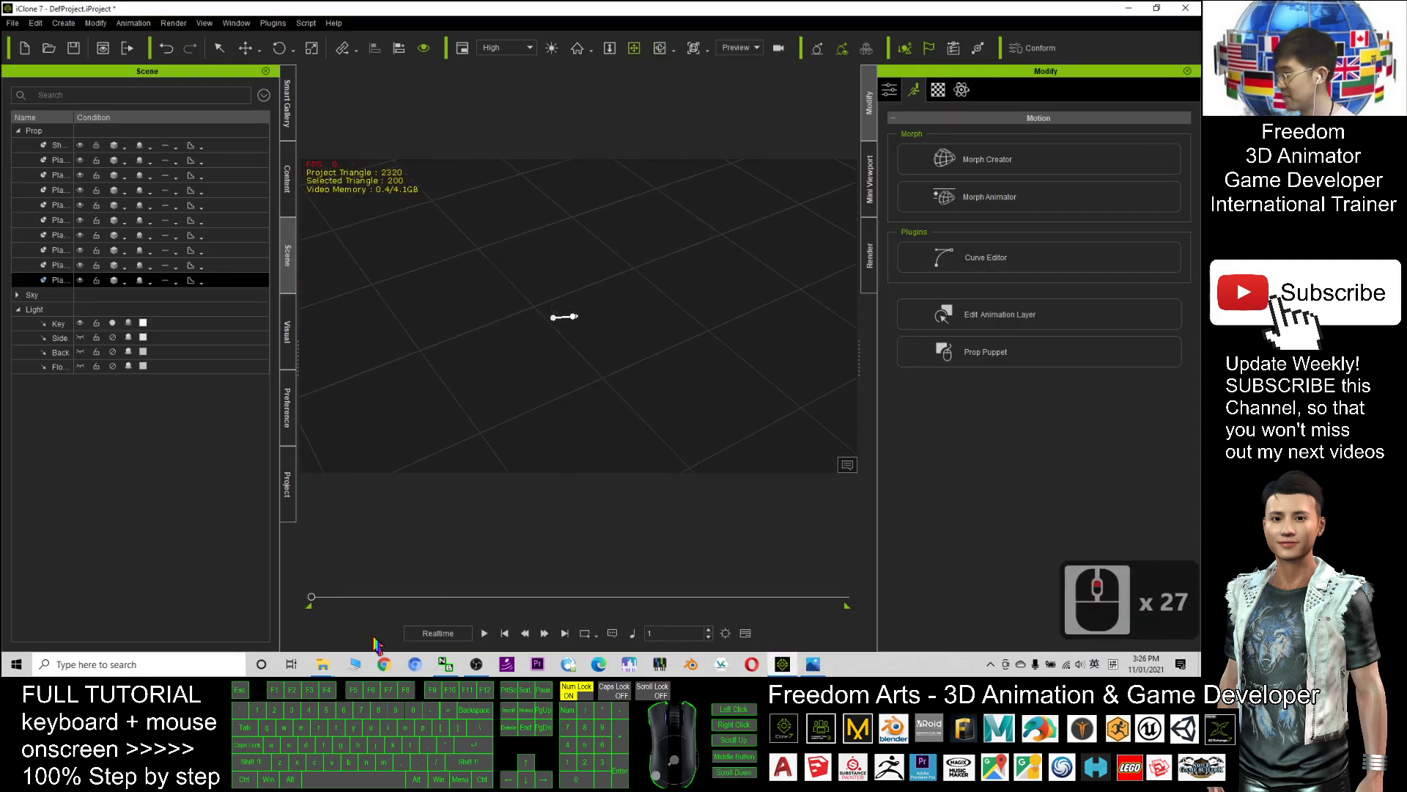
mouse_move(324, 663)
left_click(458, 605)
scroll(371, 484, "down", 7)
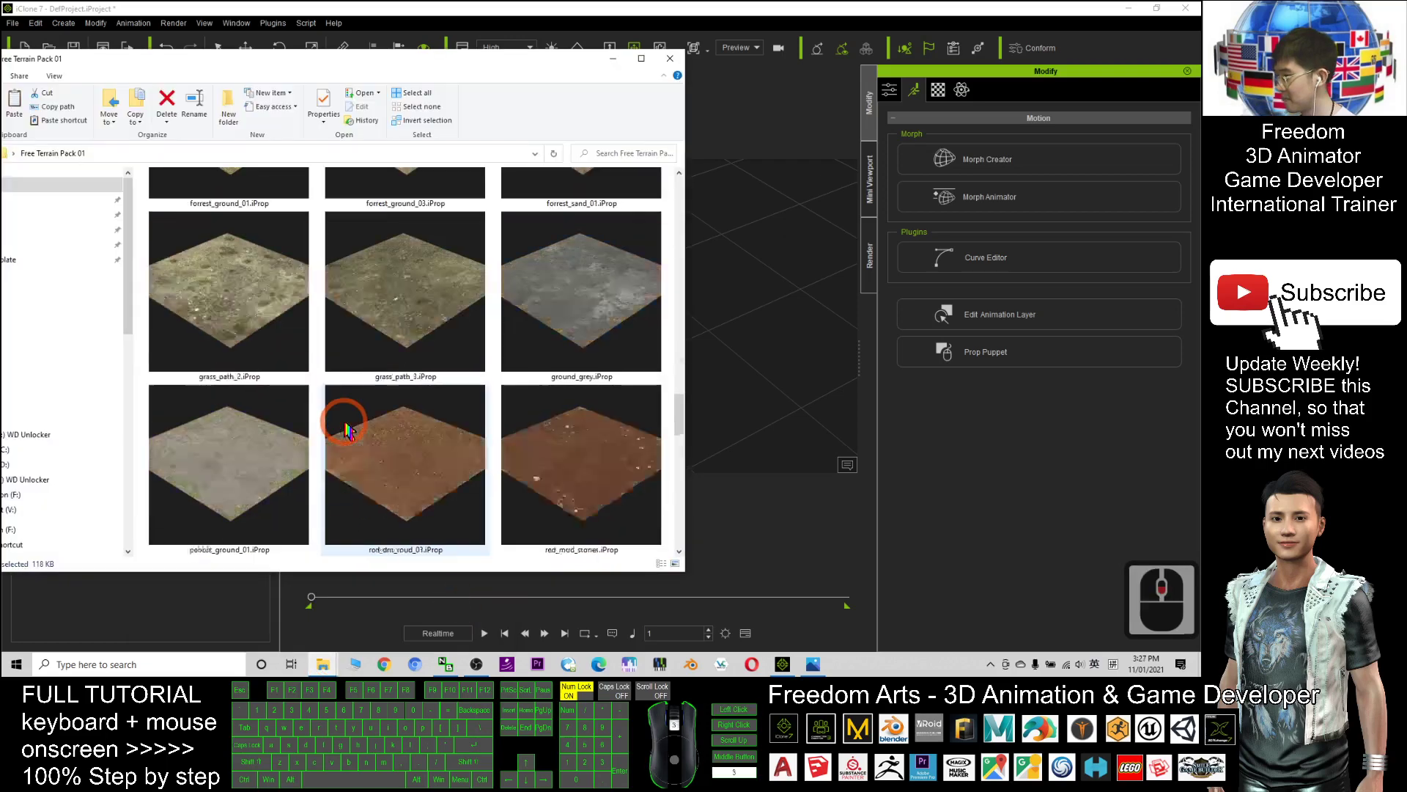
scroll(404, 435, "down", 4)
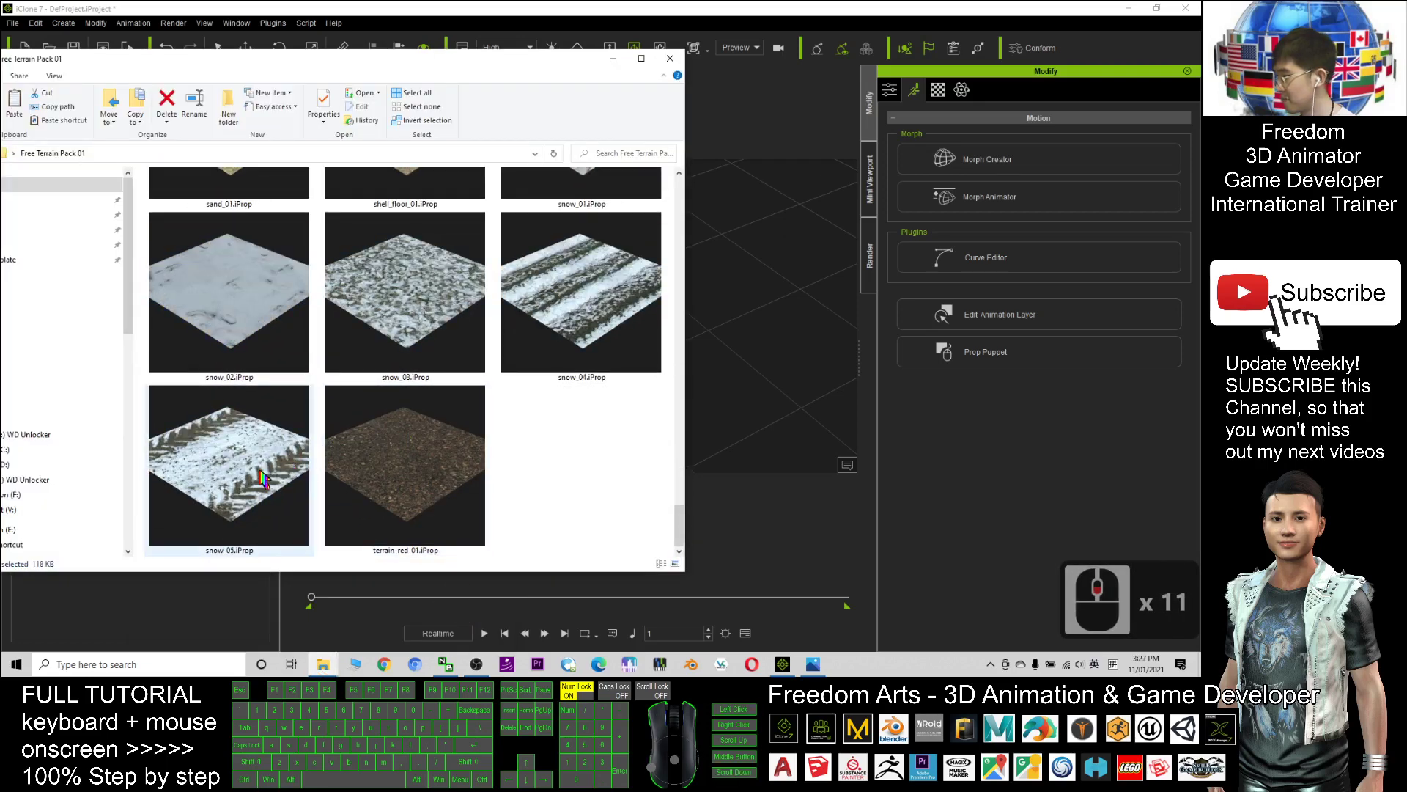
left_click_drag(245, 483, 563, 314)
scroll(564, 315, "up", 12)
scroll(612, 293, "down", 10)
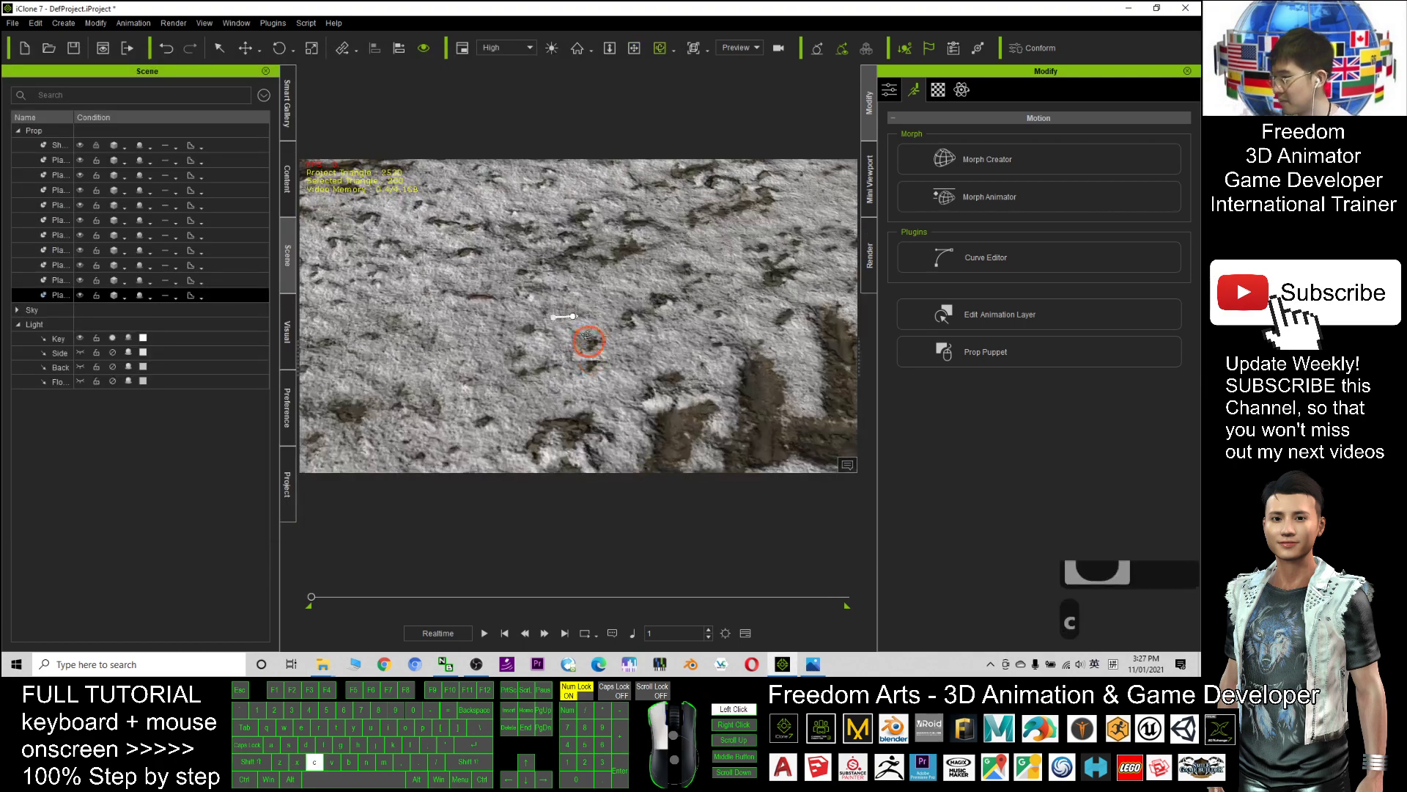
Duplicate the snow tile and place the copy edge to edge so the tyre tracks continue across both tiles.
left_click_drag(746, 295, 535, 344)
key("w")
left_click_drag(525, 284, 525, 287, "ctrl")
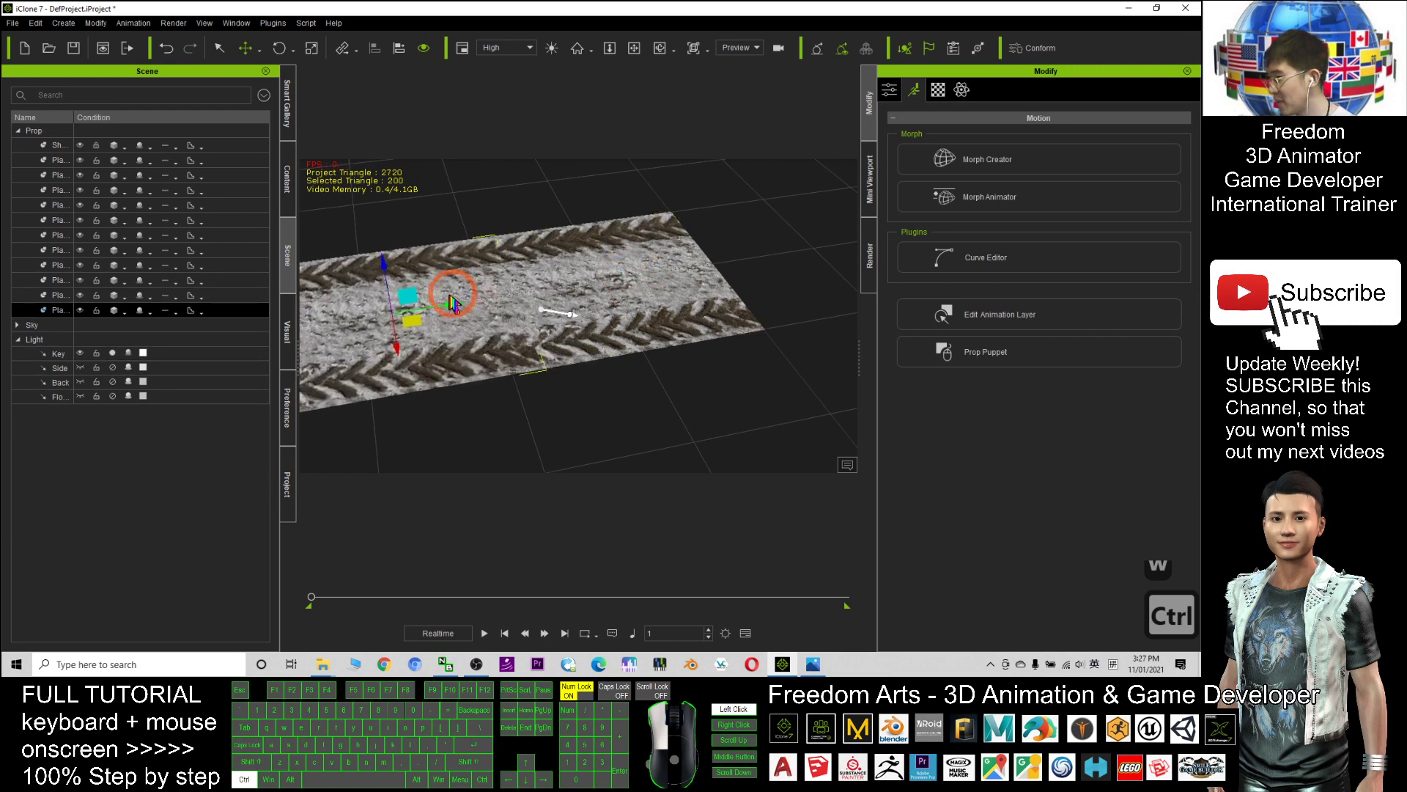
Examine the seam and surface detail of the two joined snow tiles from several angles and distances.
scroll(579, 377, "down", 14)
key("c")
left_click_drag(486, 361, 677, 377)
key("x")
scroll(674, 372, "up", 19)
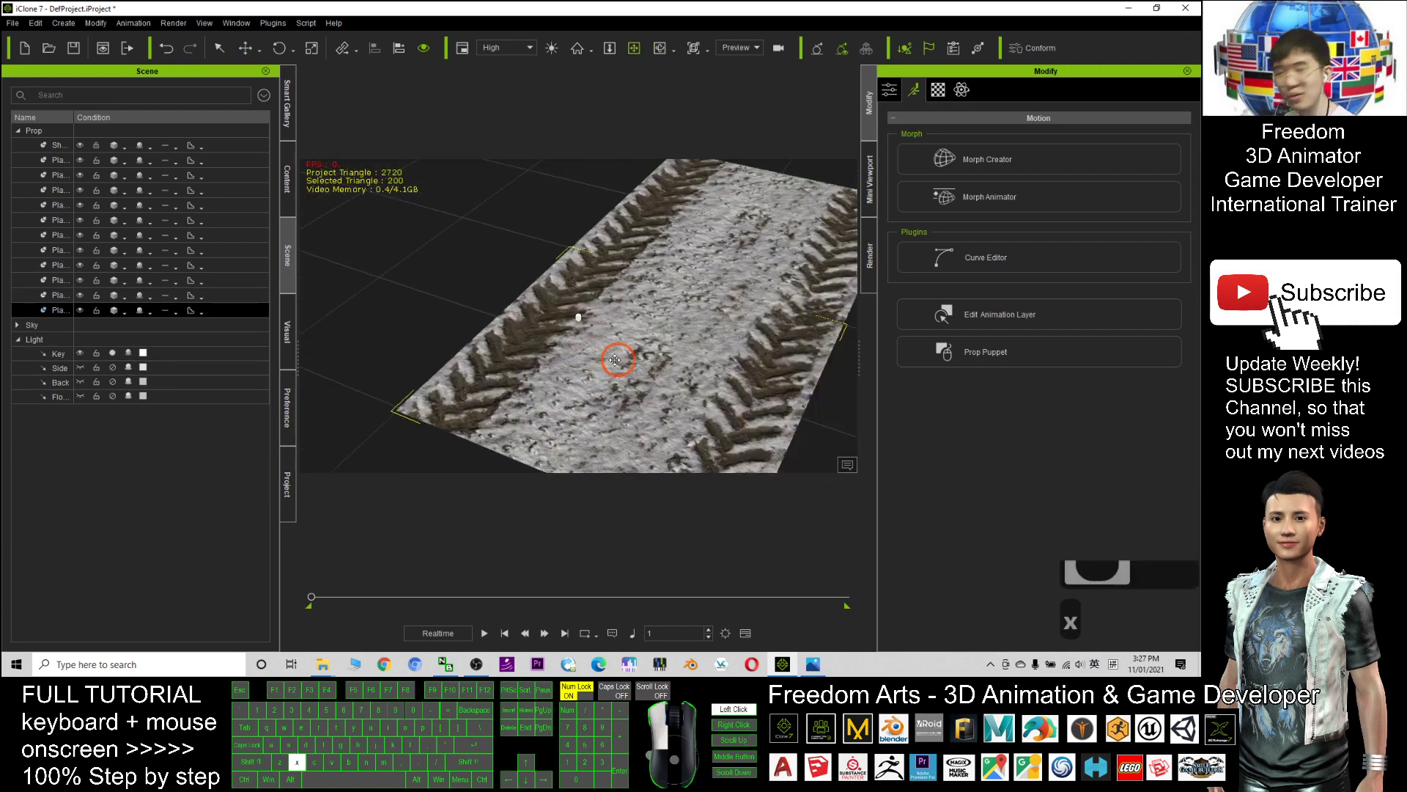
left_click(624, 356)
left_click_drag(744, 310, 675, 280)
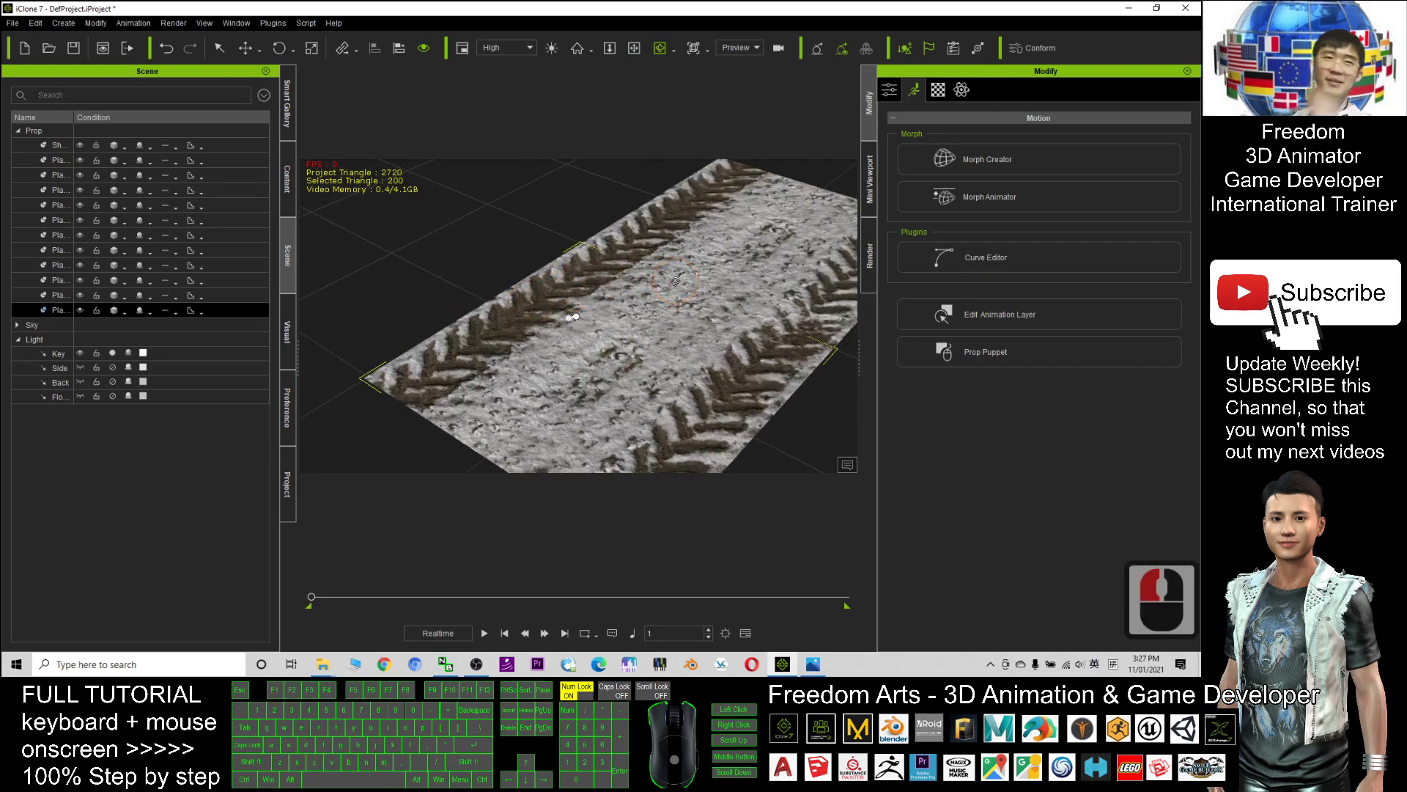
scroll(673, 277, "down", 14)
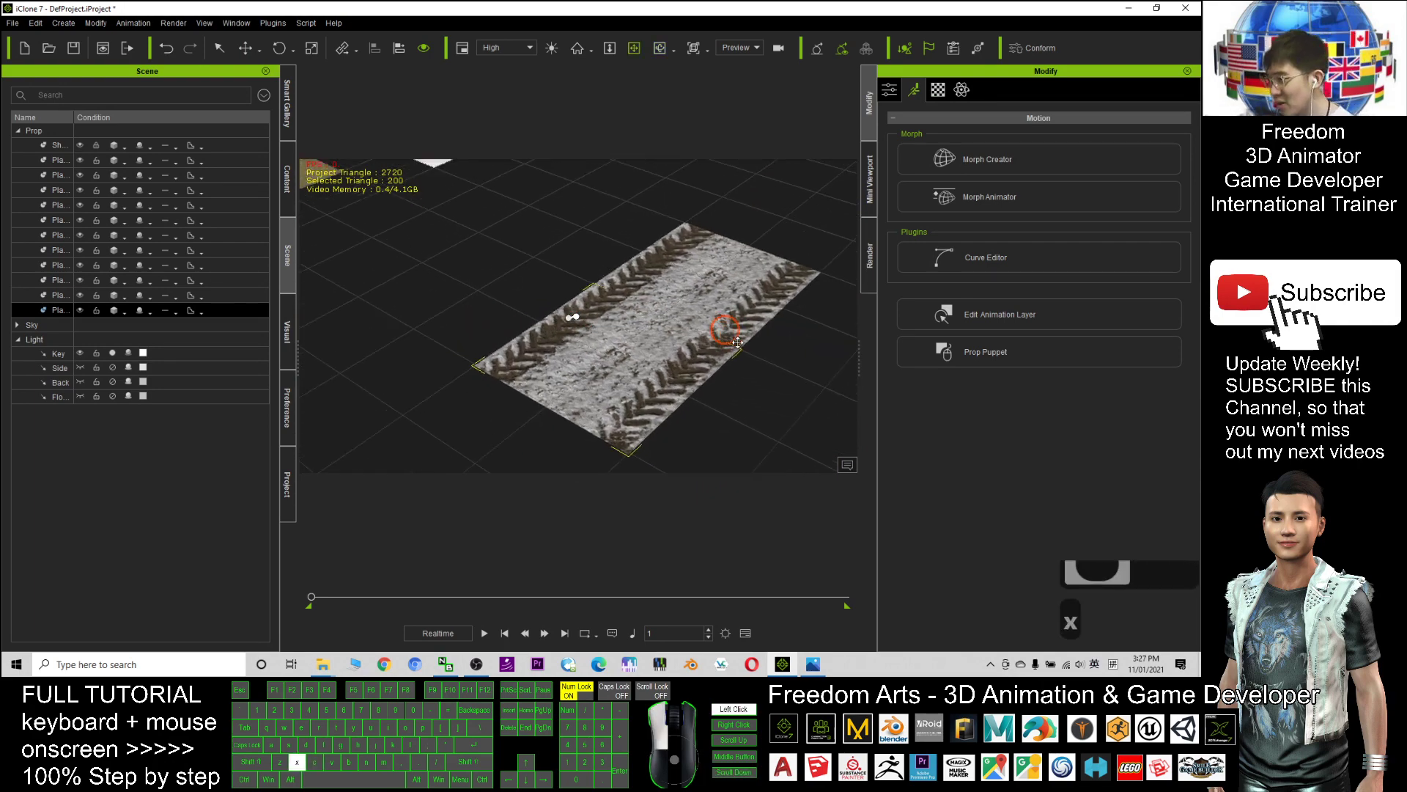
Examine the blank white plane up close and from a distance beside the other ground tiles.
left_click_drag(793, 307, 835, 305)
left_click_drag(513, 325, 364, 285)
left_click_drag(694, 371, 717, 420)
scroll(549, 249, "up", 9)
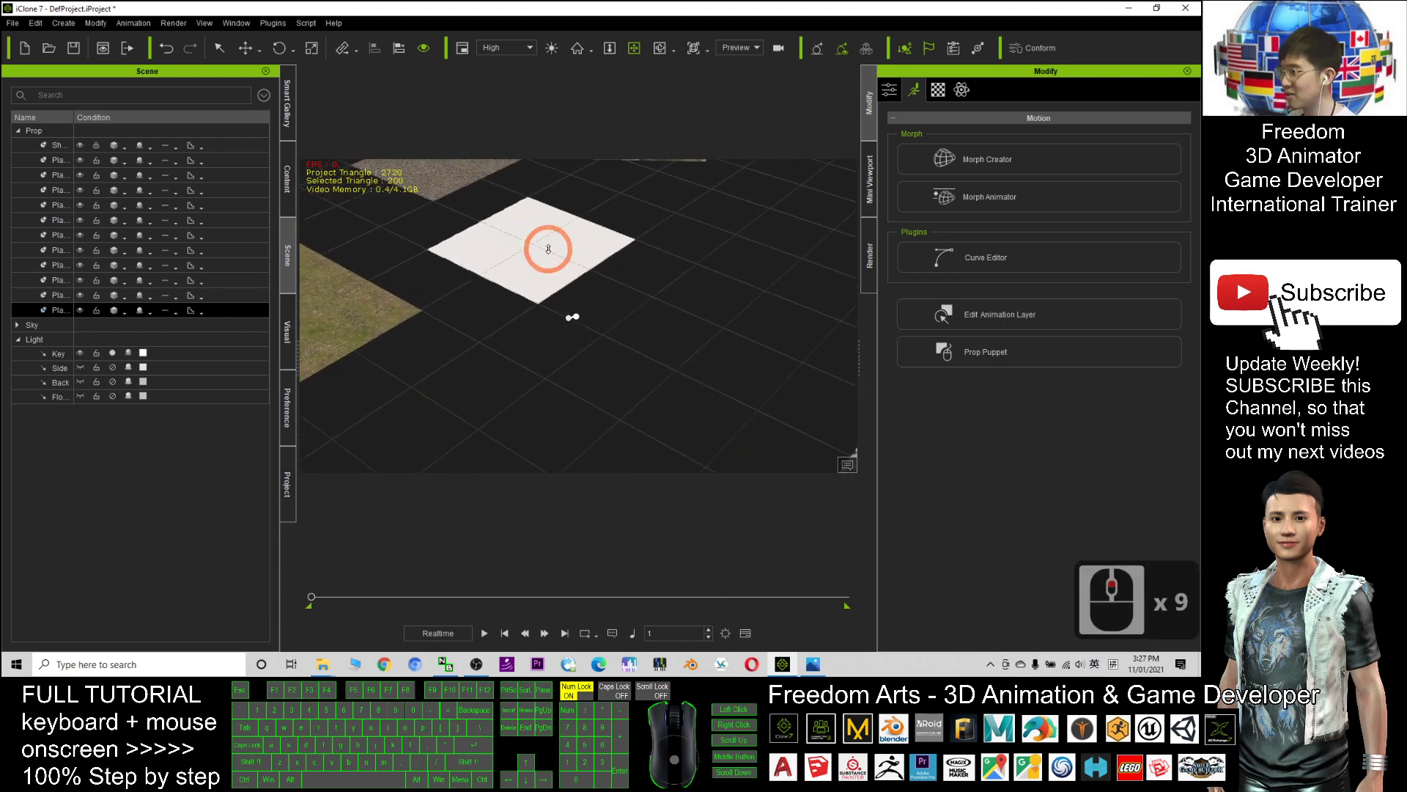
scroll(547, 249, "up", 16)
left_click_drag(575, 352, 592, 390)
left_click_drag(601, 392, 628, 428)
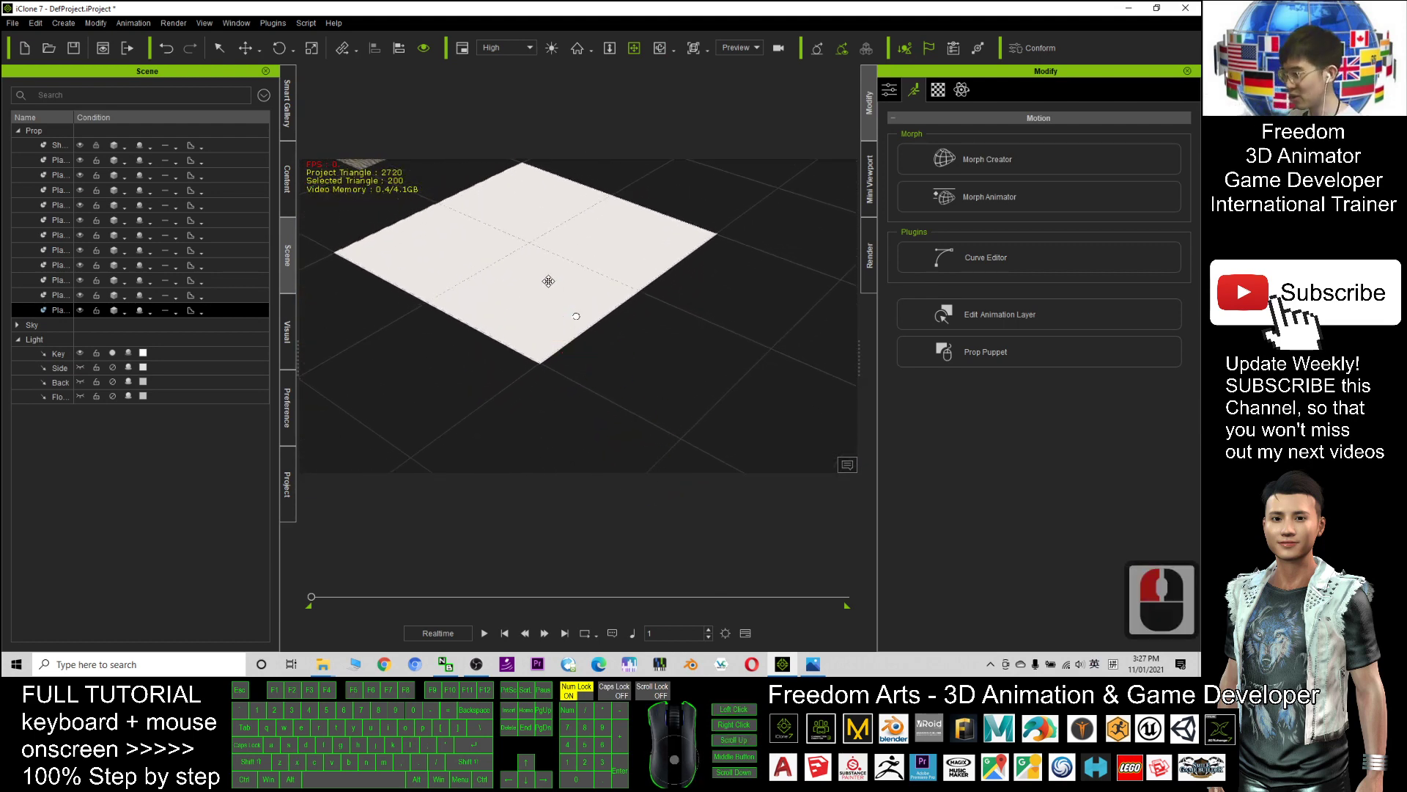
scroll(550, 281, "down", 18)
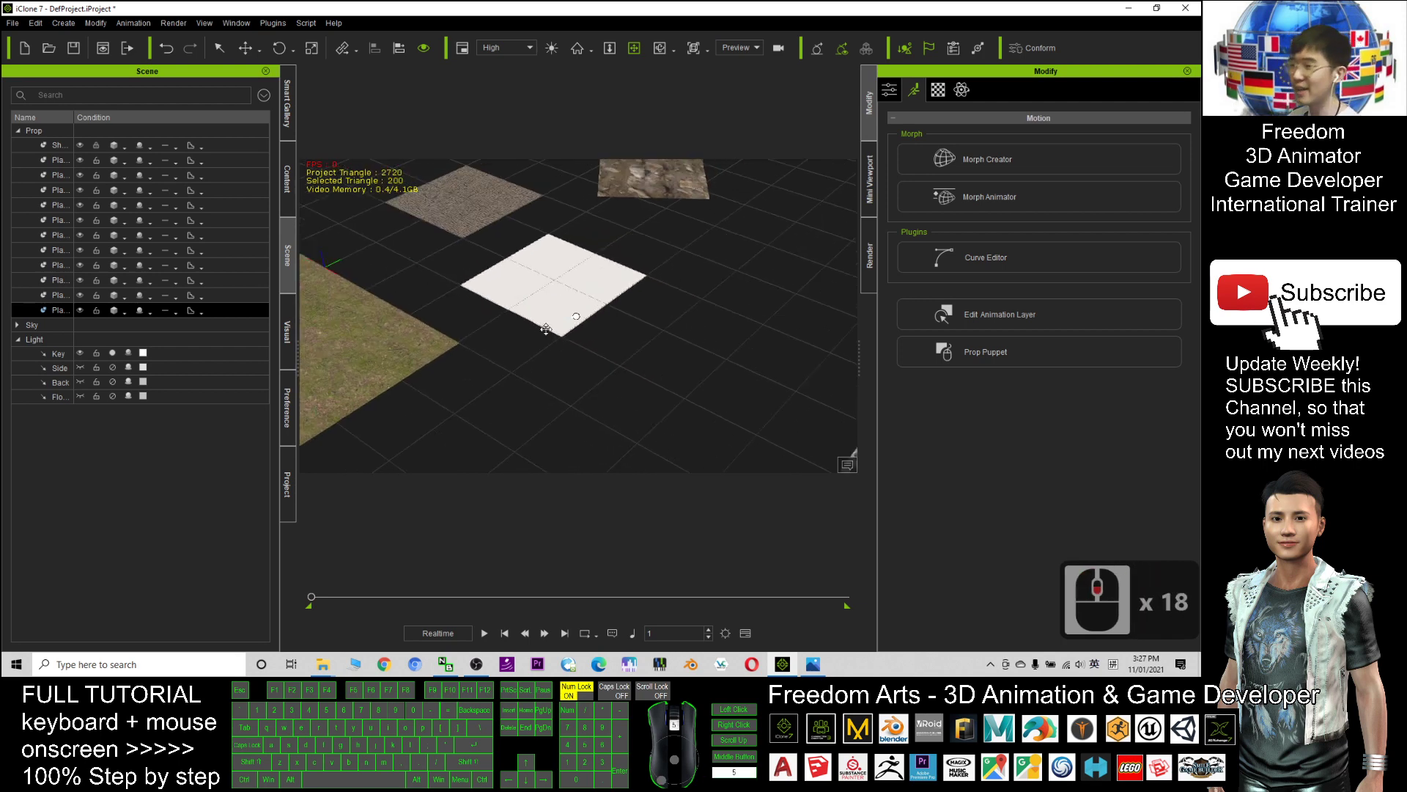
Select a grass tile and inspect the tiled grass ground up close for seams.
left_click_drag(543, 327, 815, 331)
left_click_drag(546, 429, 610, 313)
key("q")
left_click(624, 299)
left_click(689, 301)
key("c")
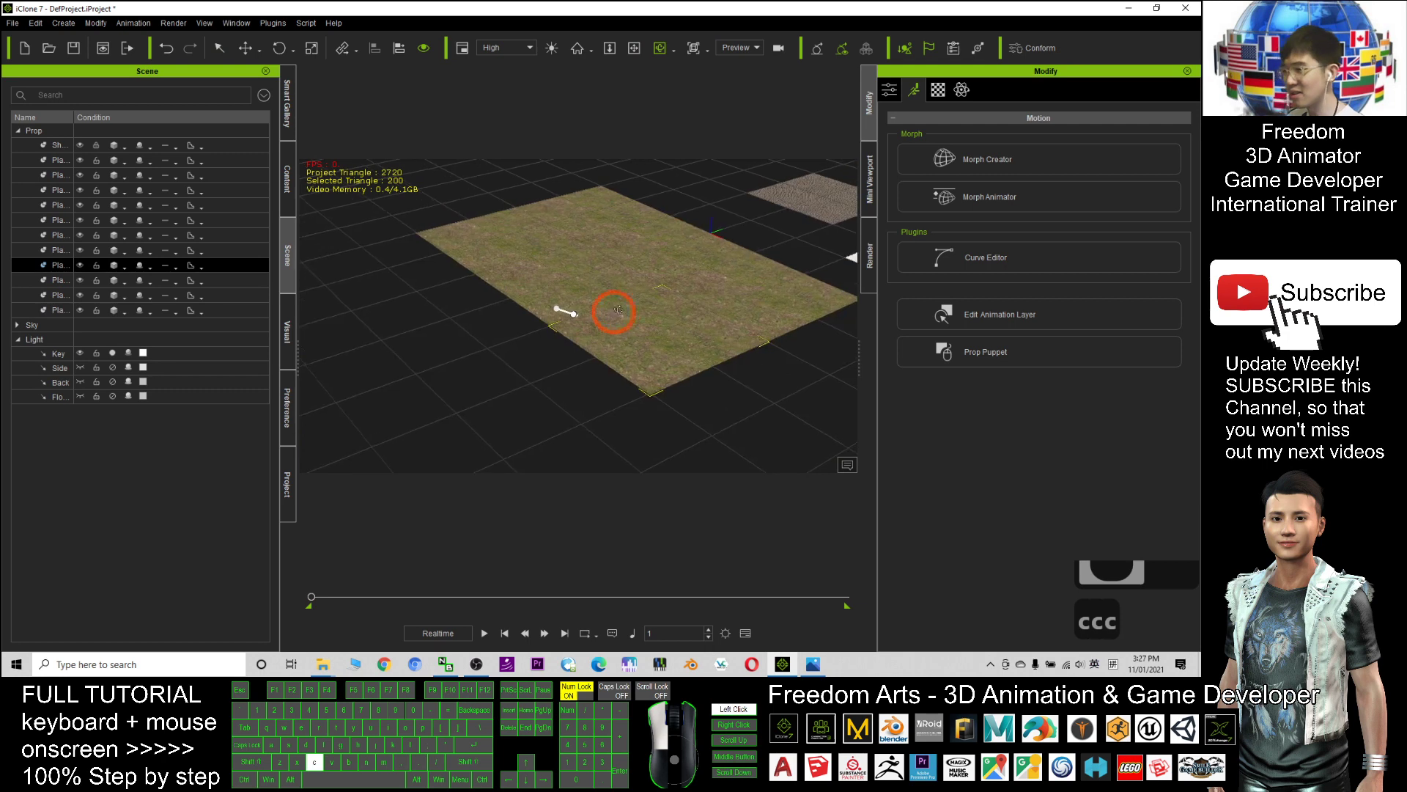
scroll(619, 309, "up", 17)
left_click_drag(619, 309, 530, 355)
scroll(530, 355, "up", 5)
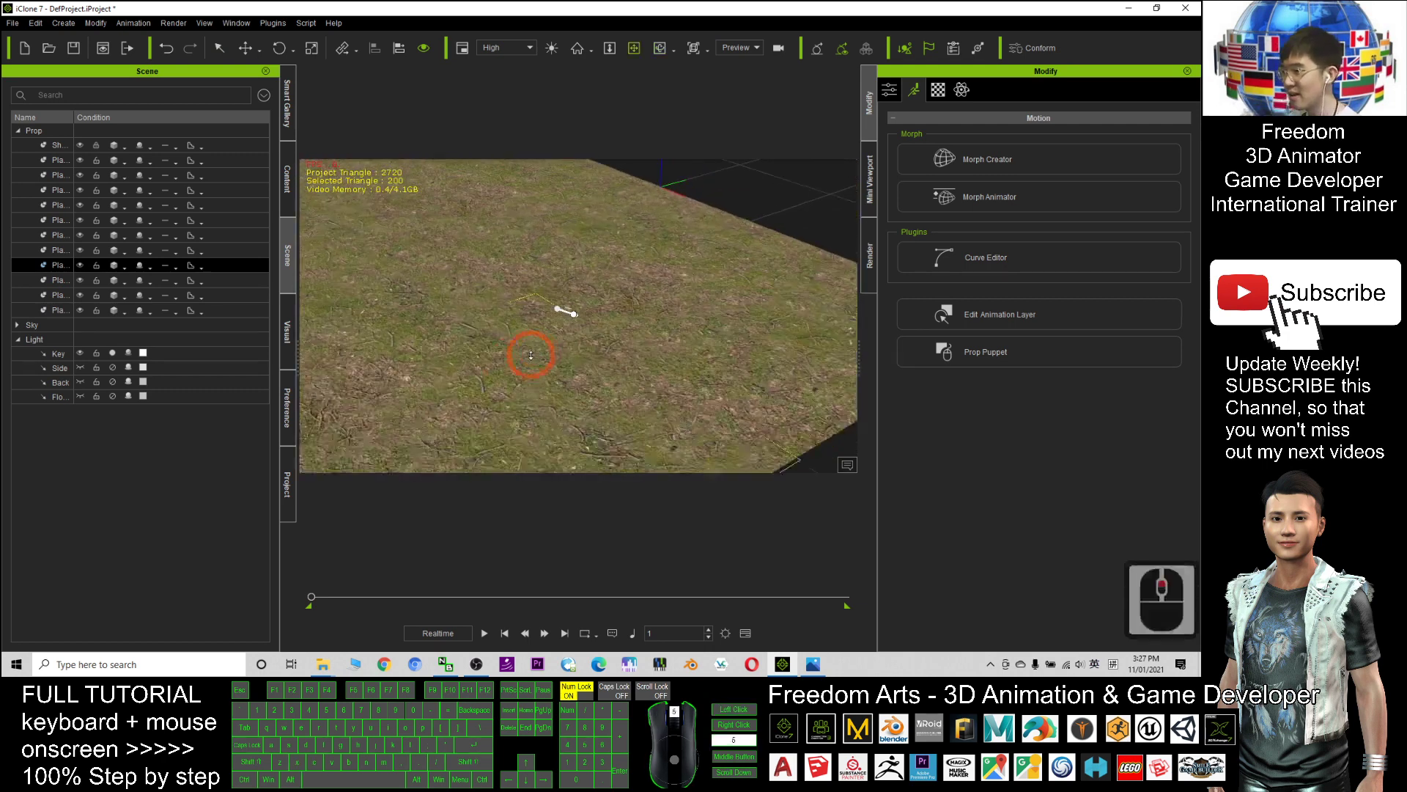
scroll(530, 355, "up", 7)
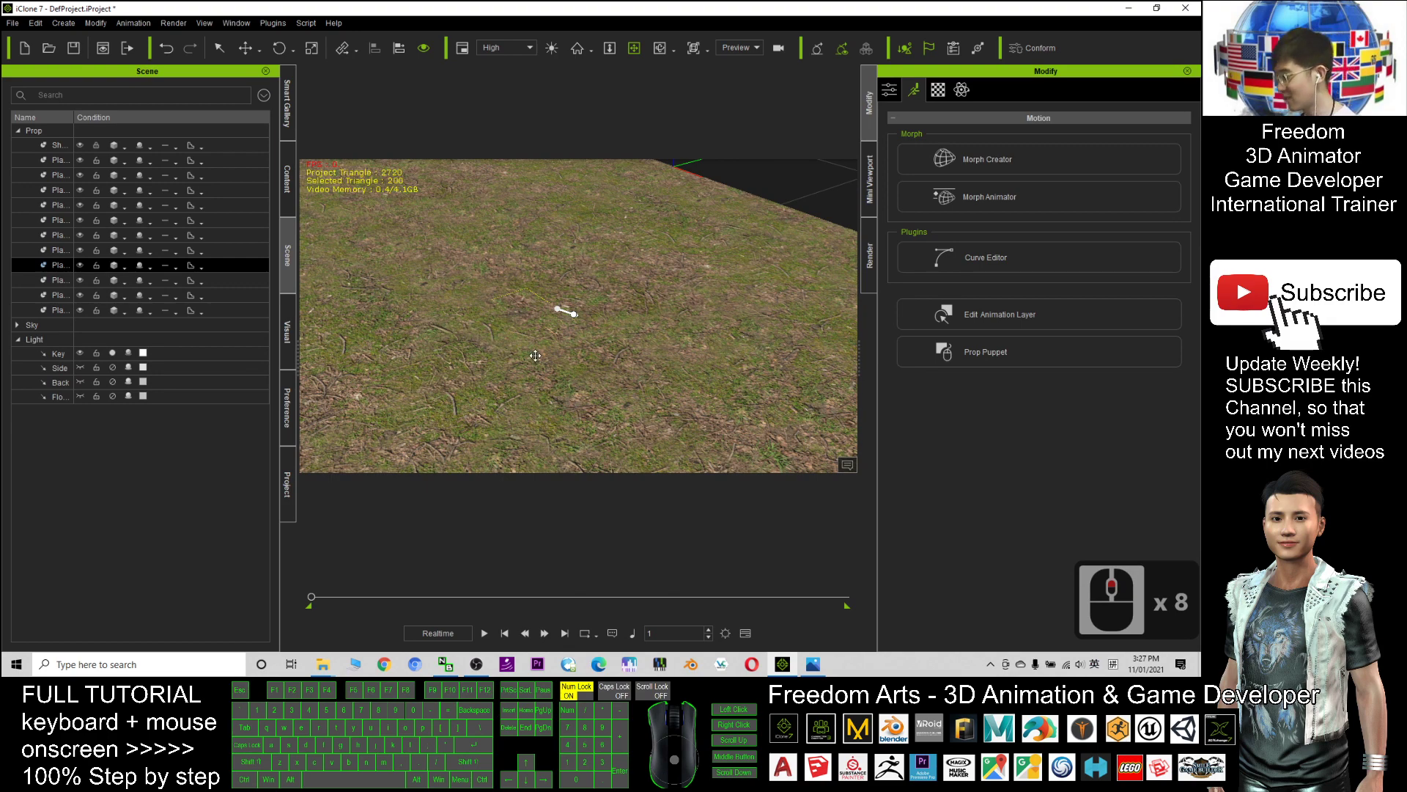
View the grass, gravel, rocky, white and snow grounds together in one overview of the scene.
scroll(535, 355, "down", 20)
left_click_drag(717, 336, 475, 305)
scroll(630, 327, "down", 9)
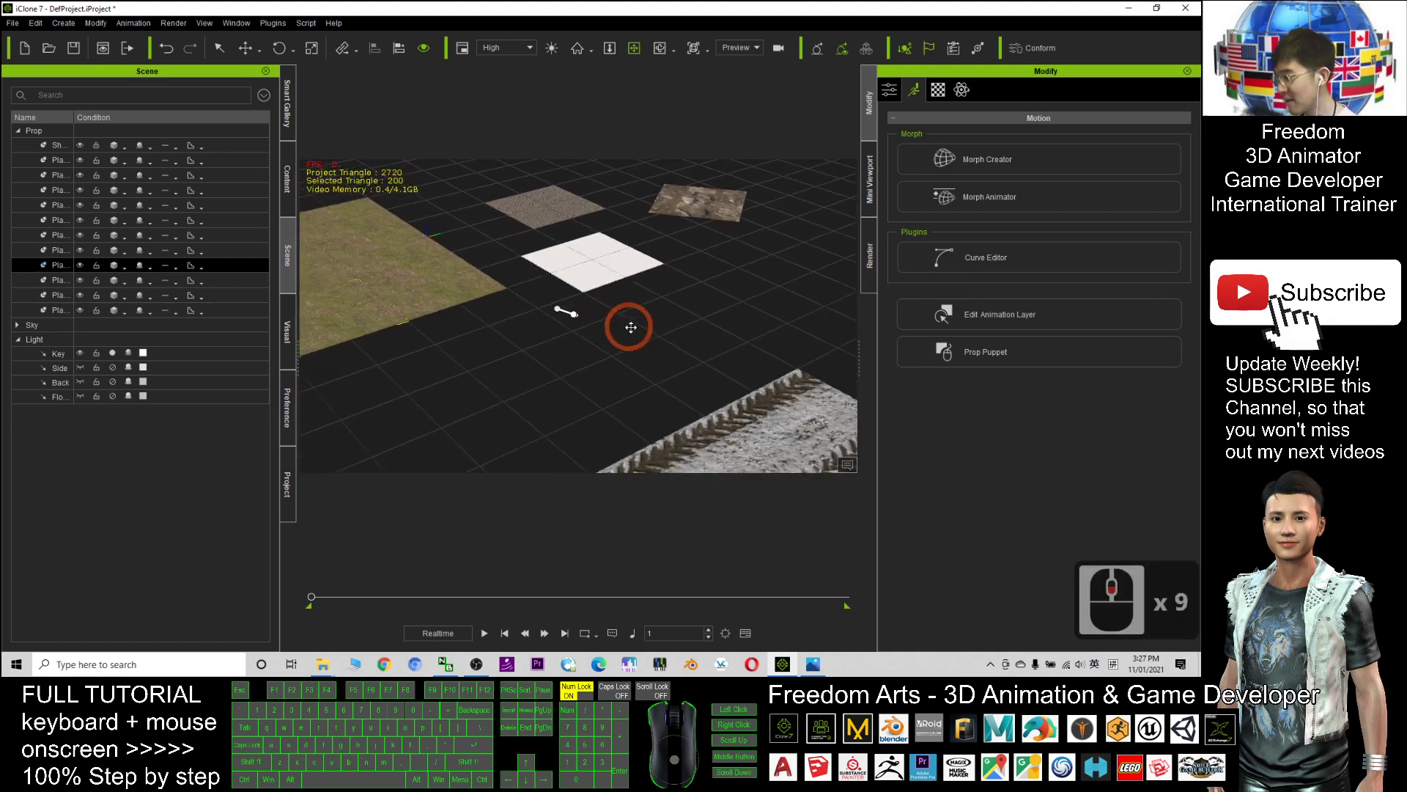
scroll(631, 333, "down", 18)
key("c")
mouse_move(631, 343)
left_mouse_down()
mouse_move(637, 320)
mouse_move(635, 335)
left_mouse_up()
Switch to File Explorer, maximize the Free Terrain Pack 01 folder and review its ground props through to the last row.
left_click(319, 664)
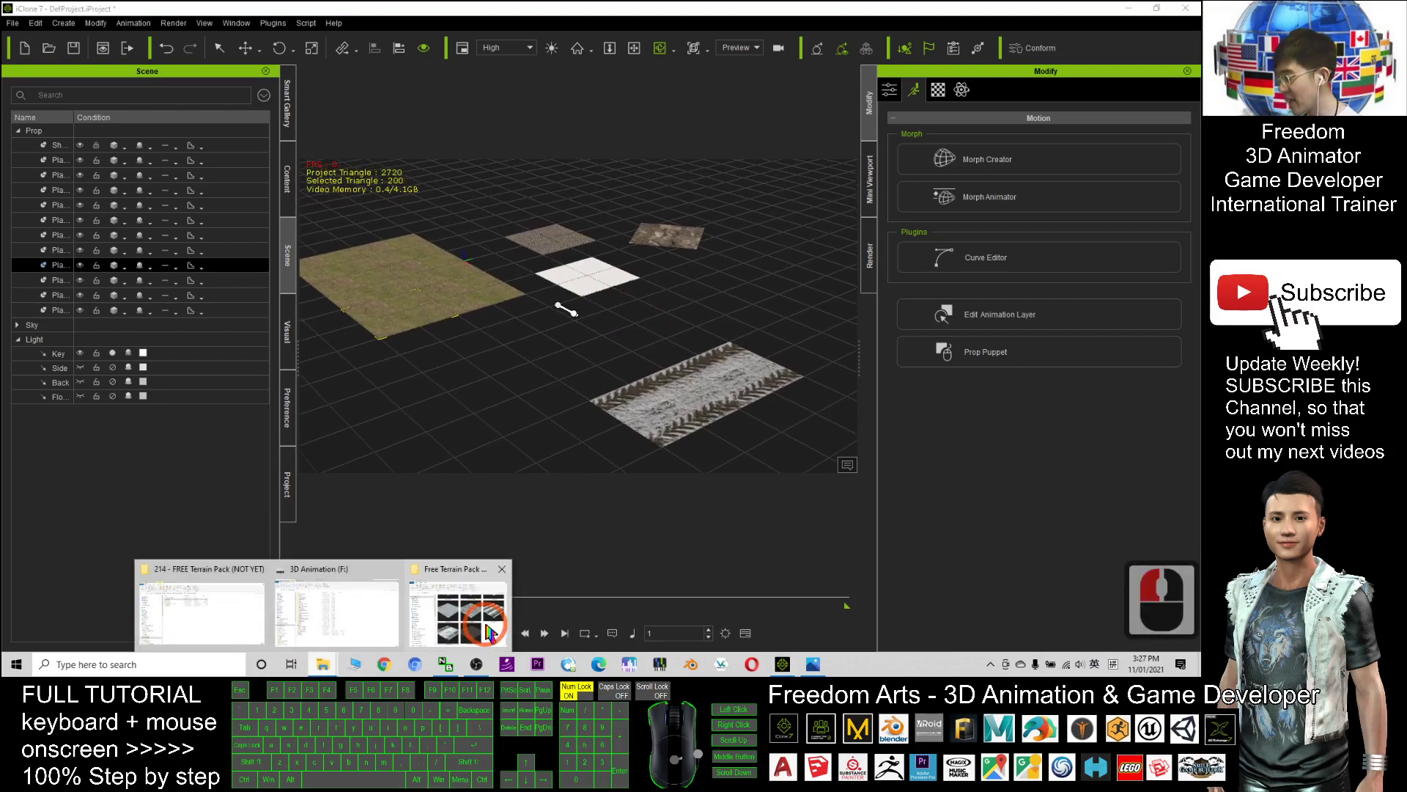
left_click(456, 616)
left_click(640, 57)
scroll(716, 339, "up", 20)
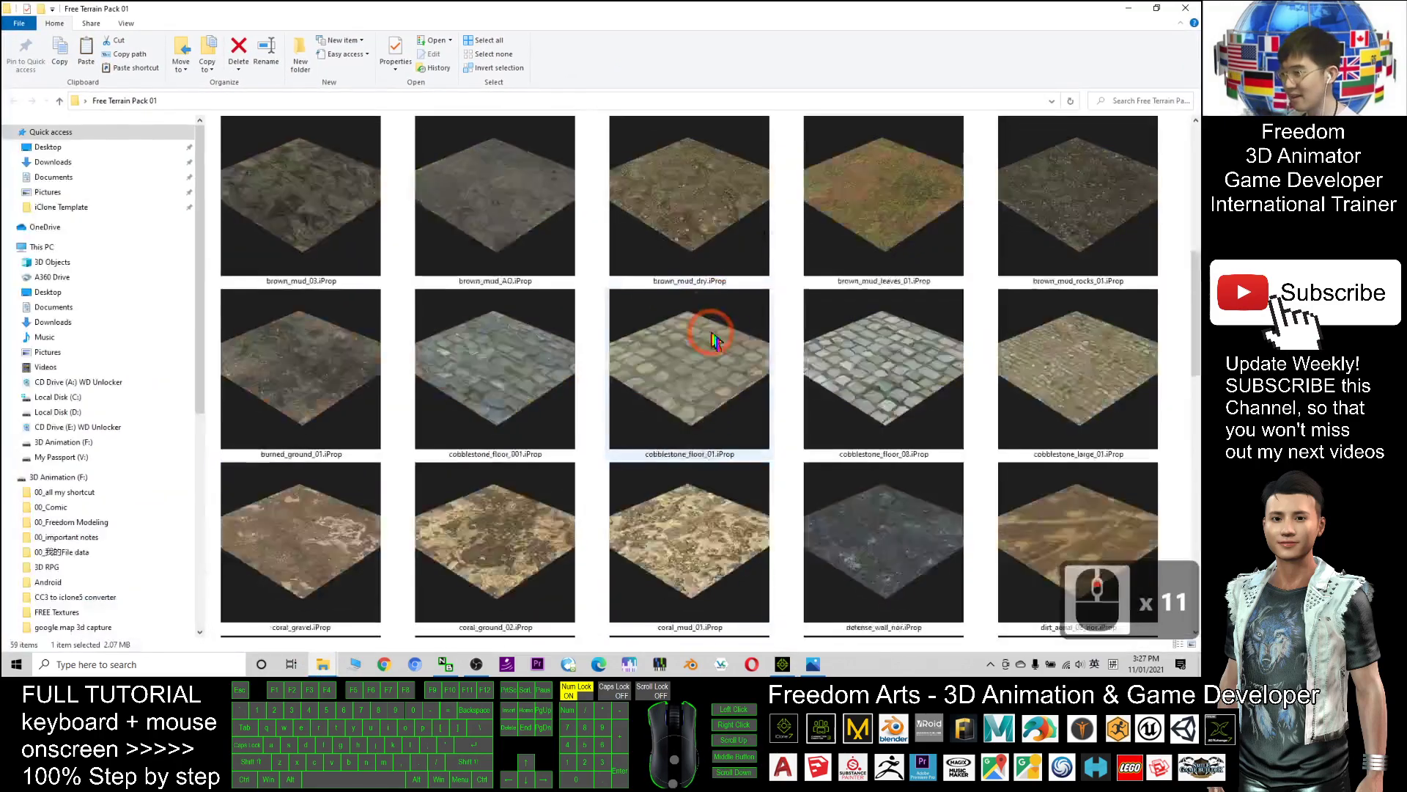
scroll(747, 363, "down", 10)
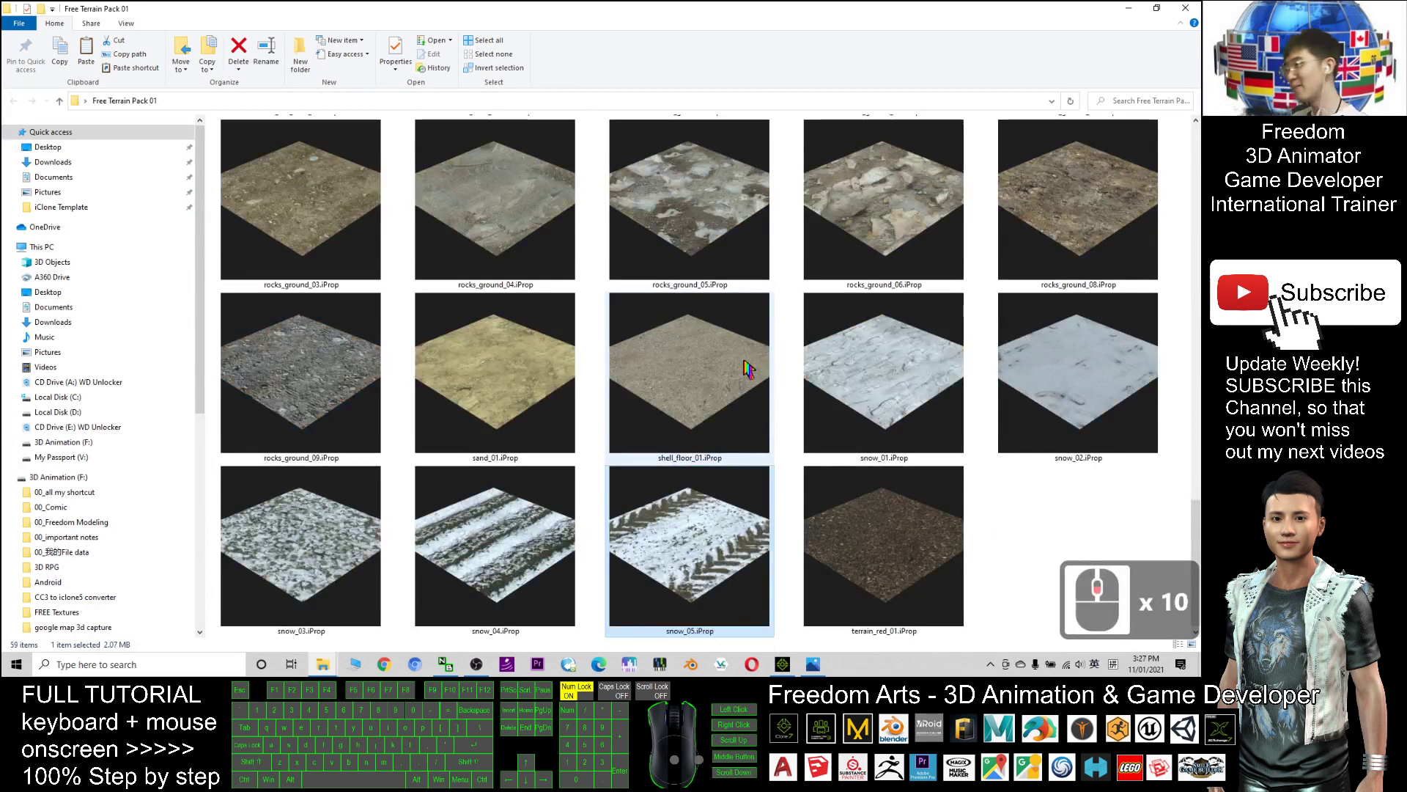